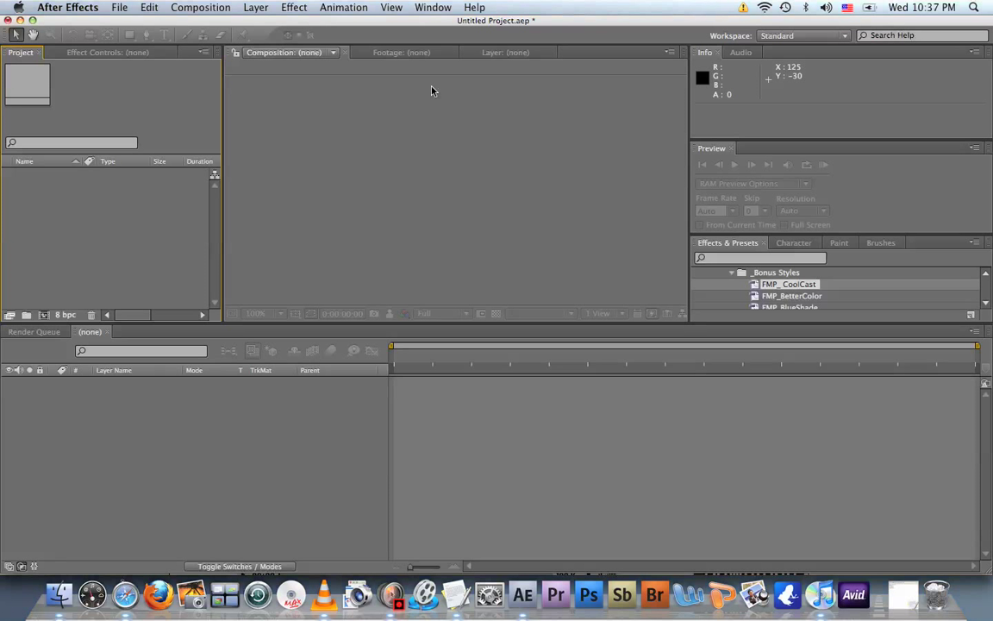
Select MVI_0005.MOV and MVI_0009.MOV in the Import File dialog
click(119, 7)
mouse_move(195, 222)
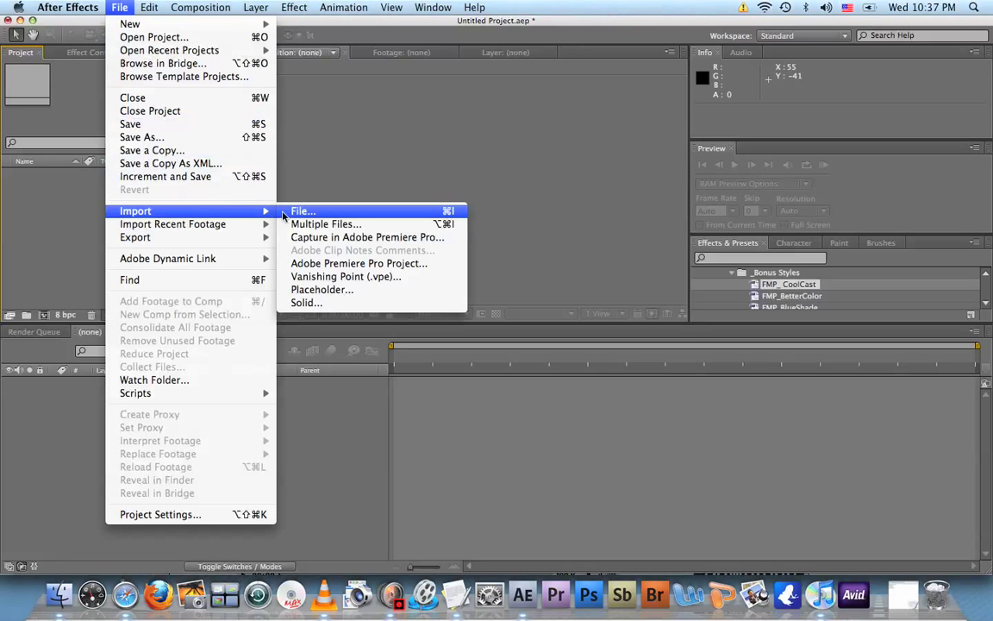
click(306, 210)
scroll(423, 178, down, 8)
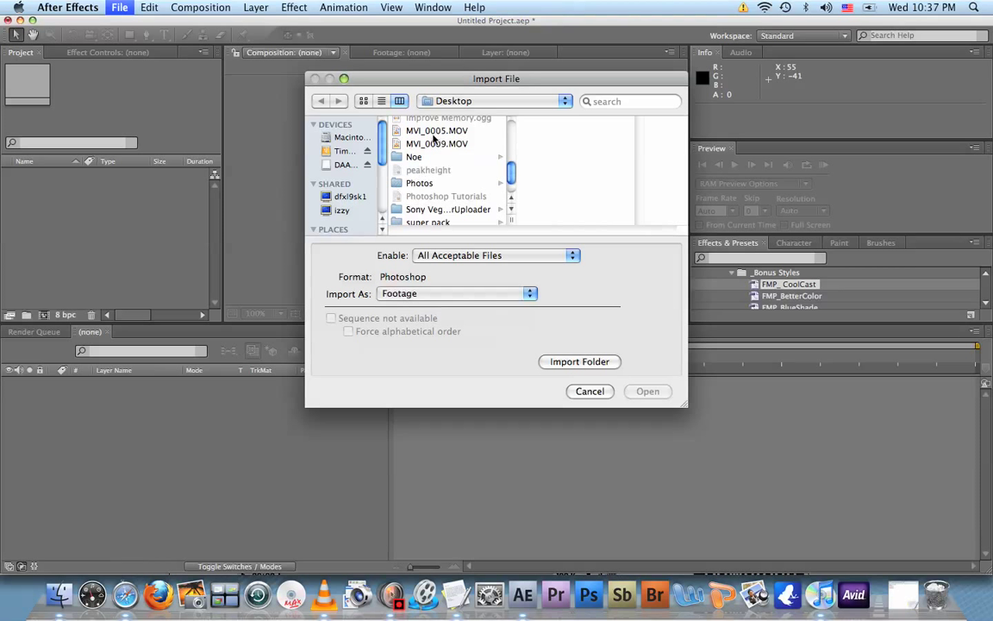
click(435, 131)
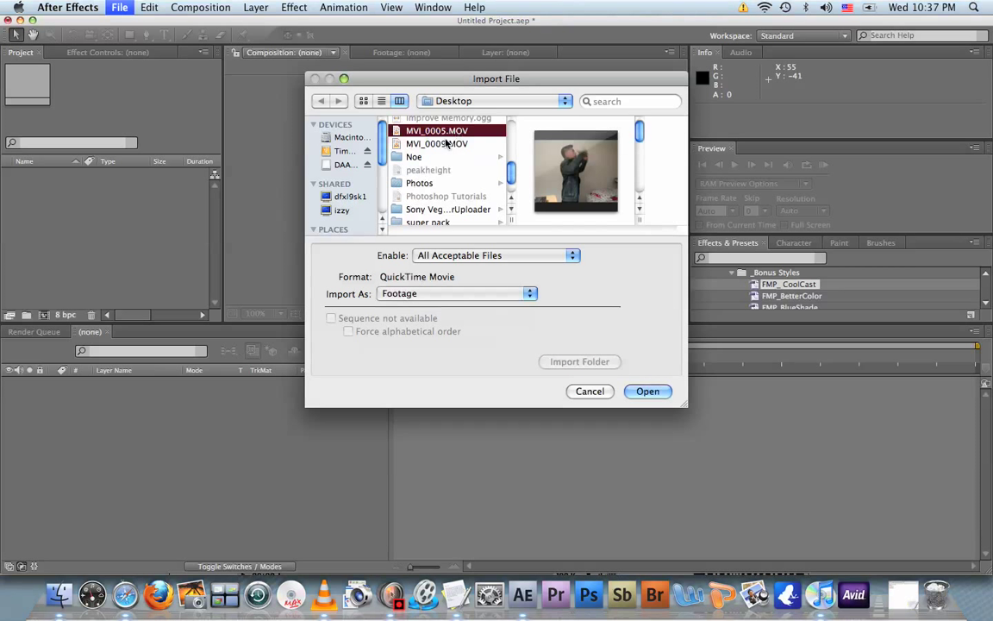
shift+click(446, 144)
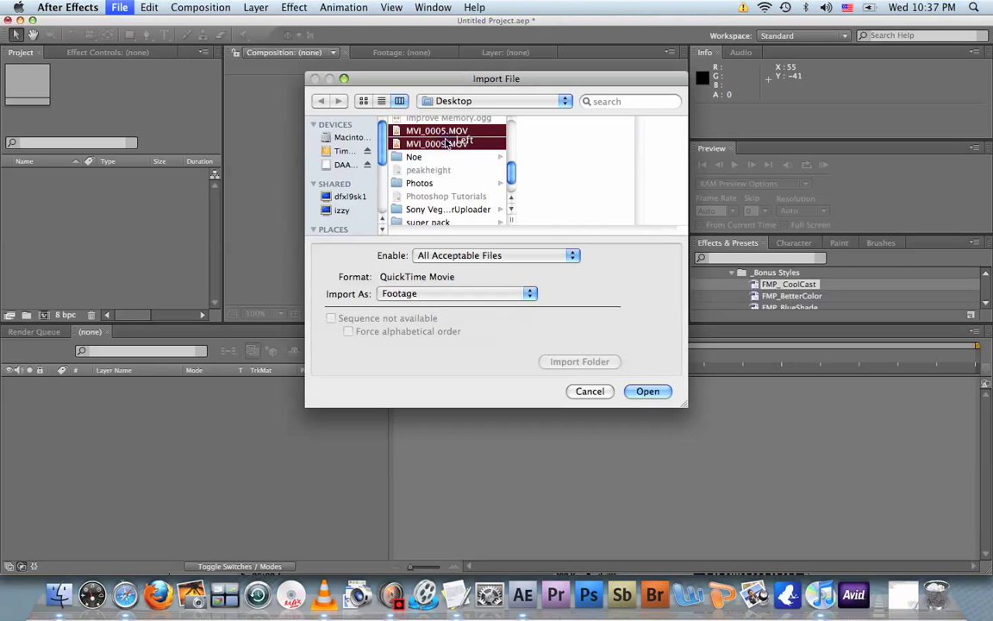
Import both clips, build a composition from MVI_0005.MOV, and move to 0:00:11:19
click(648, 391)
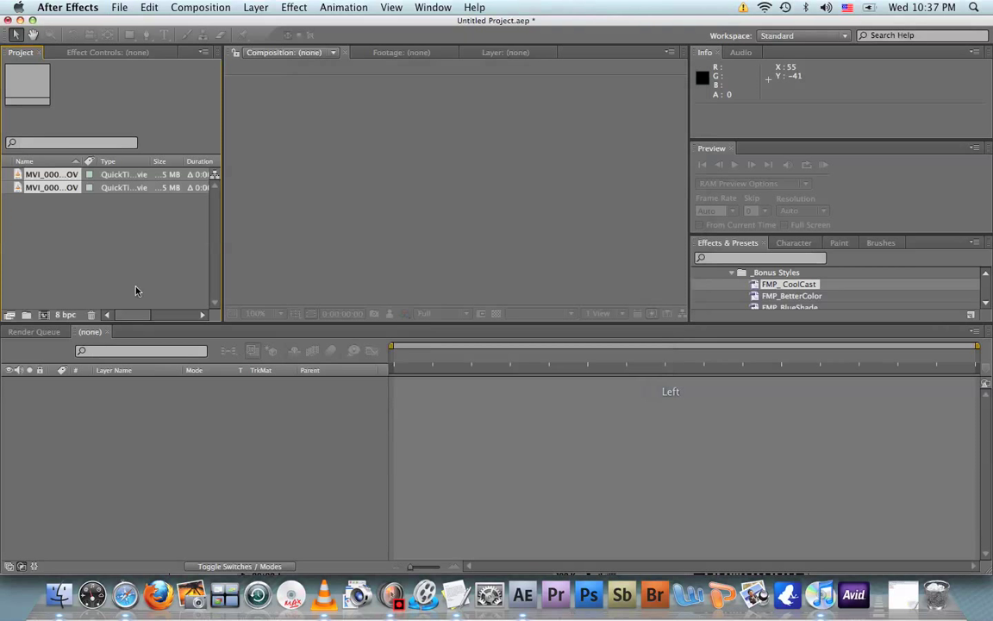
click(58, 175)
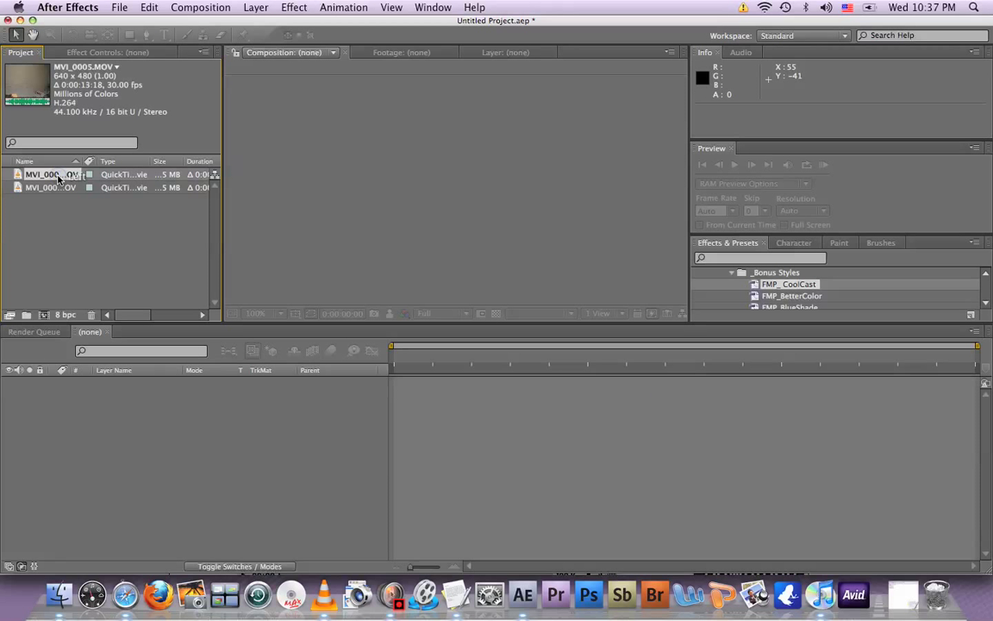
drag(58, 176, 43, 318)
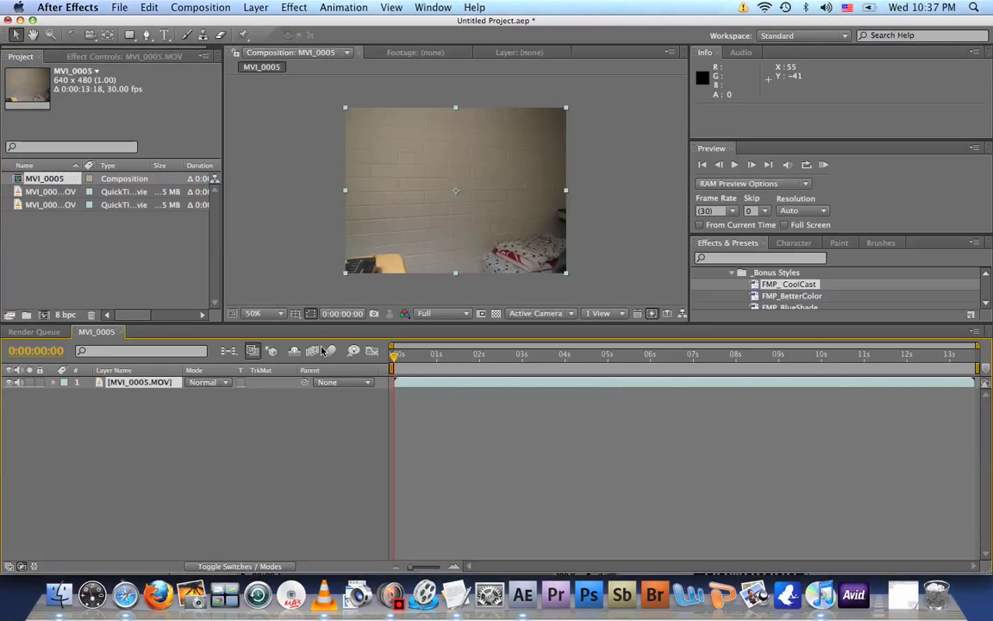
drag(395, 358, 892, 367)
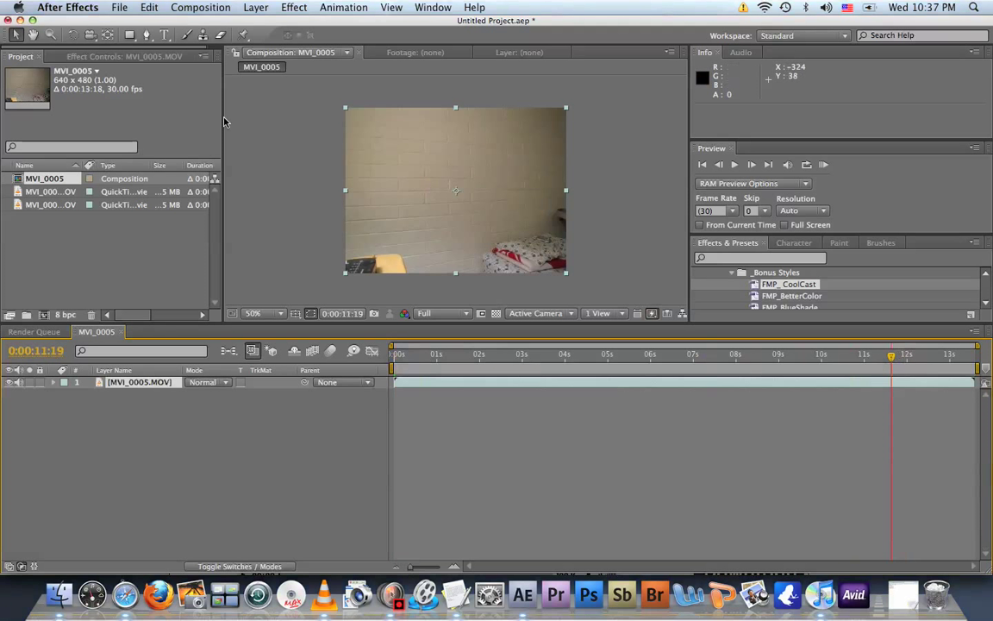
Save the current frame as Photoshop layers named 'Background 1' on the Desktop
click(199, 7)
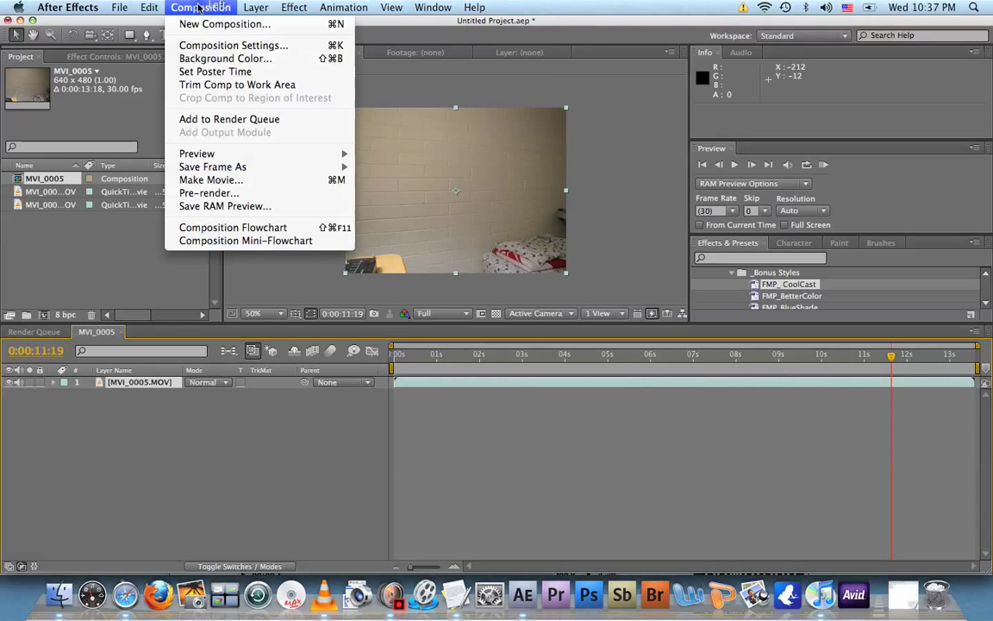
mouse_move(335, 164)
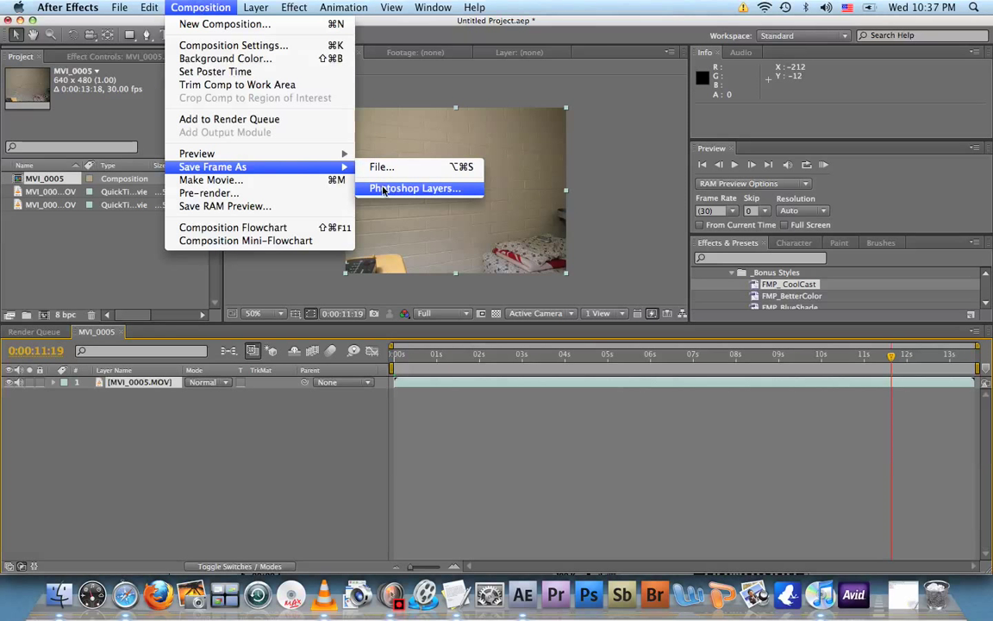
click(379, 187)
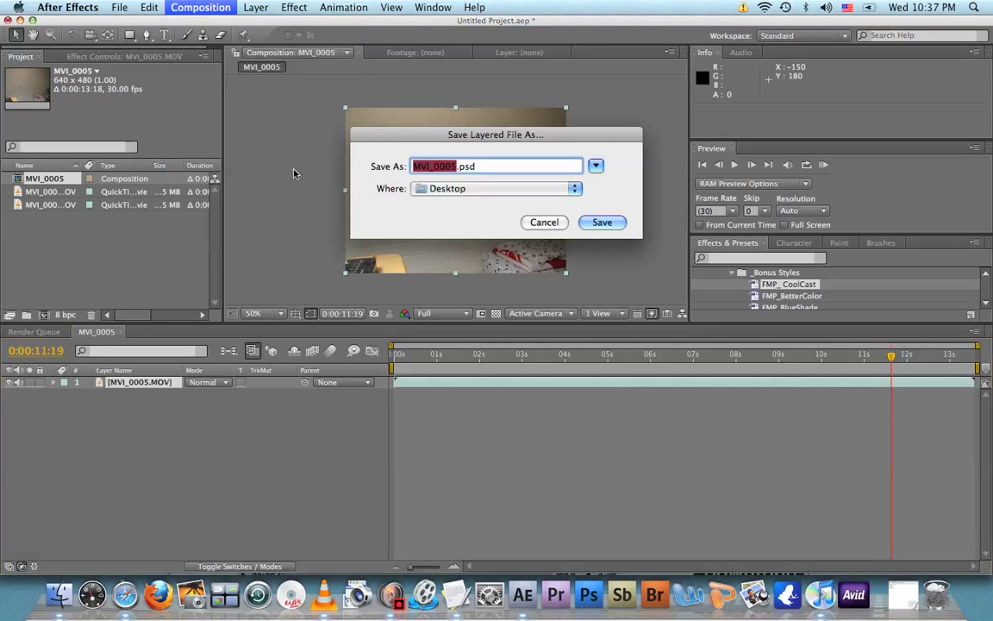
text(Back)
text(grou)
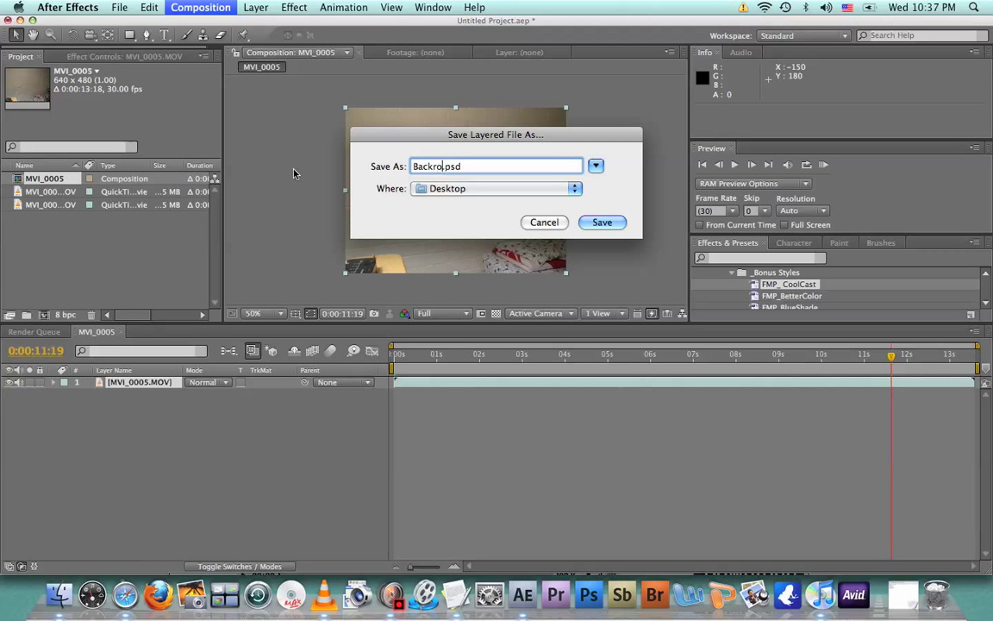
text(nd 1)
click(602, 221)
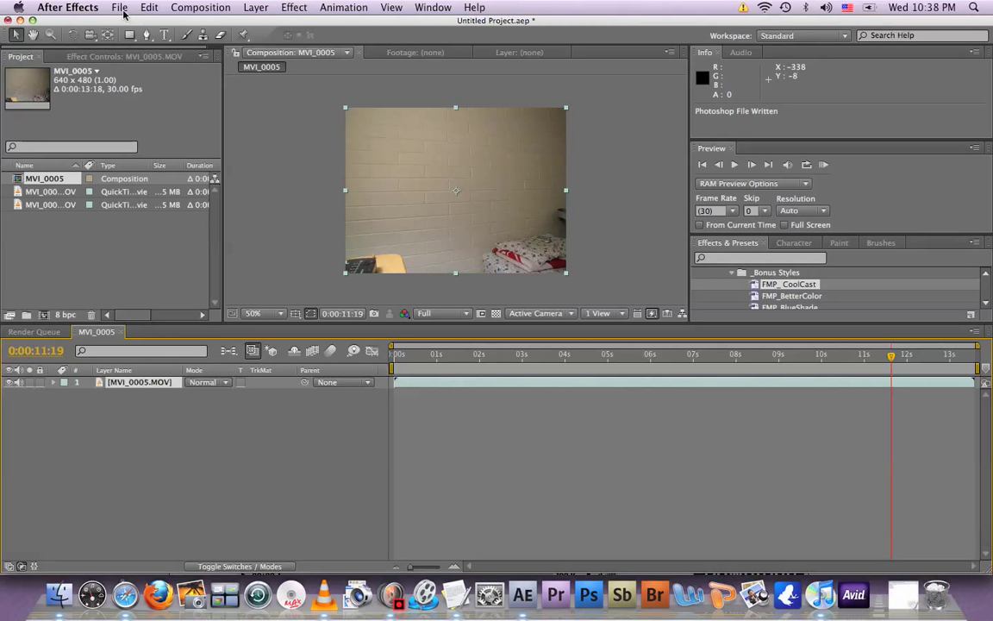
Import Background 1.psd as footage with merged layers
click(119, 7)
mouse_move(195, 211)
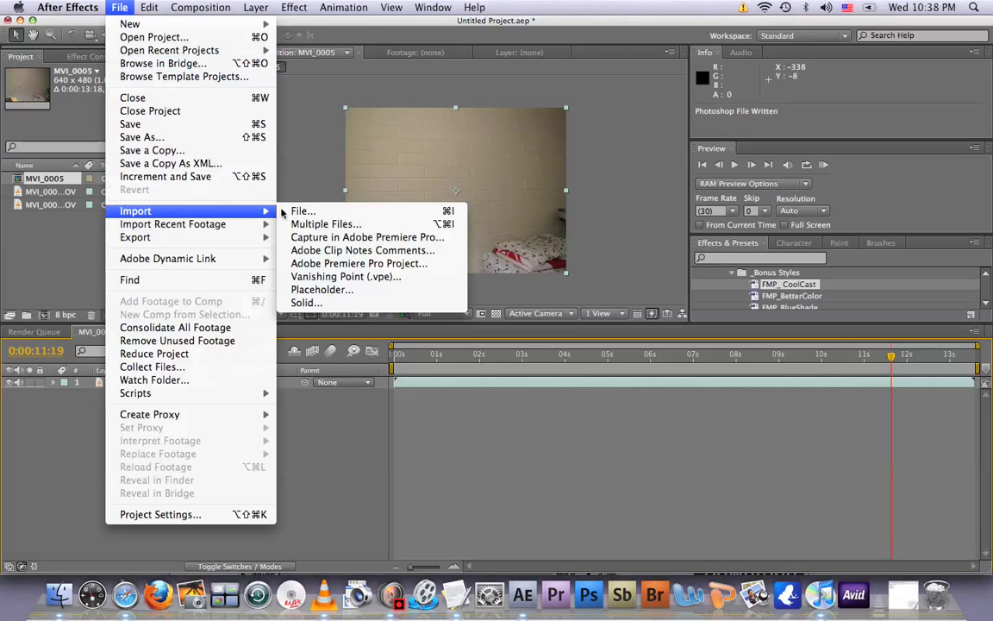
click(302, 212)
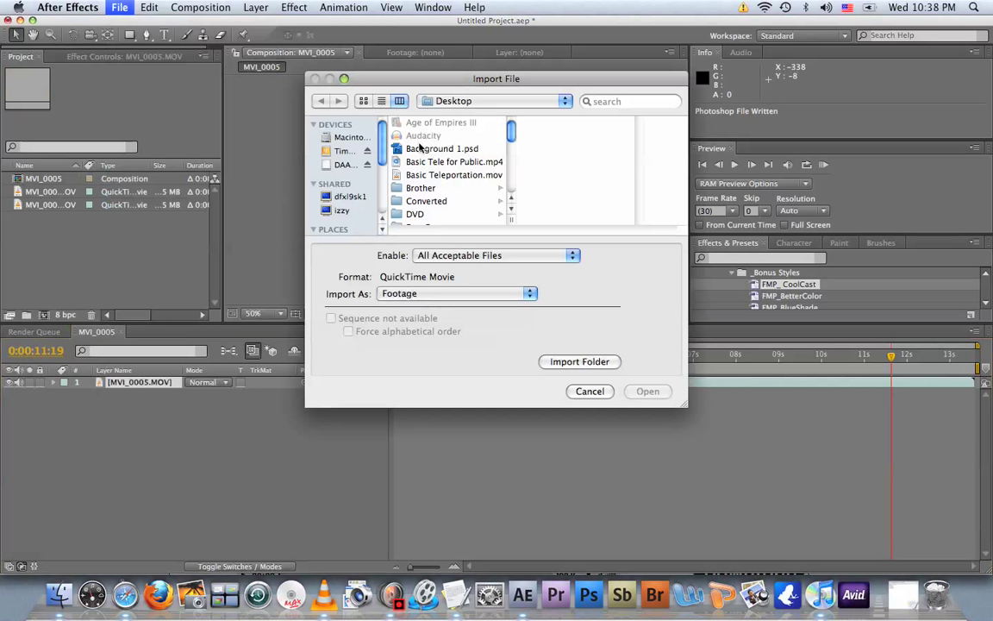
click(420, 148)
click(648, 390)
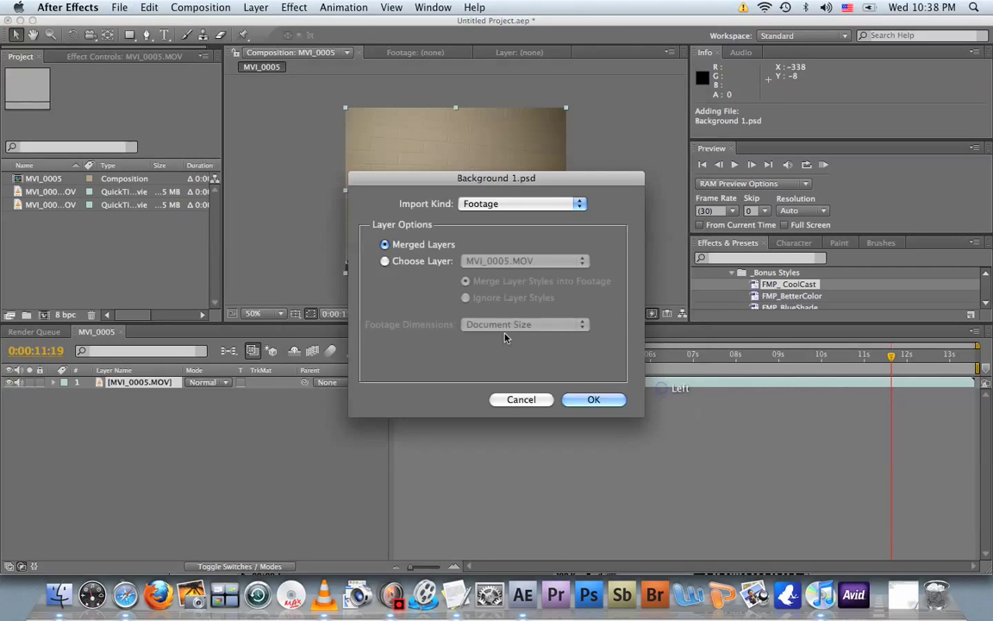
click(588, 399)
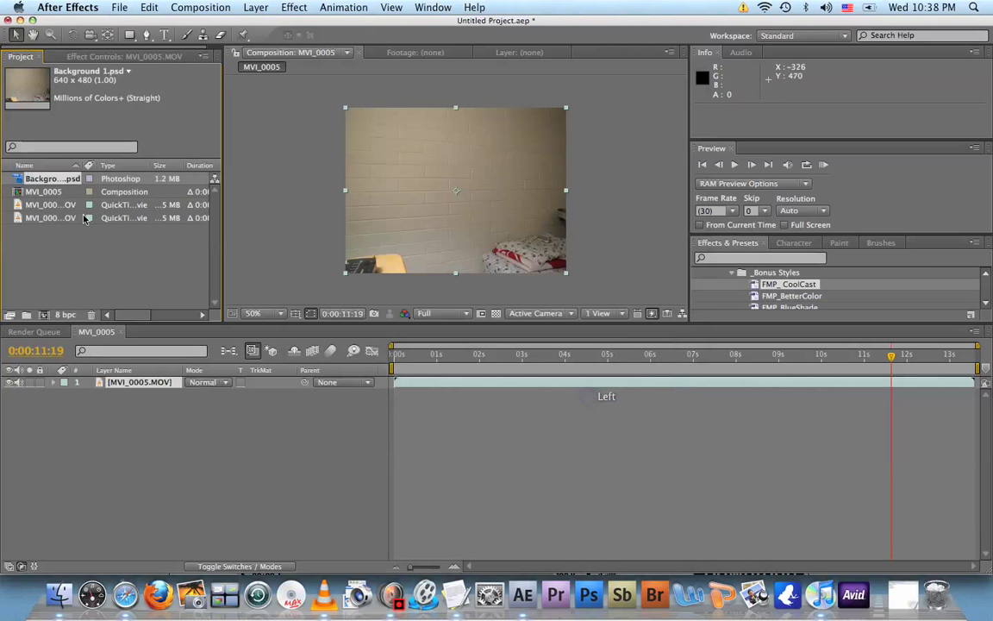
Place Background 1.psd beneath the clip, trim the clip to end at 0:00:09:23, and find the cut frame
drag(45, 177, 221, 403)
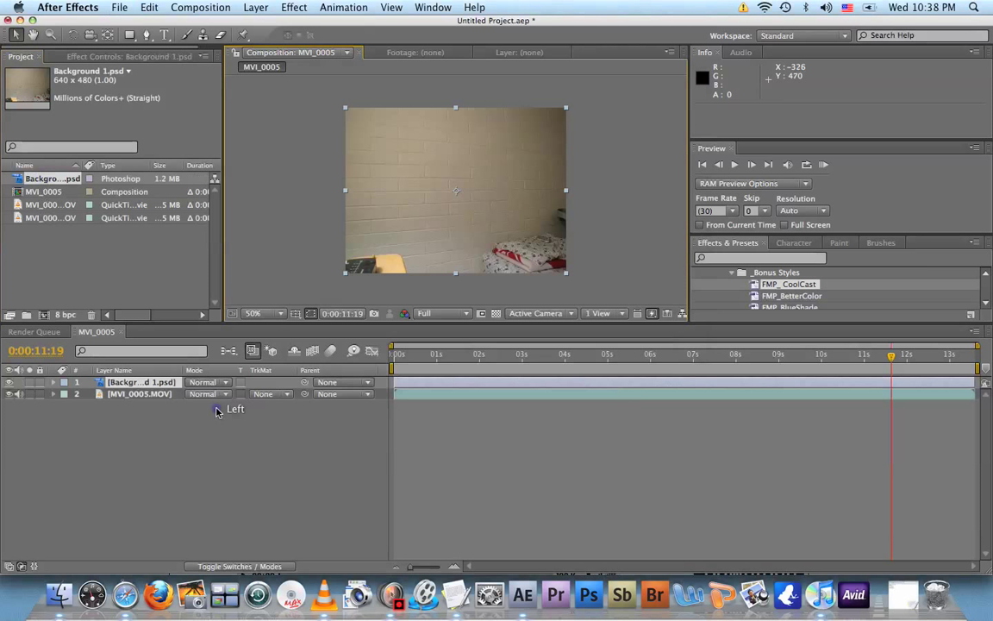
click(395, 356)
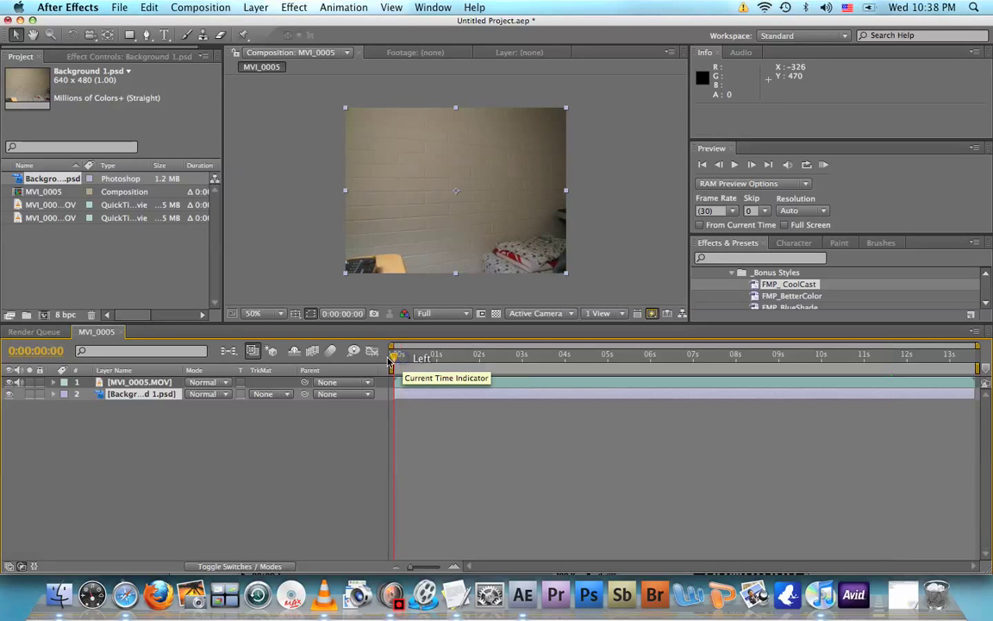
drag(388, 356, 558, 371)
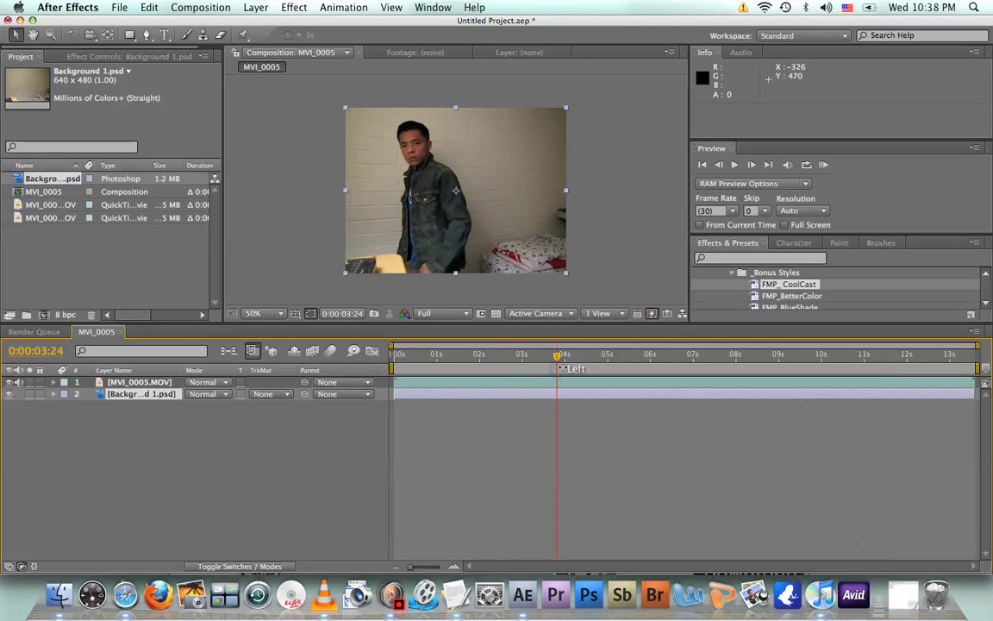
drag(397, 380, 439, 385)
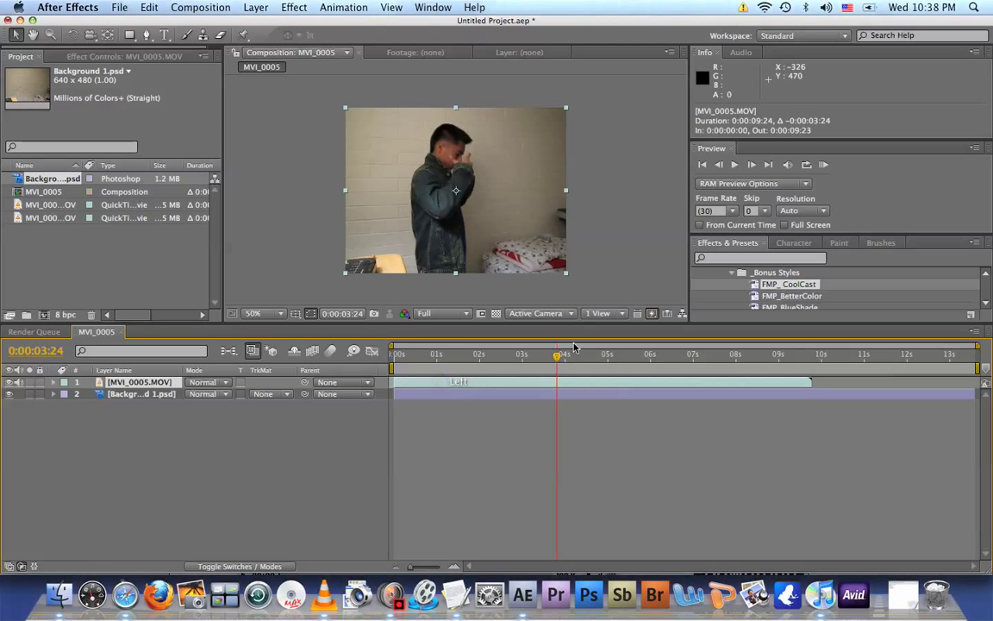
drag(557, 356, 540, 369)
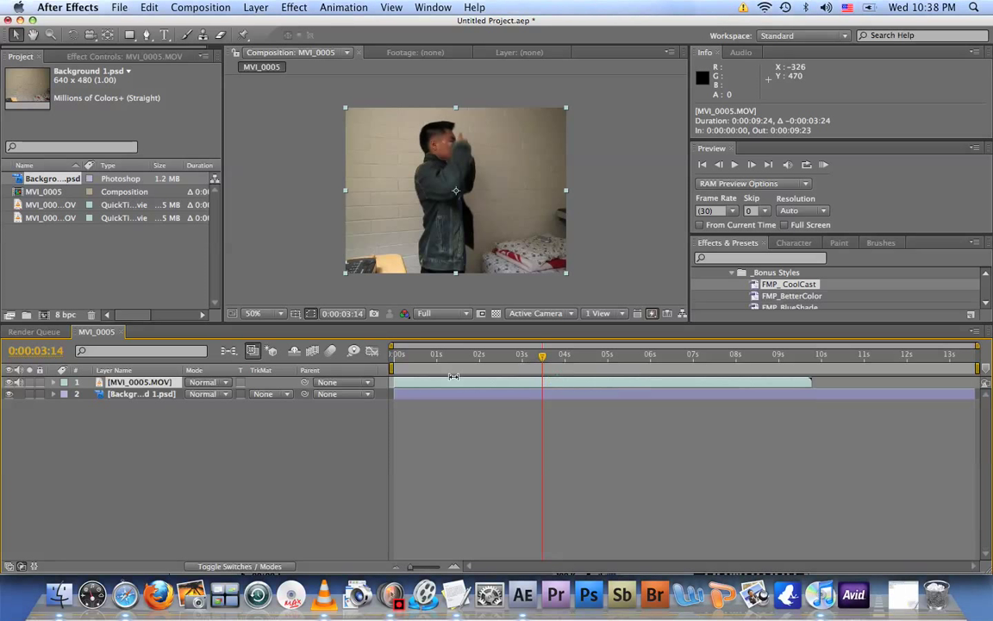
Split the clip at 0:00:03:14 and 0:00:03:22, then delete the piece after the second cut
key(super+shift+d)
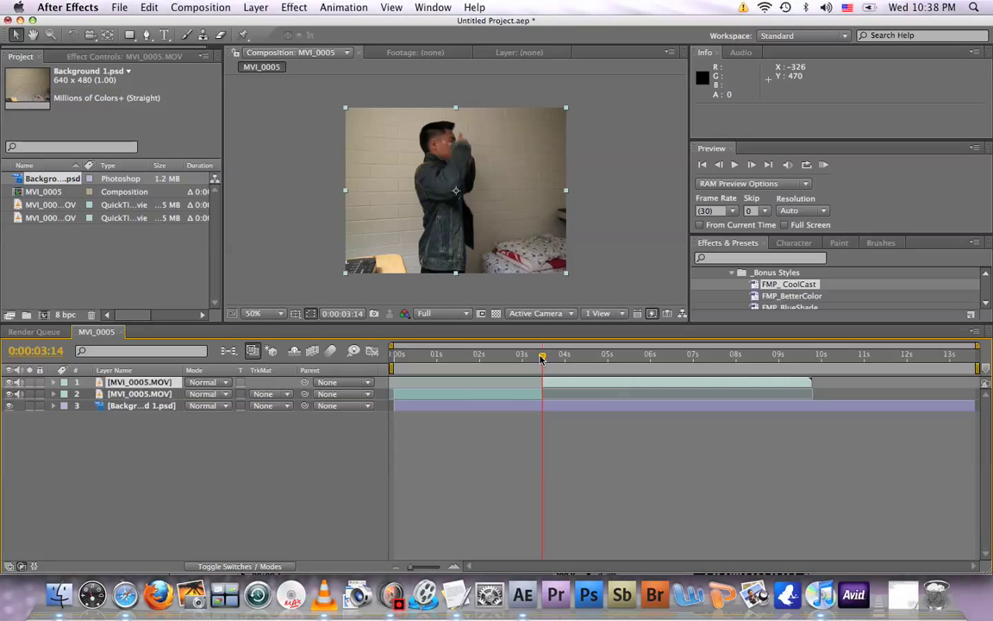
drag(543, 359, 553, 359)
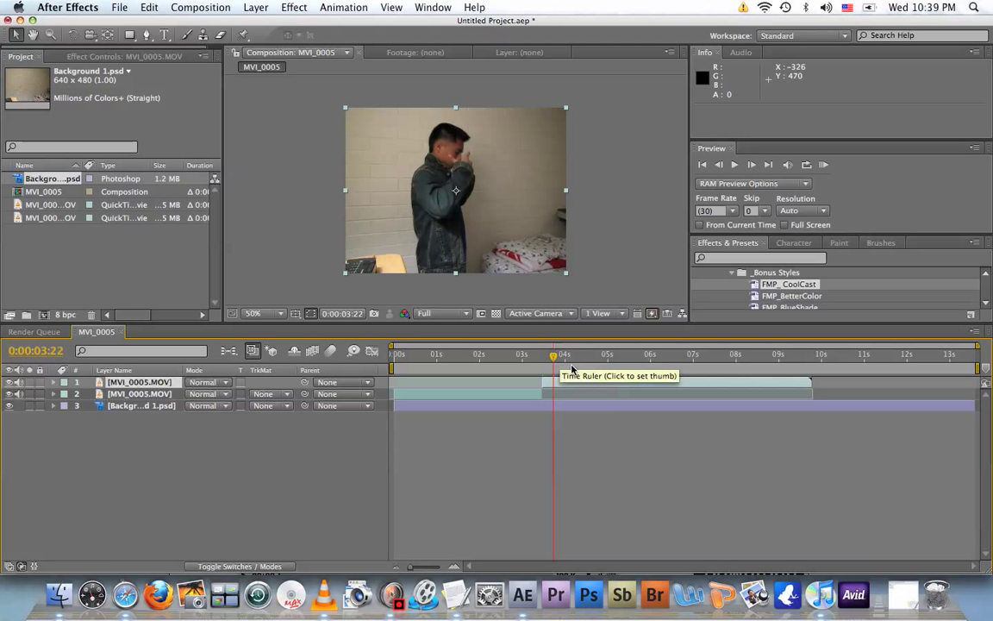
key(super+shift+d)
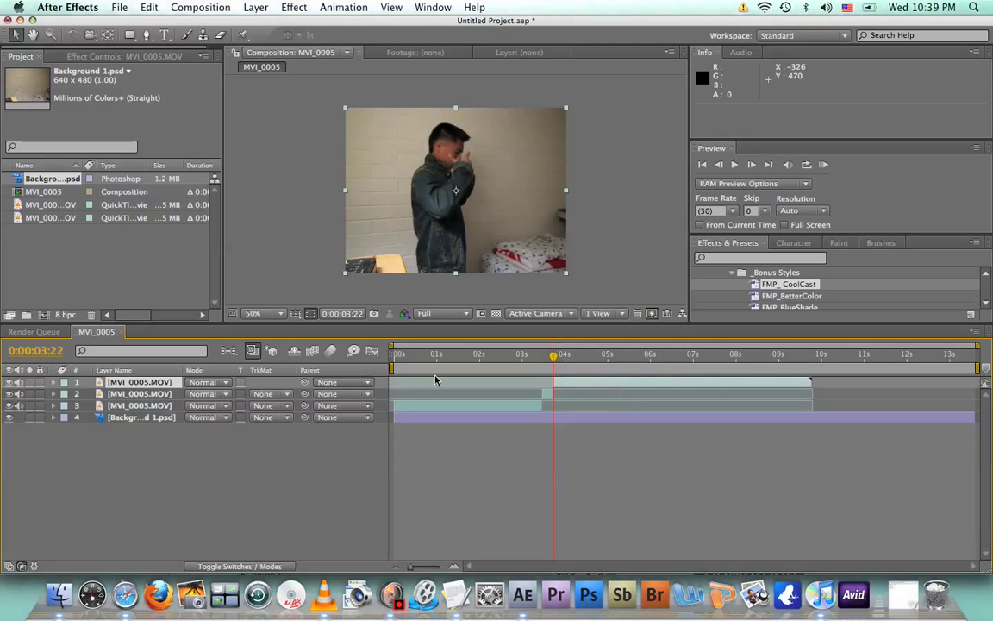
click(142, 385)
key(Delete)
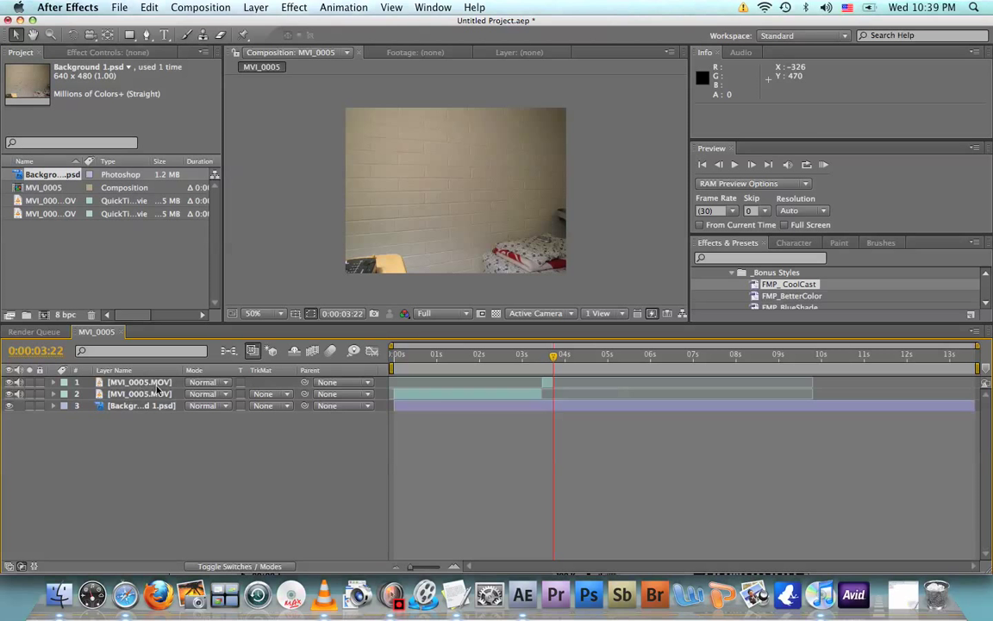
Rename the opening clip piece 'Scene 1' and the eight-frame piece 'Disappear'
click(154, 393)
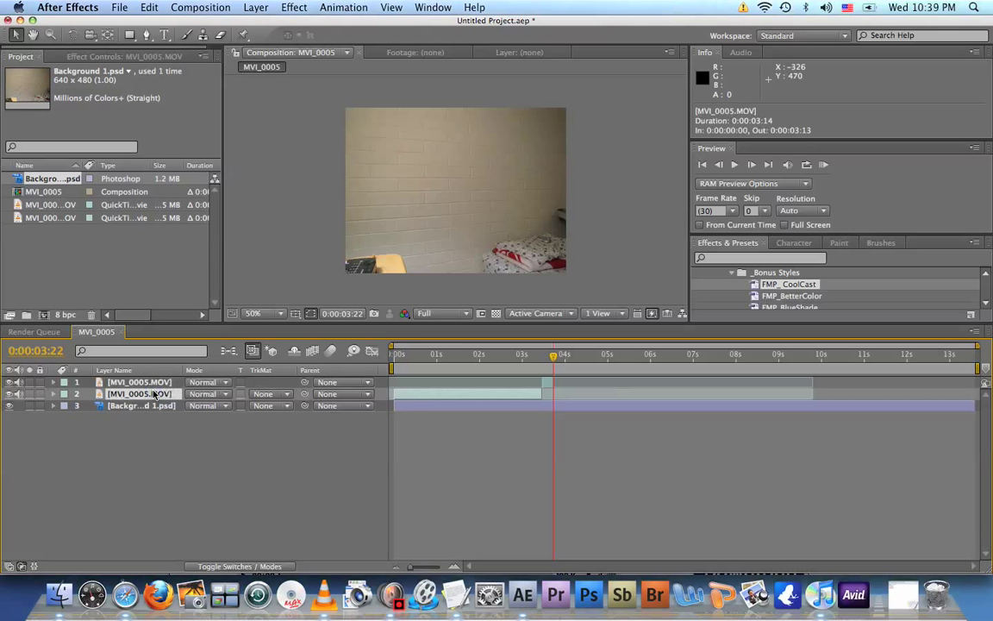
key(Return)
text(Scene 1)
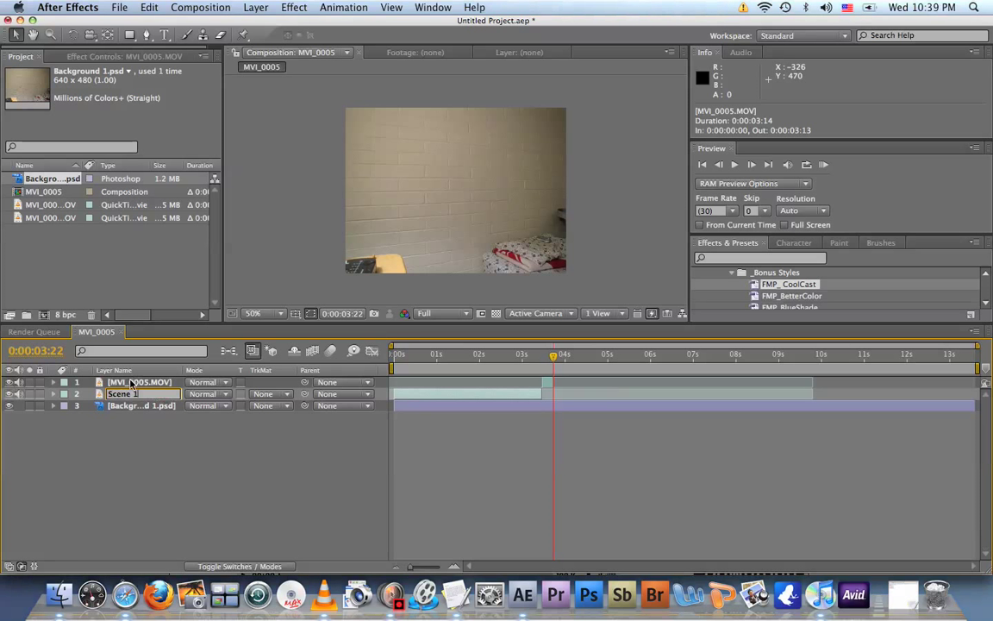
click(131, 383)
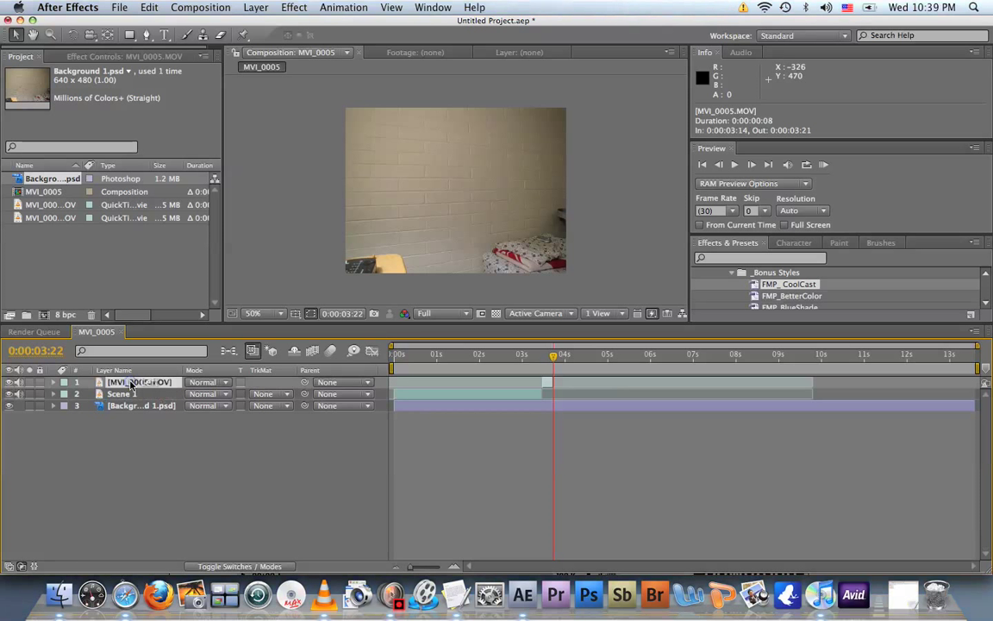
key(Return)
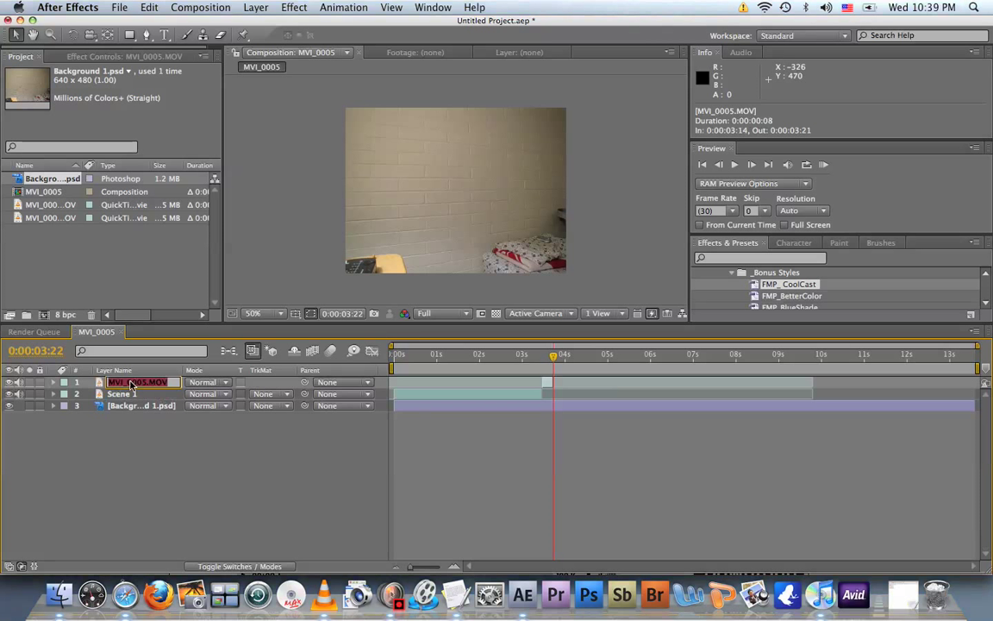
text(Disappear)
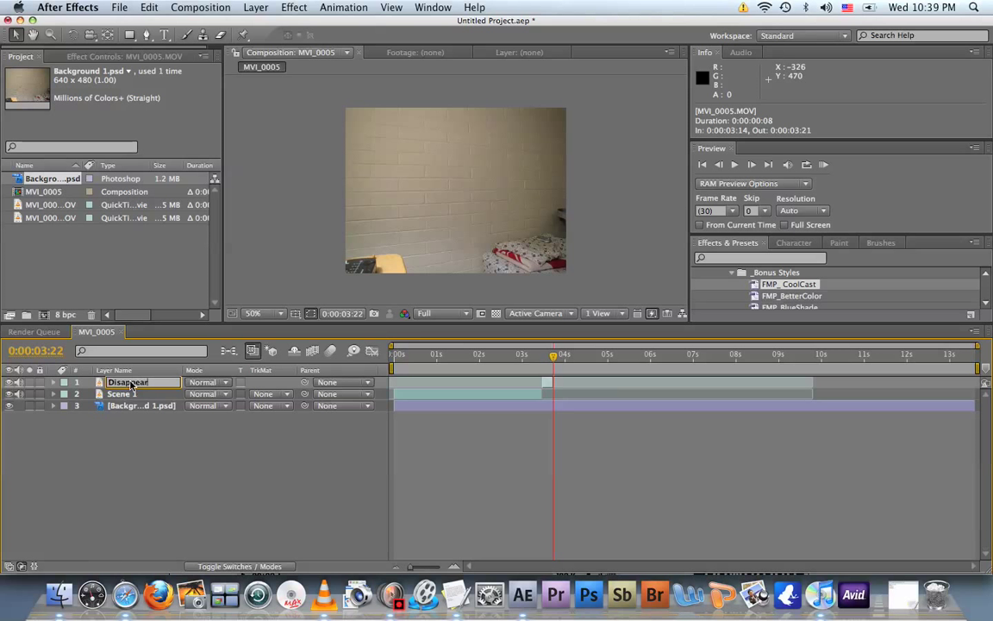
click(133, 431)
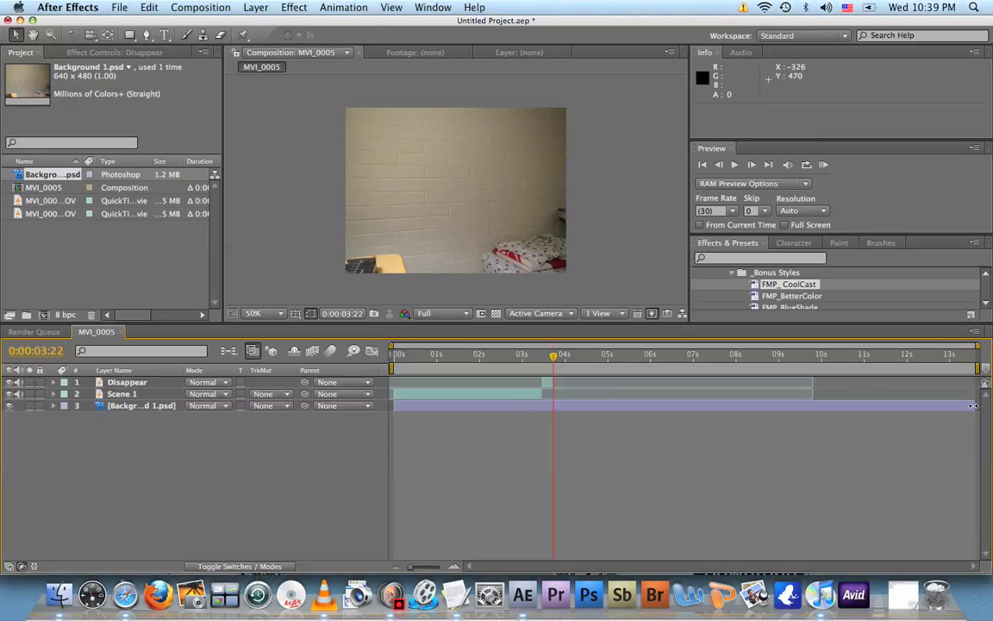
Trim the Background 1.psd layer to end at 0:00:04:23 and preview frames around 0:00:03:07
drag(972, 406, 593, 395)
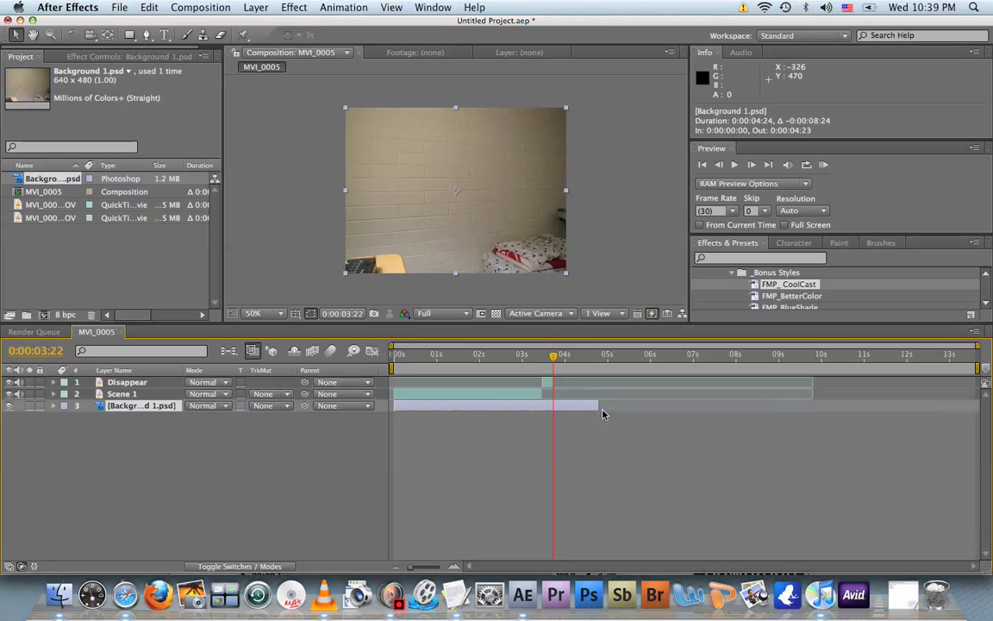
click(600, 409)
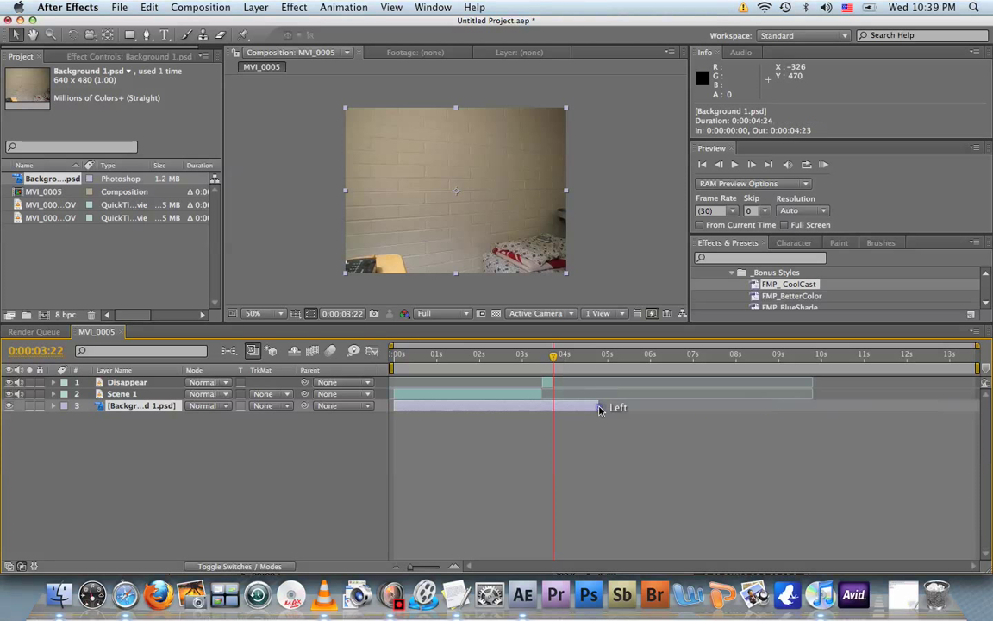
click(534, 359)
mouse_move(533, 358)
mouse_down()
mouse_move(560, 366)
mouse_move(535, 366)
mouse_up()
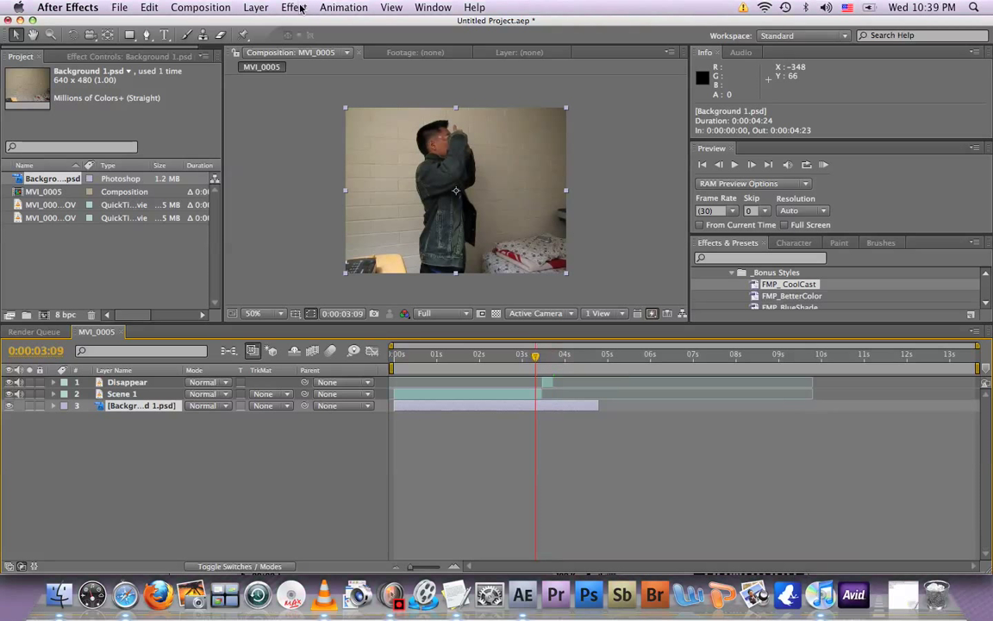
Set up a new black solid named 'Effect' at composition size, 640×480
click(250, 7)
mouse_move(261, 23)
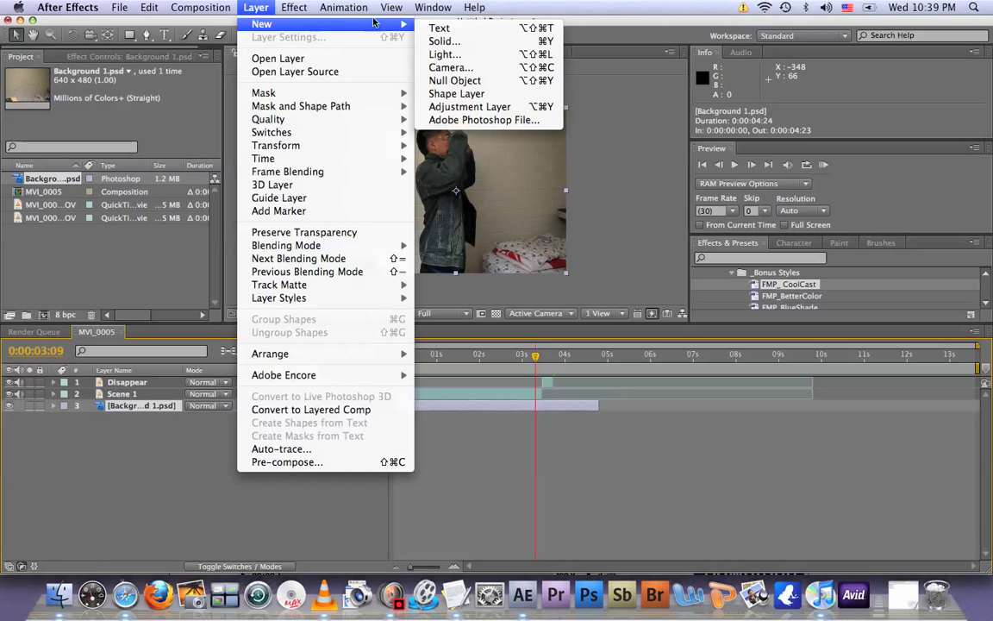
click(481, 41)
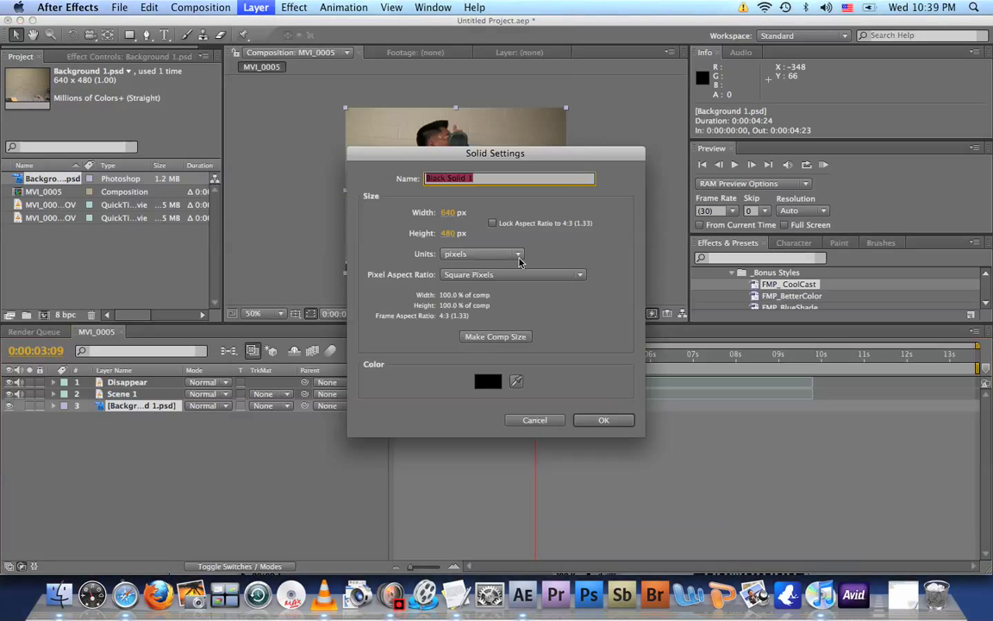
text(Effect)
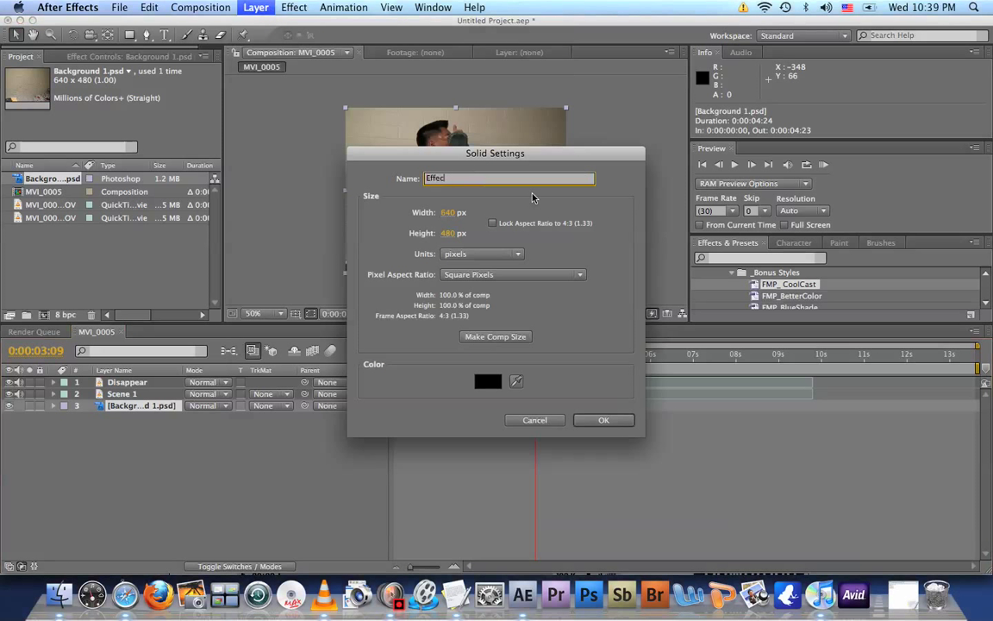
click(502, 340)
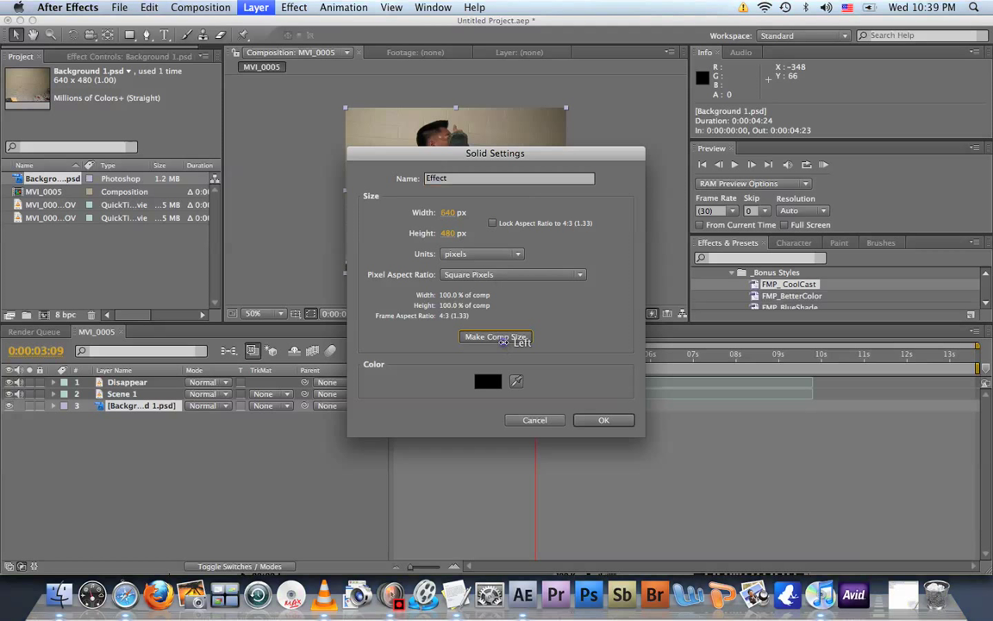
Create the Effect solid, apply Fractal Noise, and trim it to 0:00:03:14–0:00:03:21
click(605, 421)
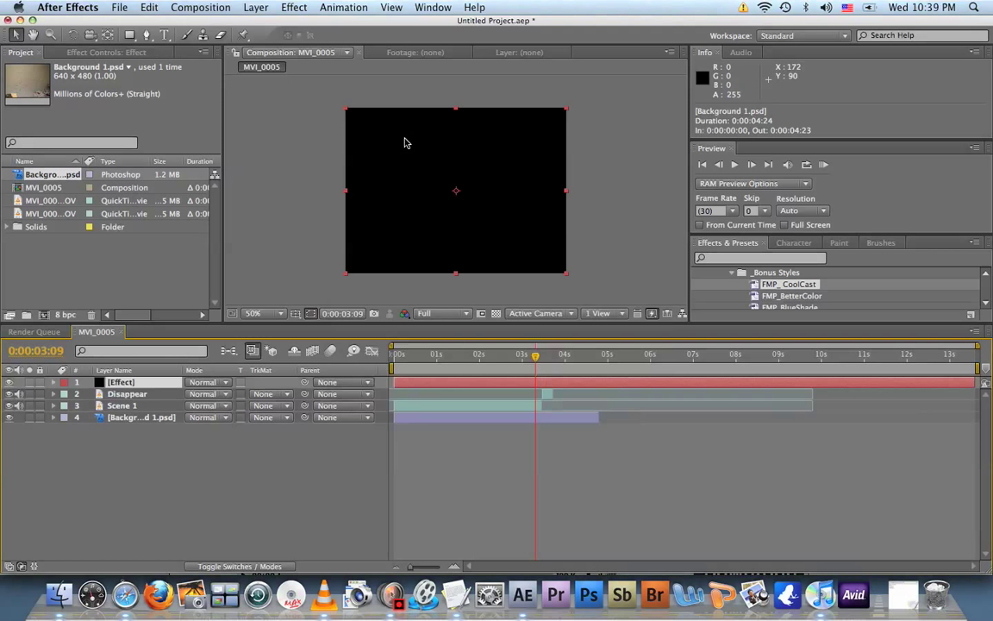
click(294, 6)
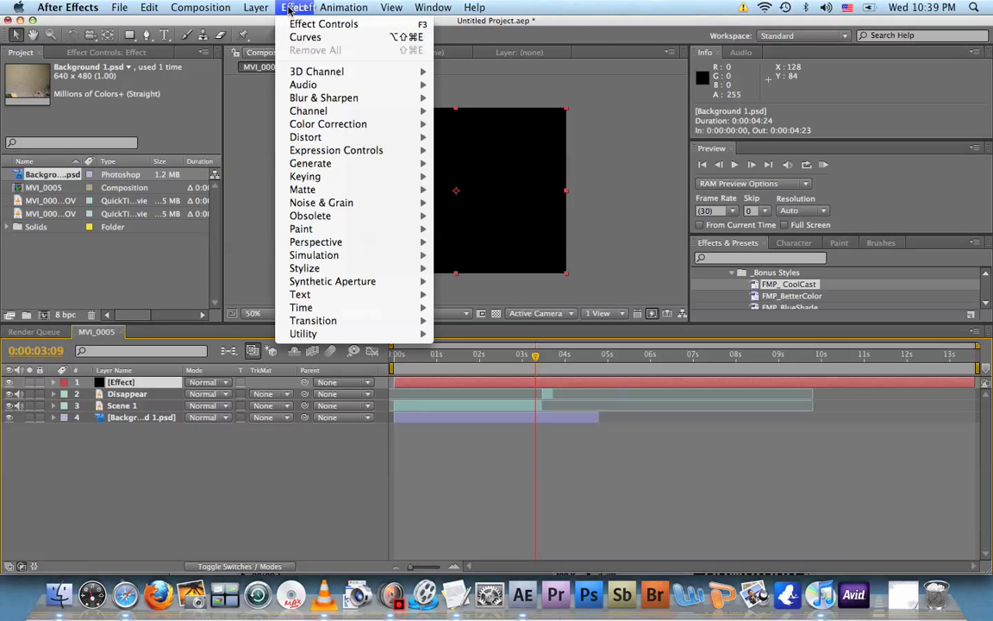
mouse_move(351, 202)
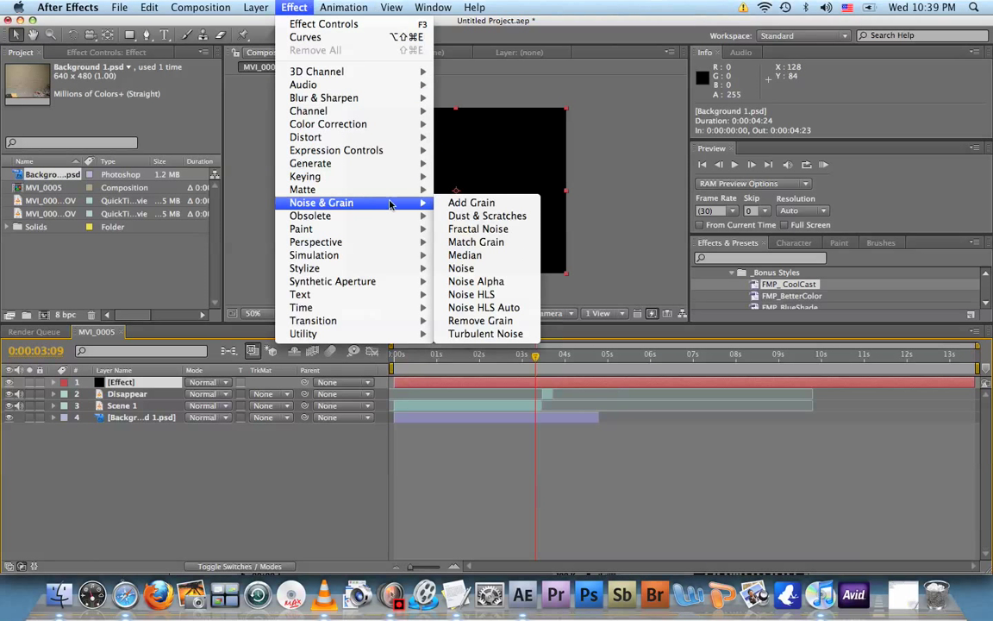
click(486, 230)
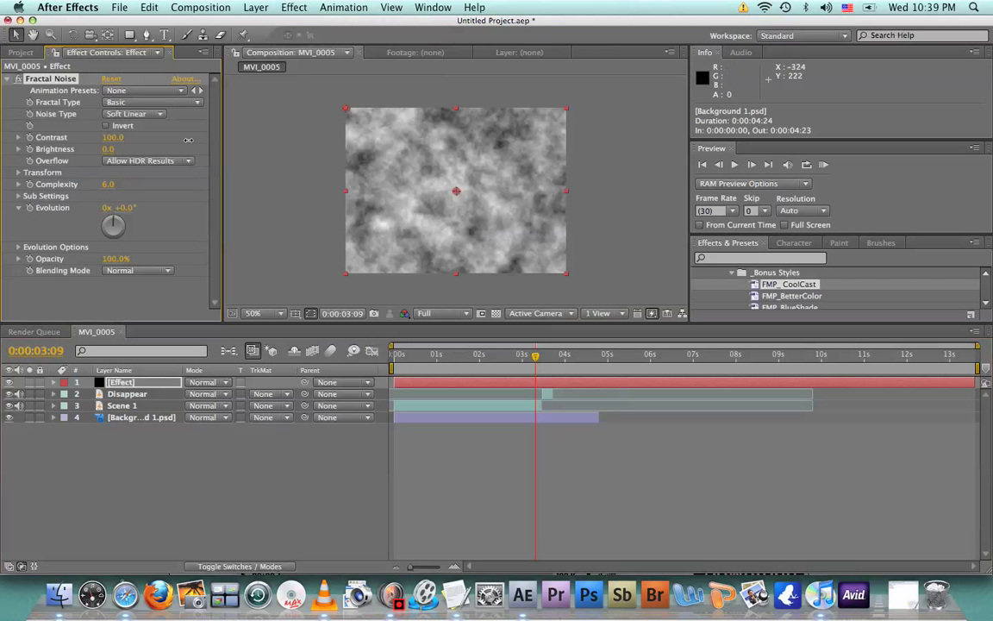
drag(393, 385, 542, 384)
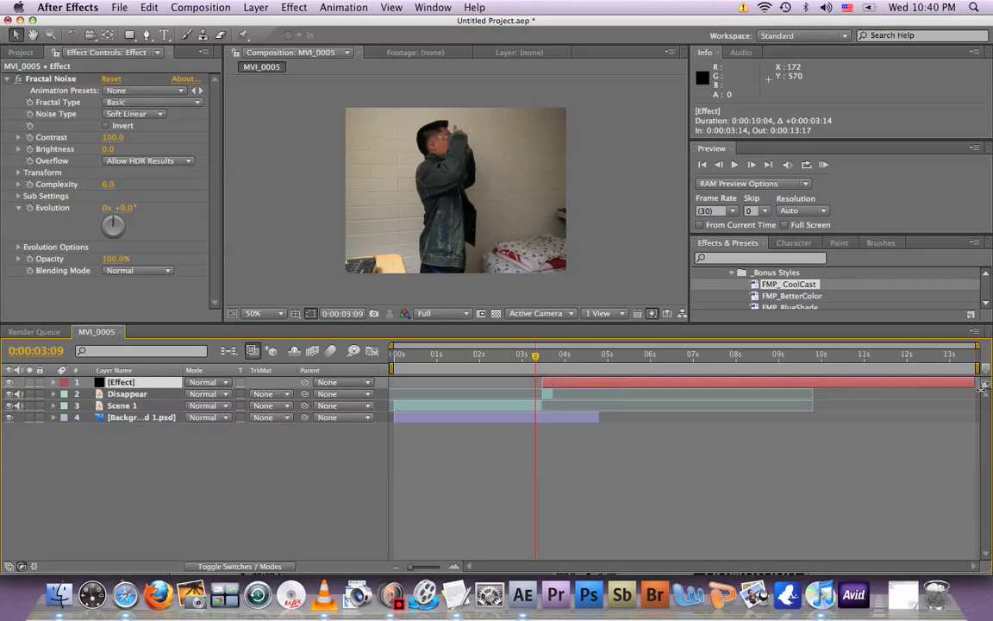
drag(981, 384, 555, 382)
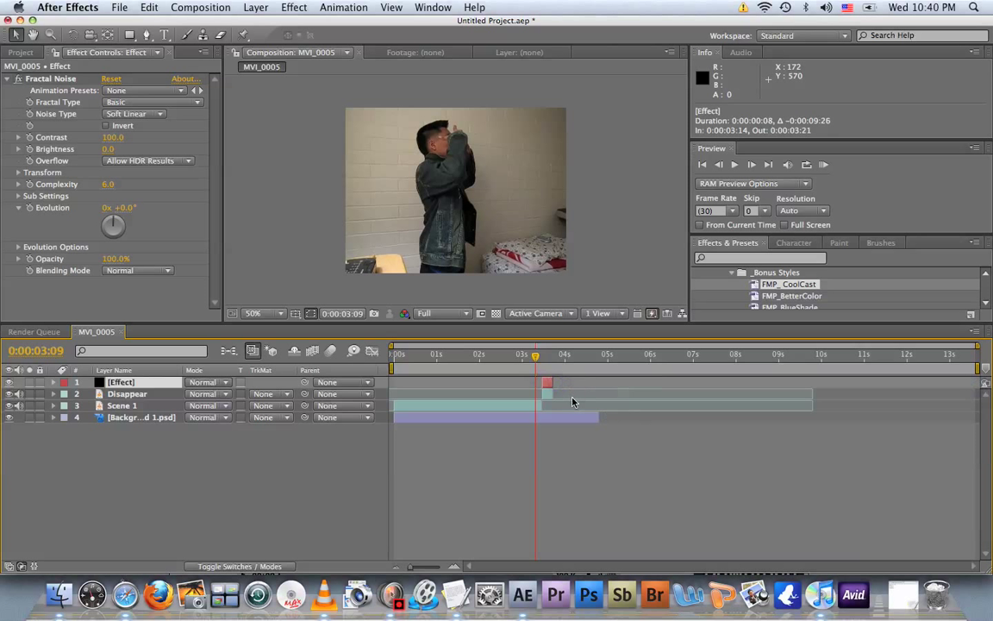
At 0:00:03:14, keyframe Fractal Noise Contrast 200 and Brightness -300 so the noise is black
click(543, 363)
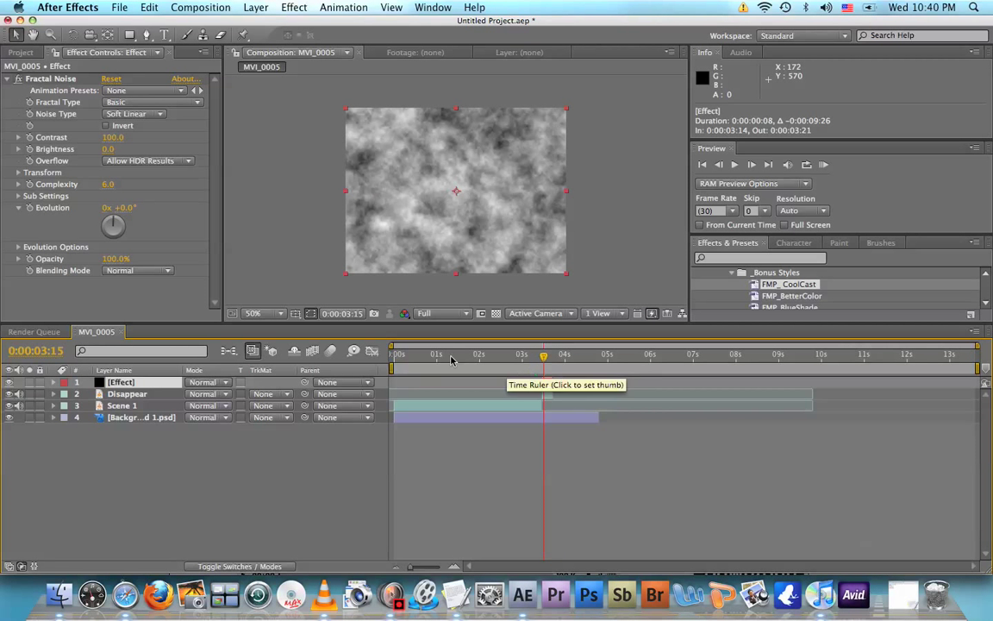
click(540, 361)
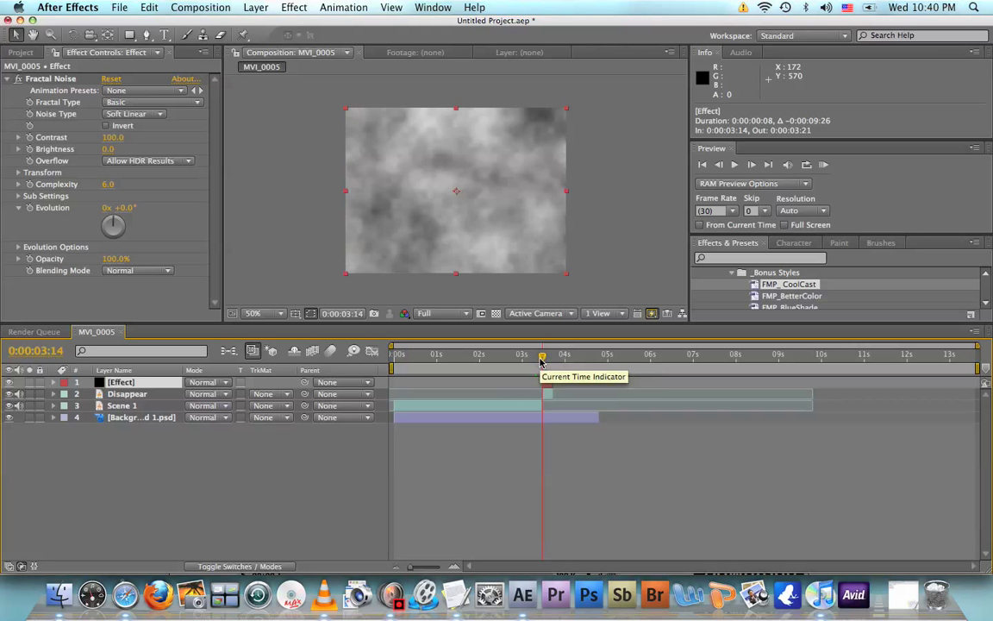
click(542, 360)
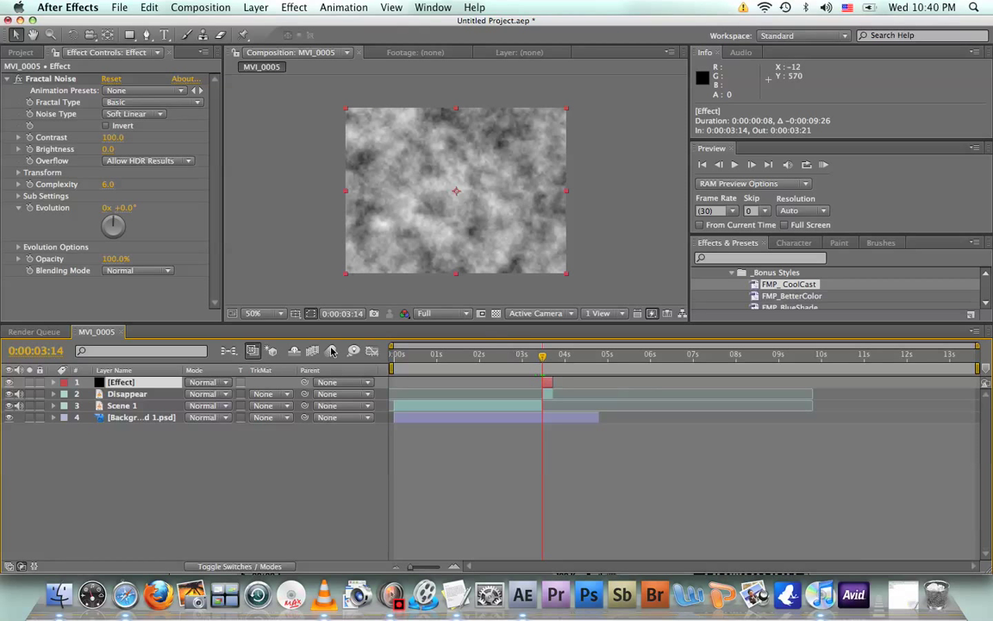
click(31, 137)
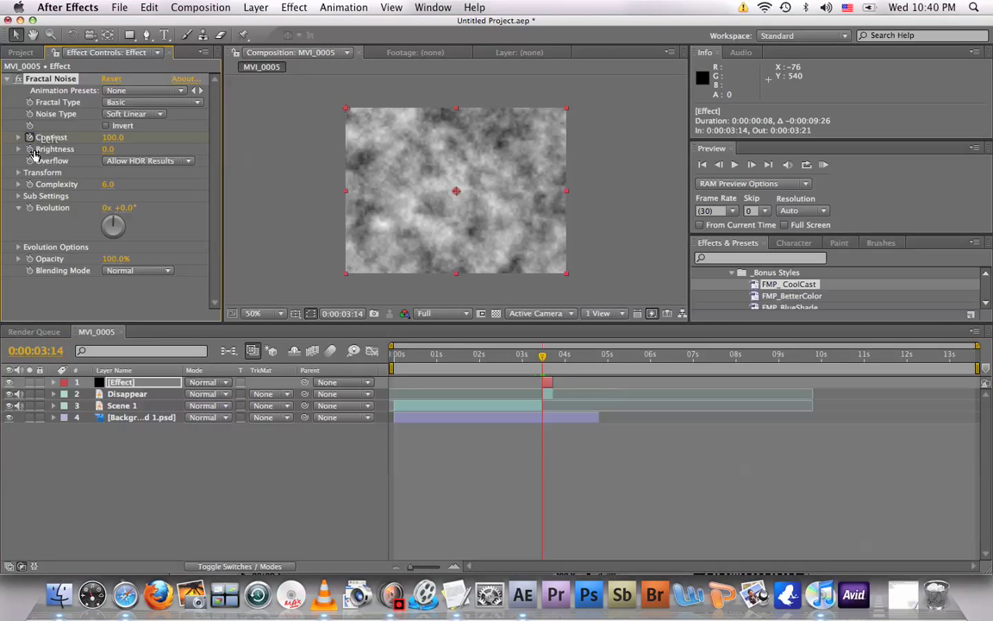
click(112, 138)
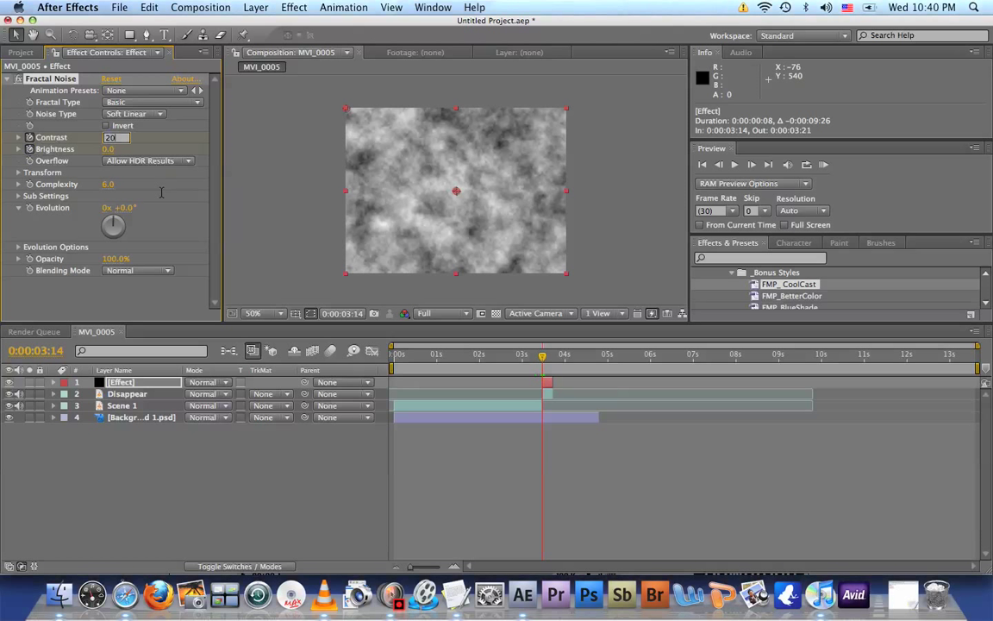
text(200)
click(113, 149)
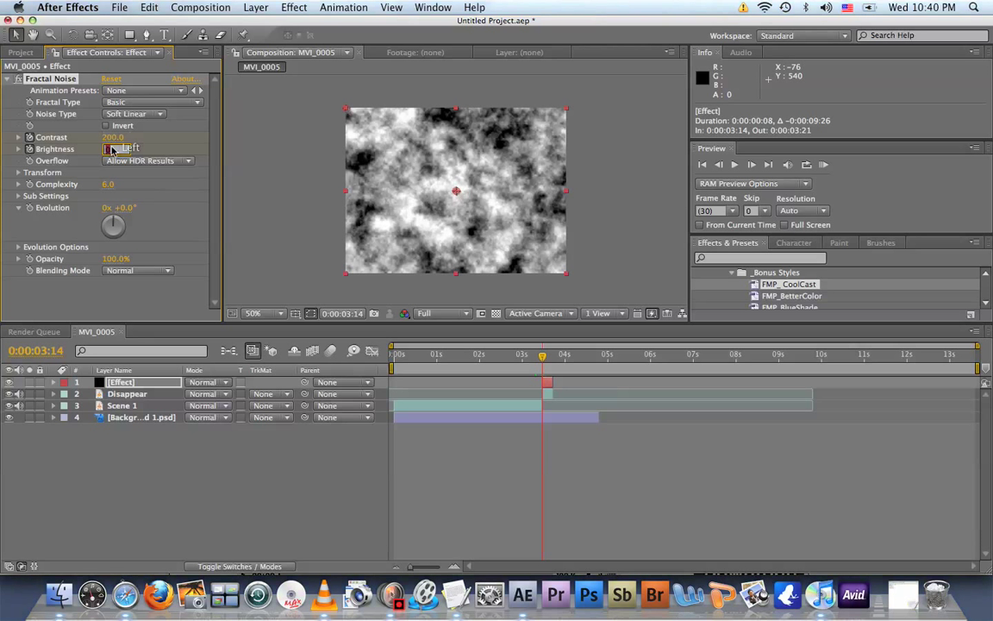
text(-300)
key(Return)
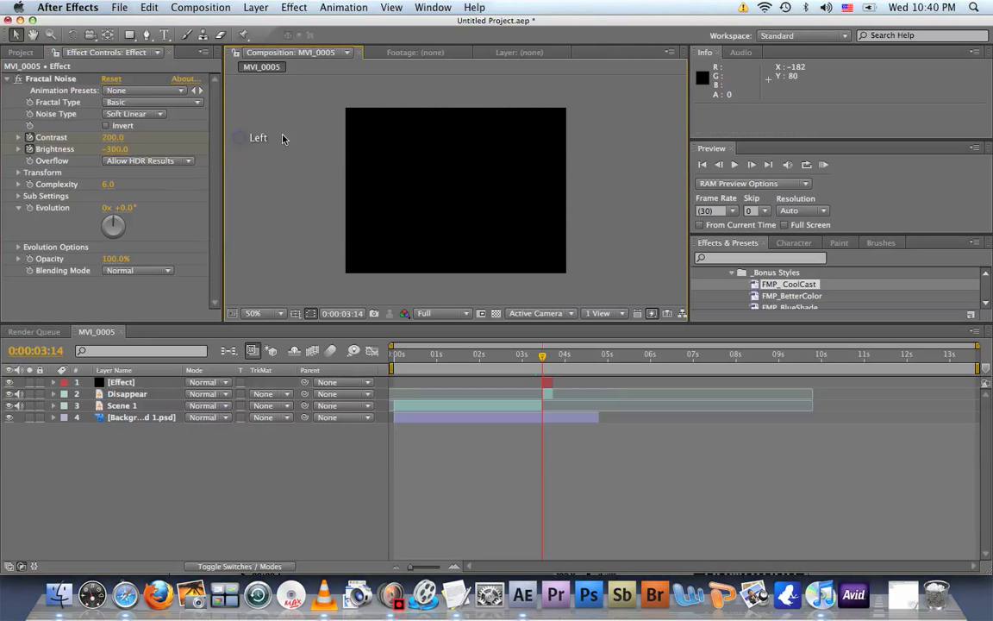
At 0:00:03:21, set Contrast 600 and Brightness 300 so the noise ramps to white
click(553, 355)
drag(553, 358, 552, 357)
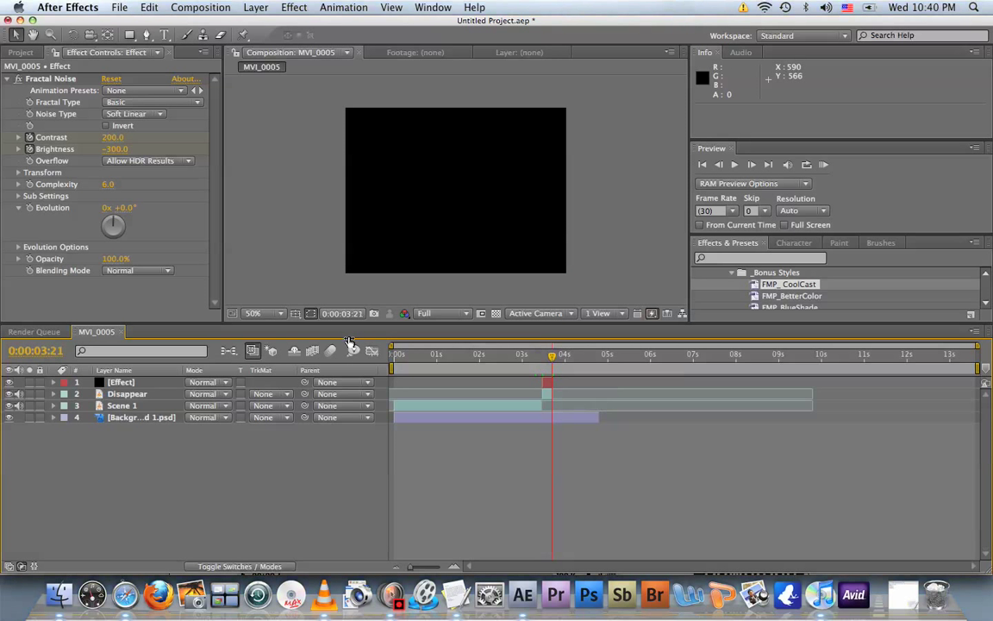
click(109, 138)
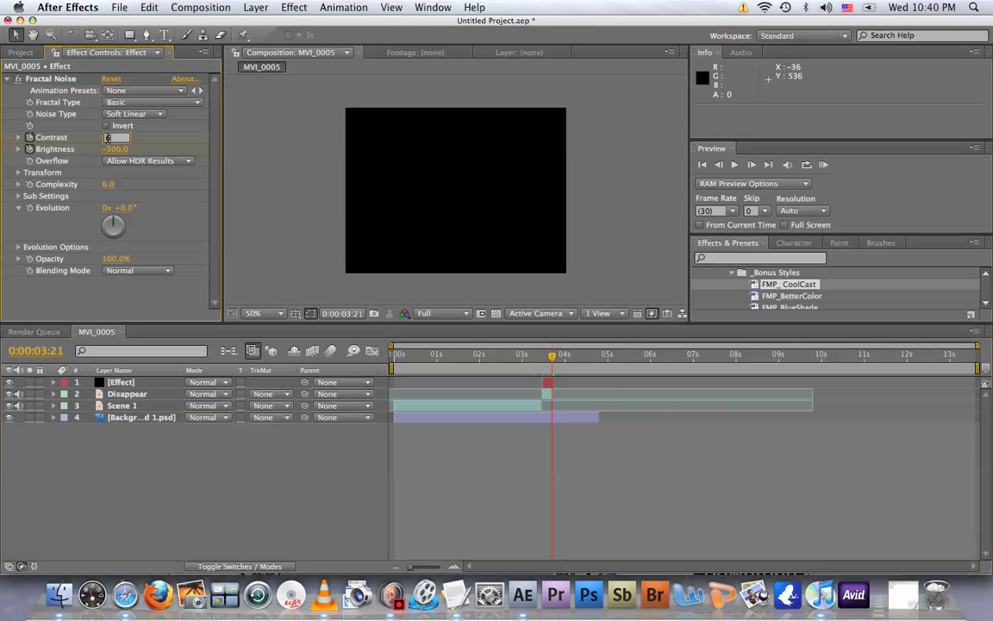
text(600)
click(119, 149)
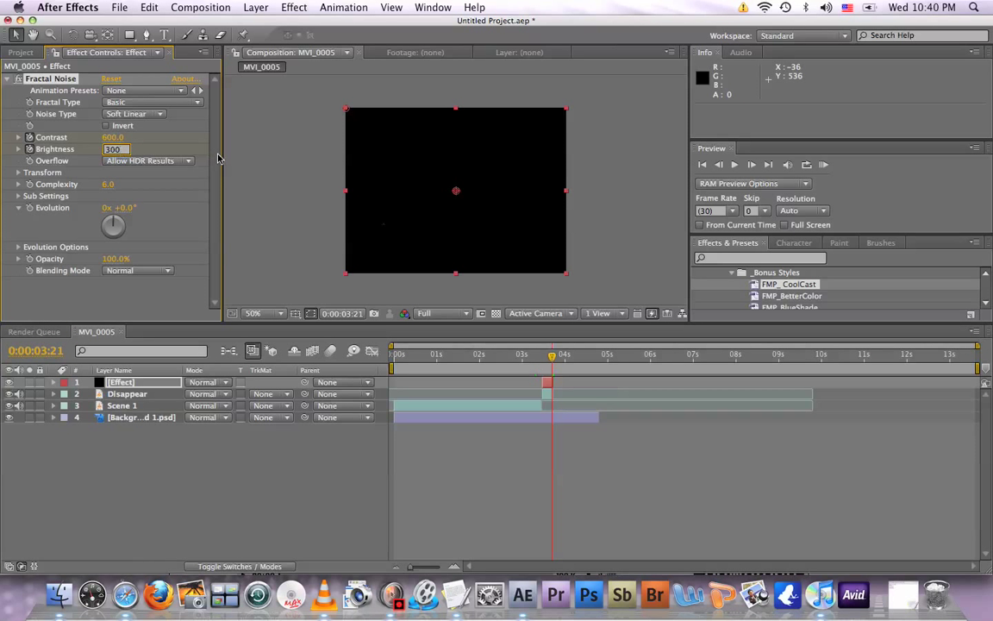
click(250, 160)
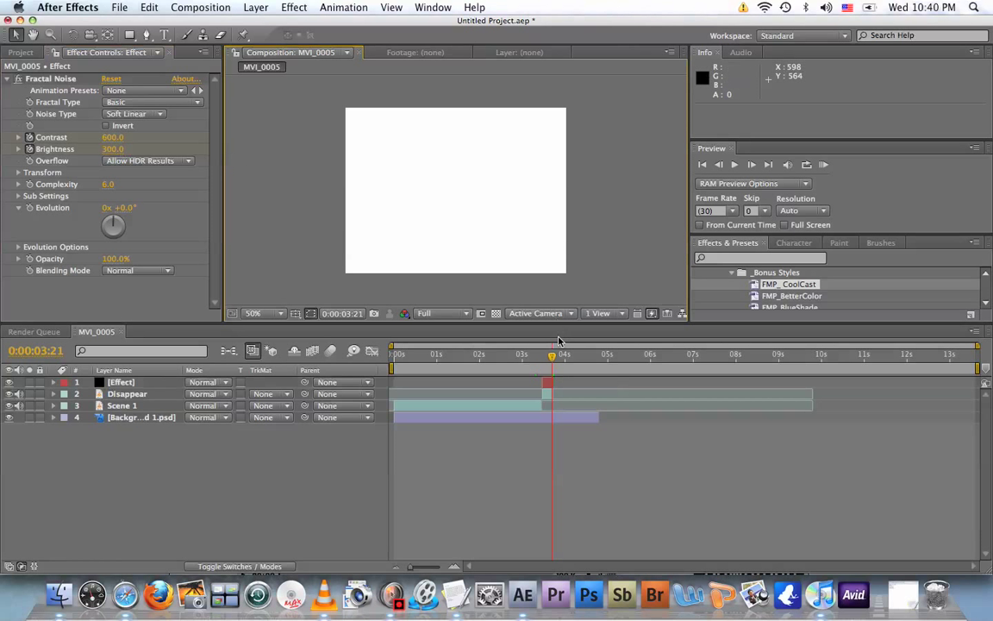
drag(556, 356, 550, 358)
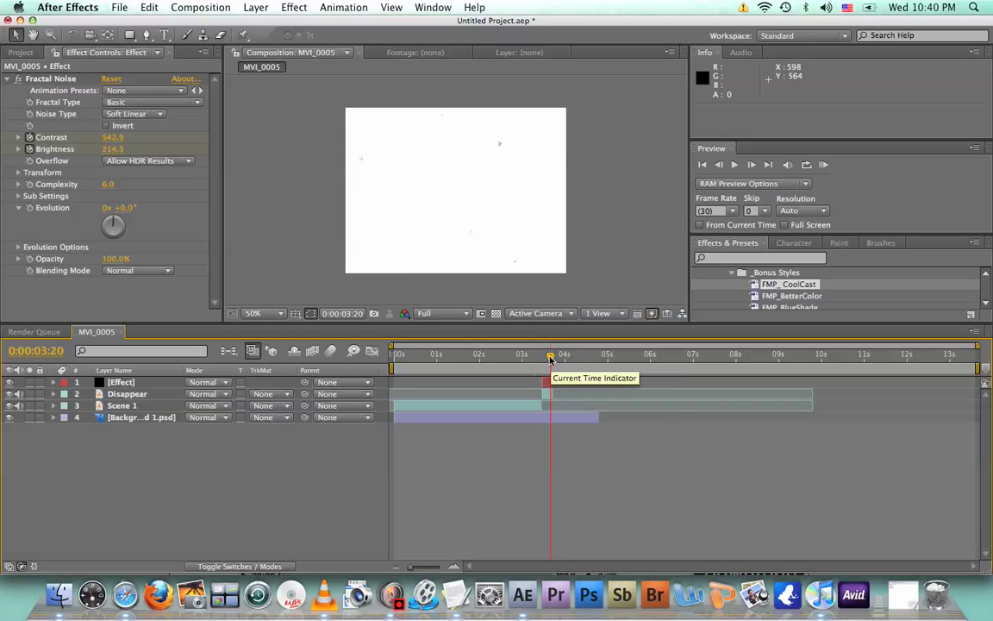
Hide the Effect layer, select the Disappear layer and return to 0:00:03:14
click(10, 382)
click(130, 394)
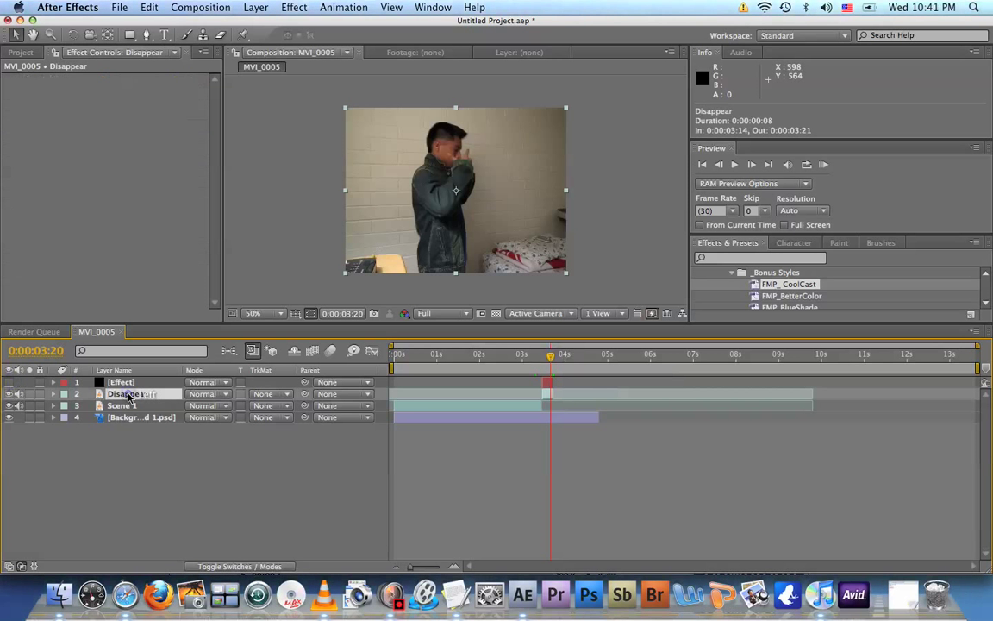
drag(553, 358, 543, 356)
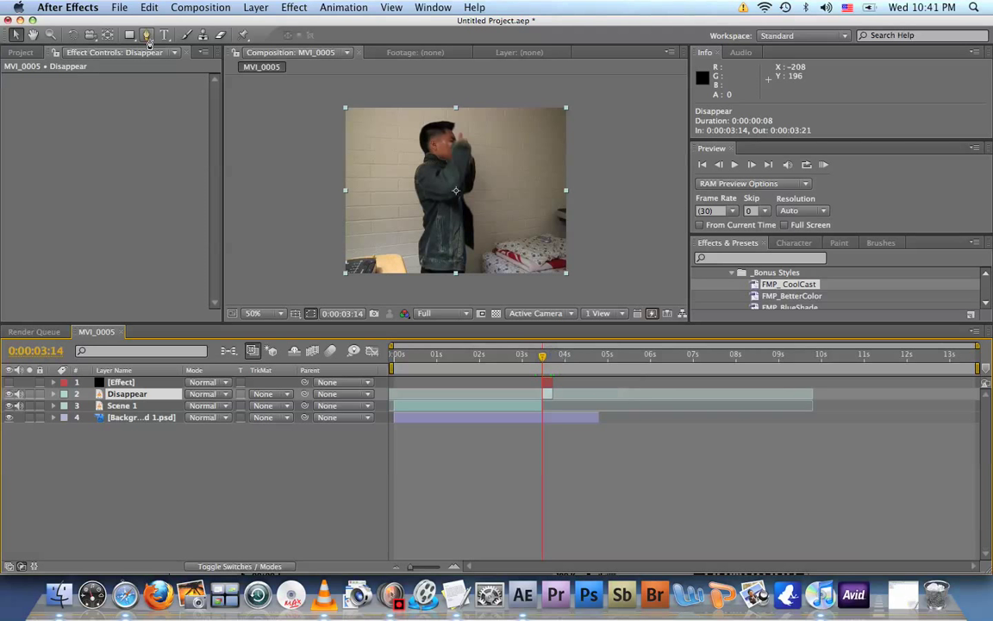
With the Pen tool, trace a mask from the person's feet up the left side and over the head
click(146, 36)
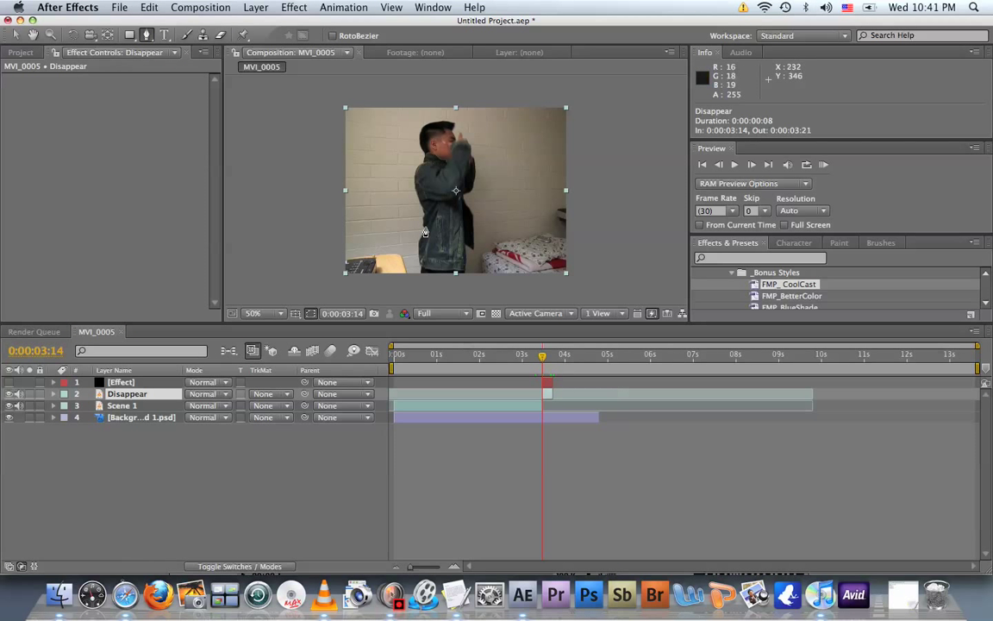
click(413, 273)
click(413, 234)
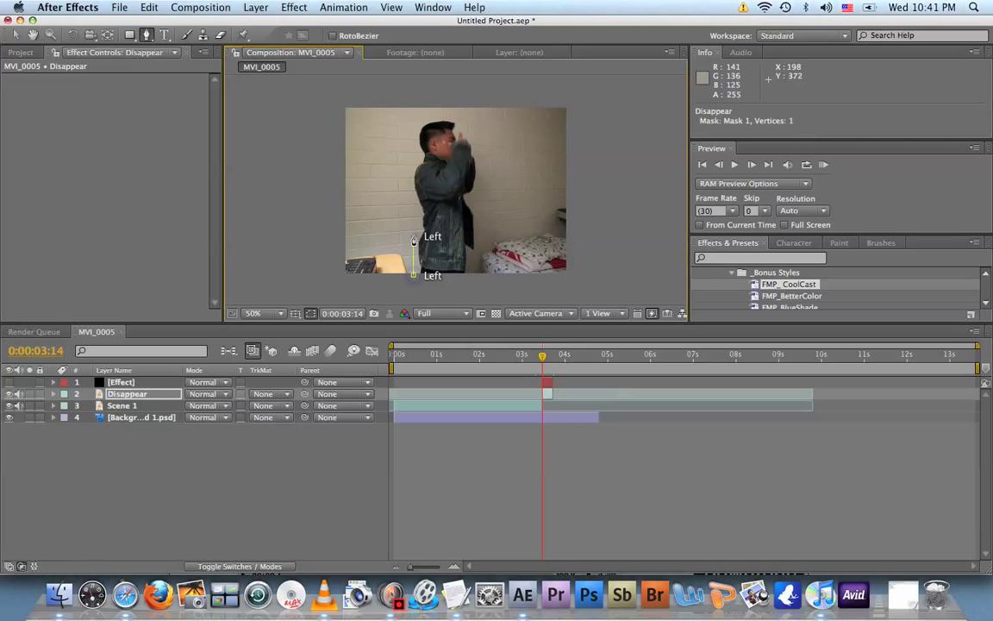
click(405, 190)
click(413, 146)
click(417, 115)
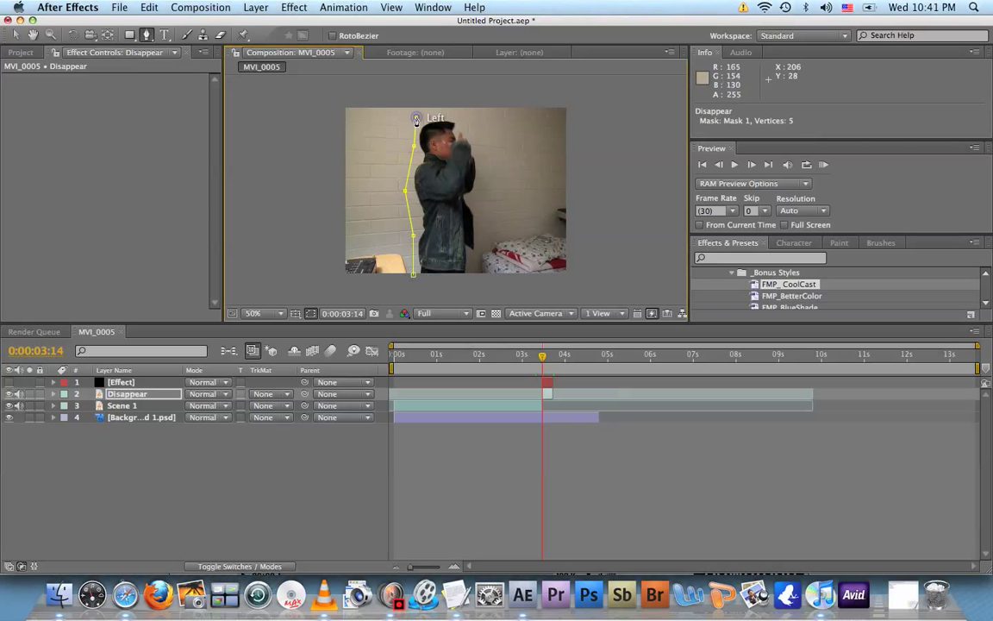
click(458, 112)
Continue the mask down the person's right side and along the bottom, closing it at the start point
click(477, 141)
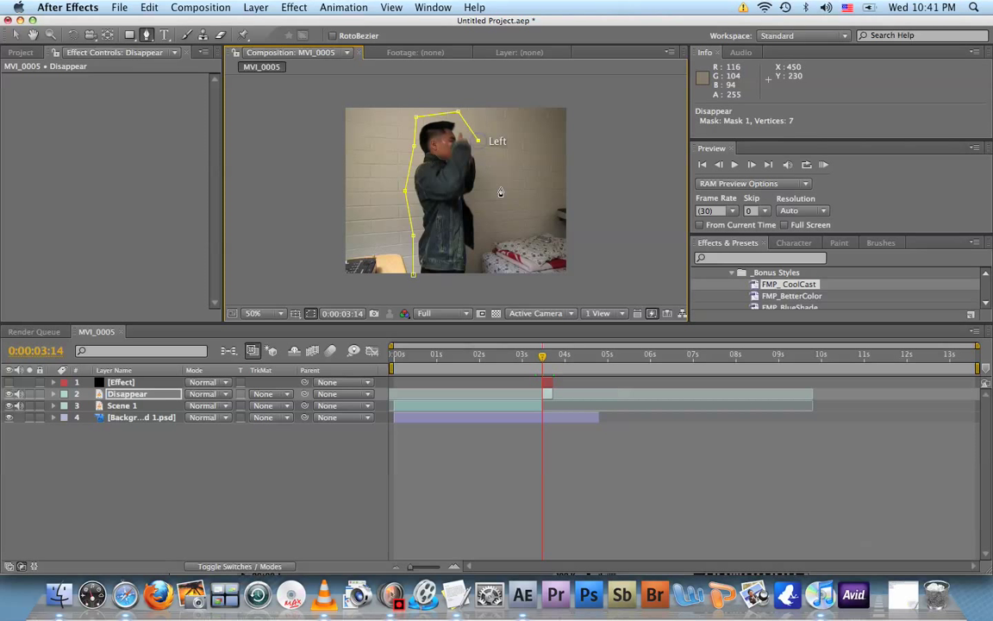
click(488, 187)
click(483, 201)
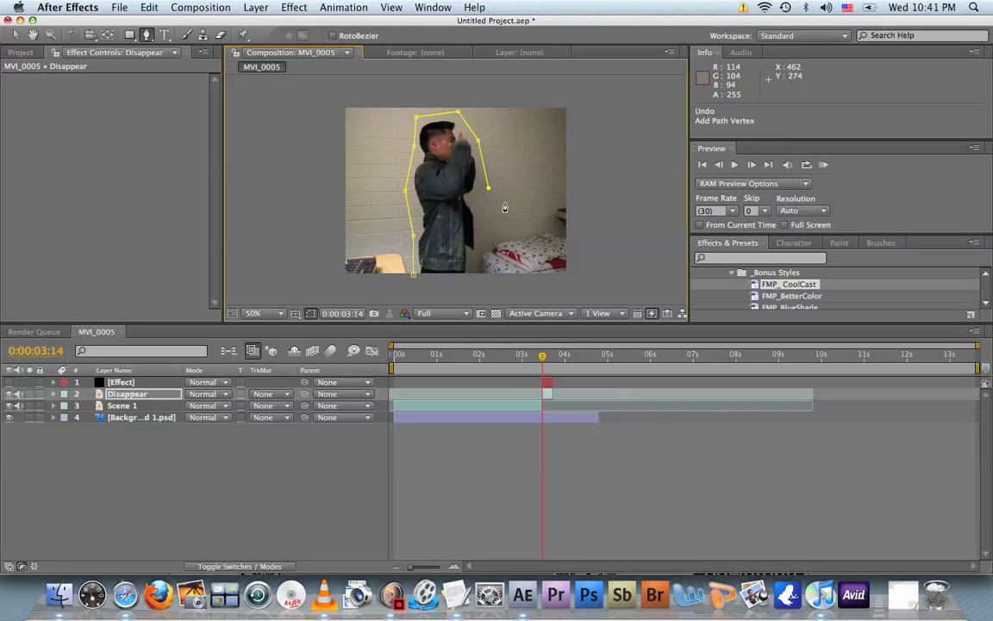
drag(483, 202, 505, 206)
click(506, 233)
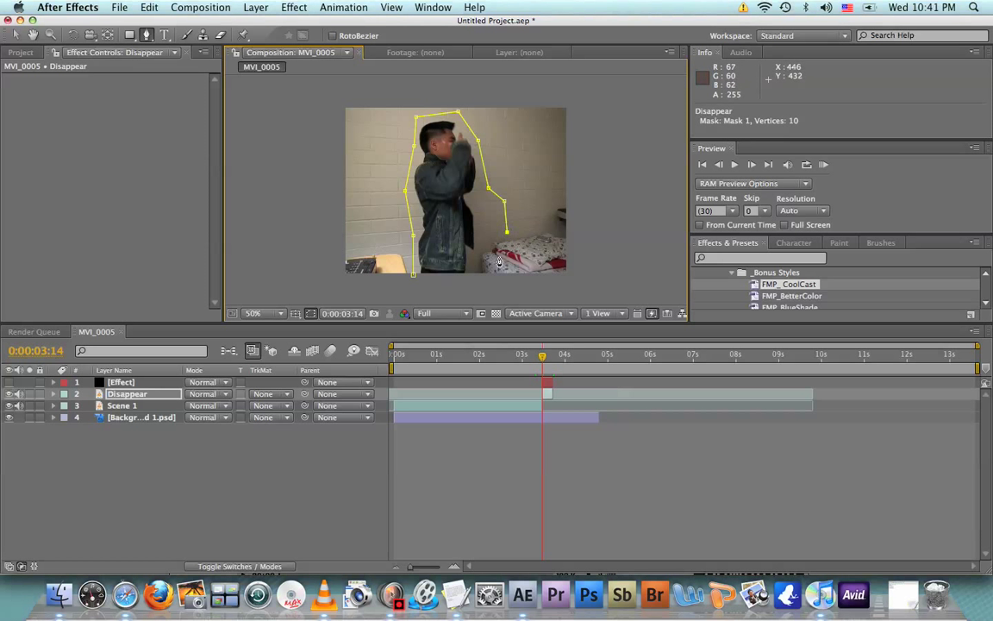
click(500, 256)
click(497, 283)
click(431, 281)
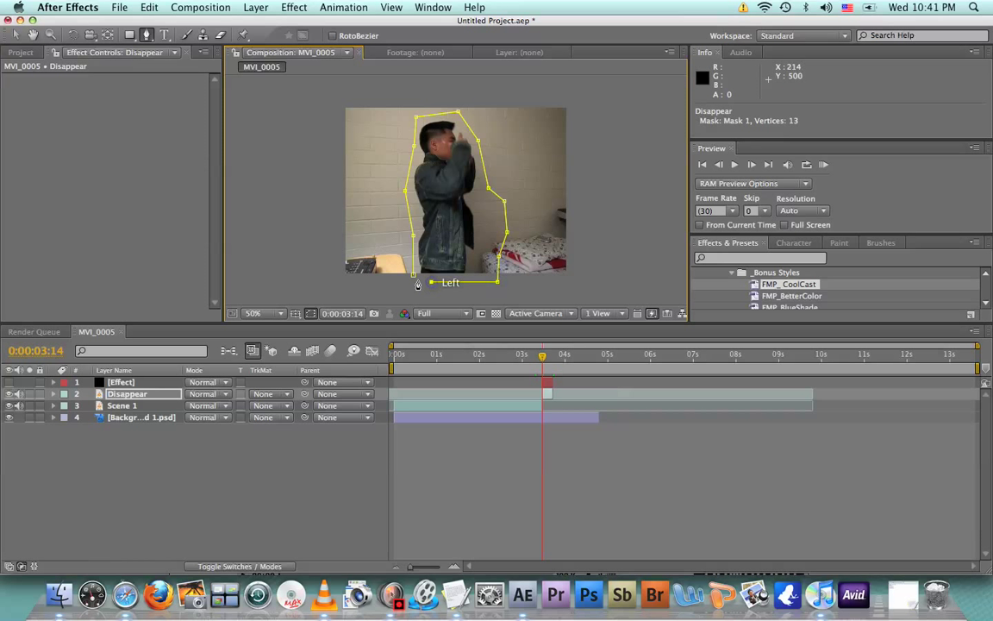
click(414, 275)
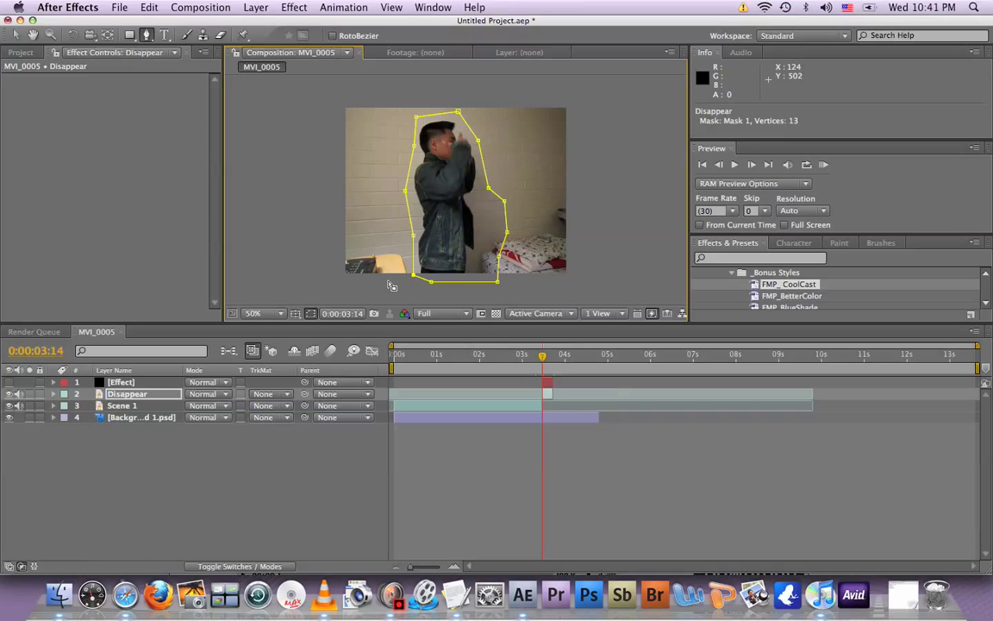
key(Page_Down)
key(Page_Down)
key(Page_Down)
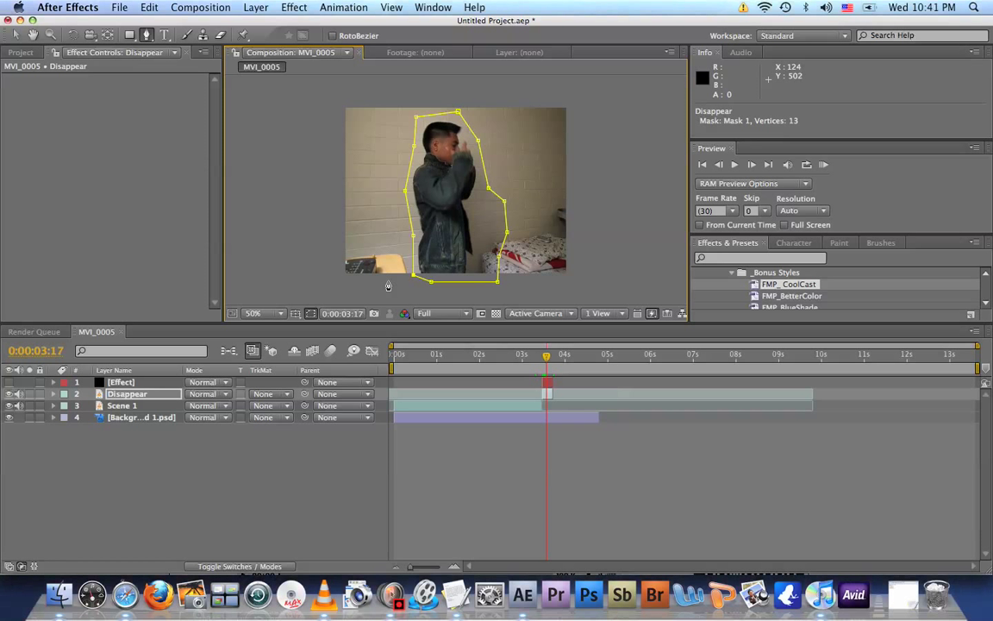
key(Page_Up)
key(Page_Up)
key(Page_Up)
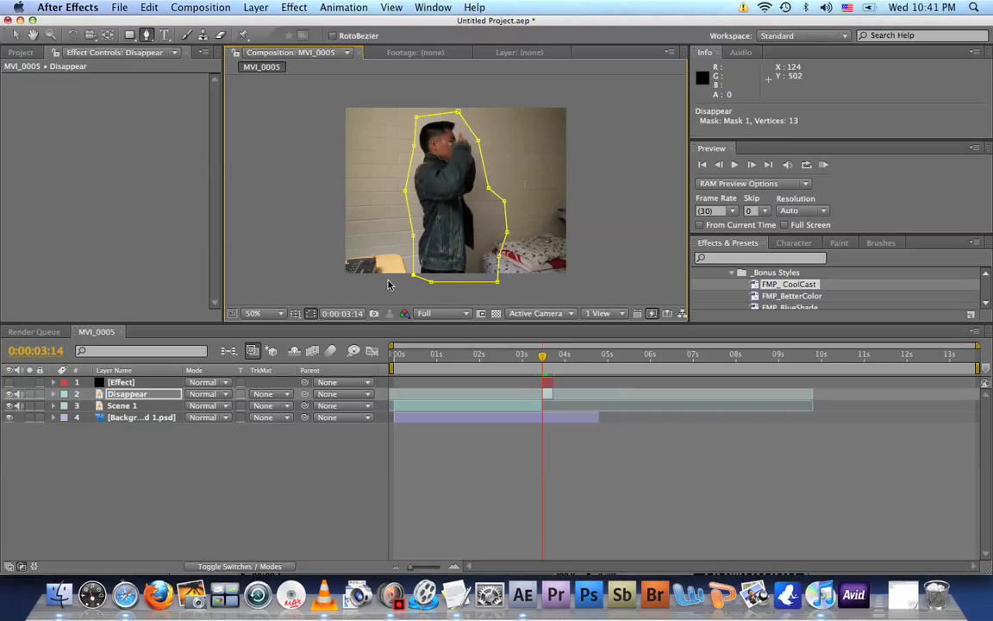
Set a Mask Path keyframe on the Disappear layer at 0:00:03:14
click(129, 396)
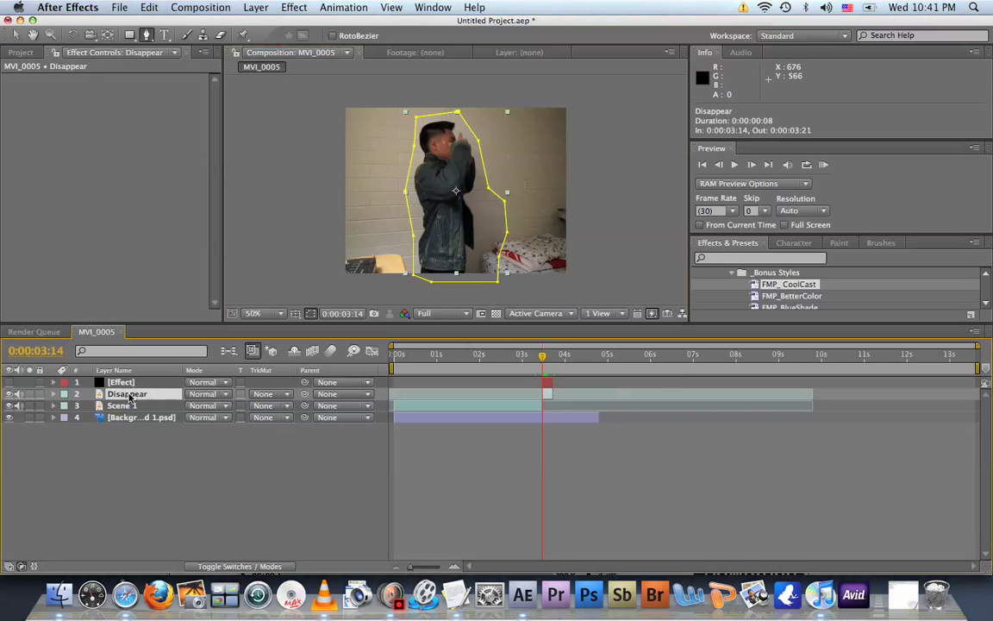
key(m)
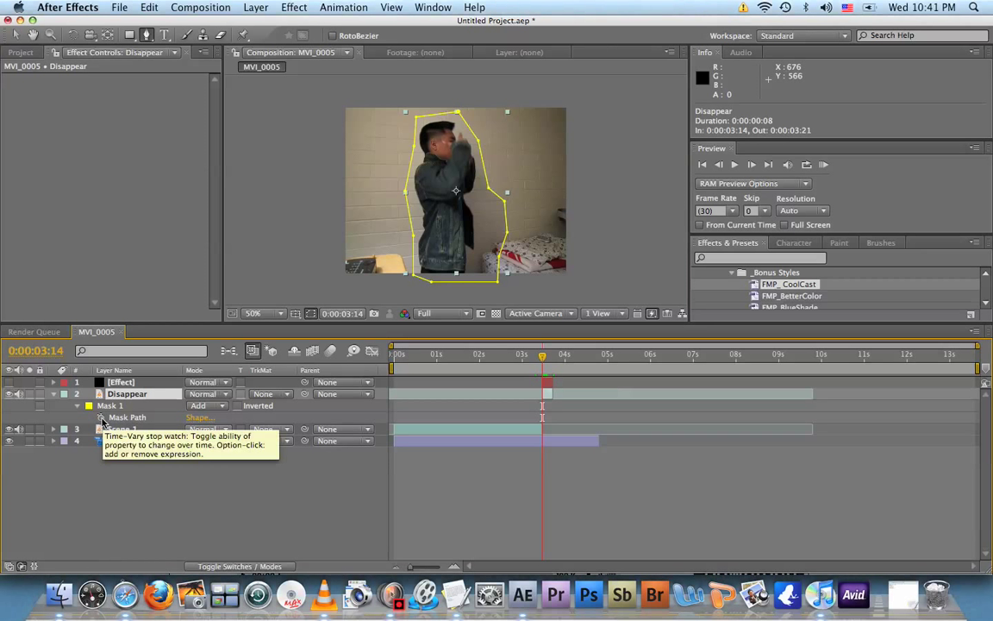
click(101, 417)
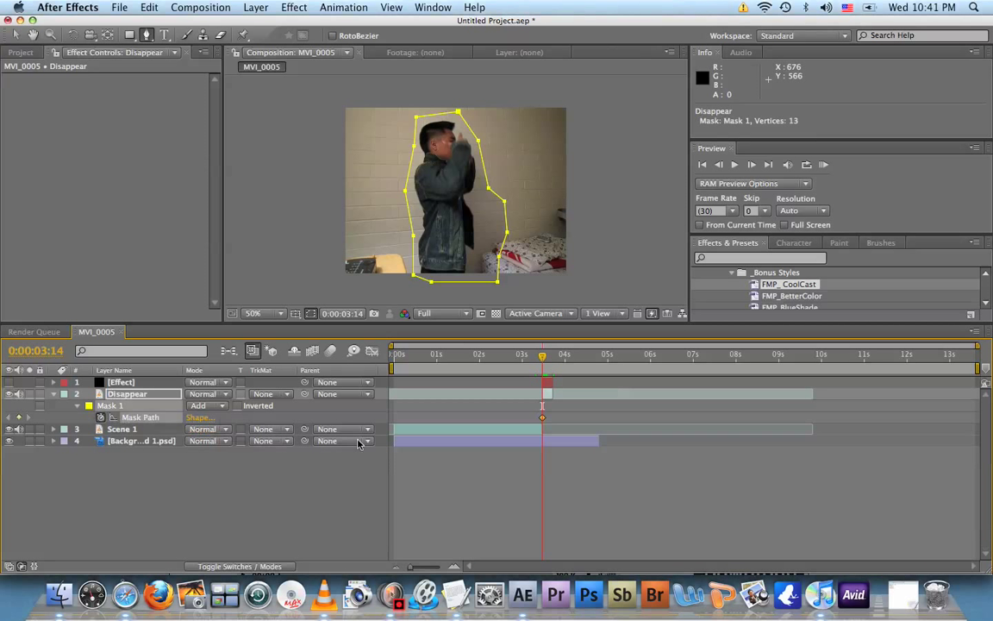
Step ahead a few frames and reshape the mask vertices to keep following the person
key(Page_Down)
key(Page_Down)
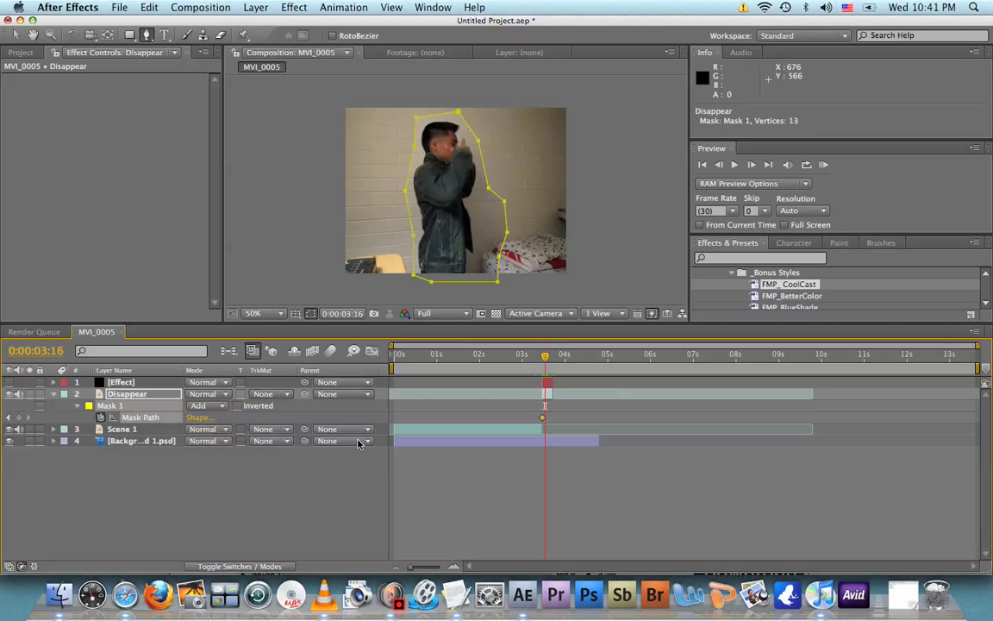
key(Page_Down)
key(Page_Down)
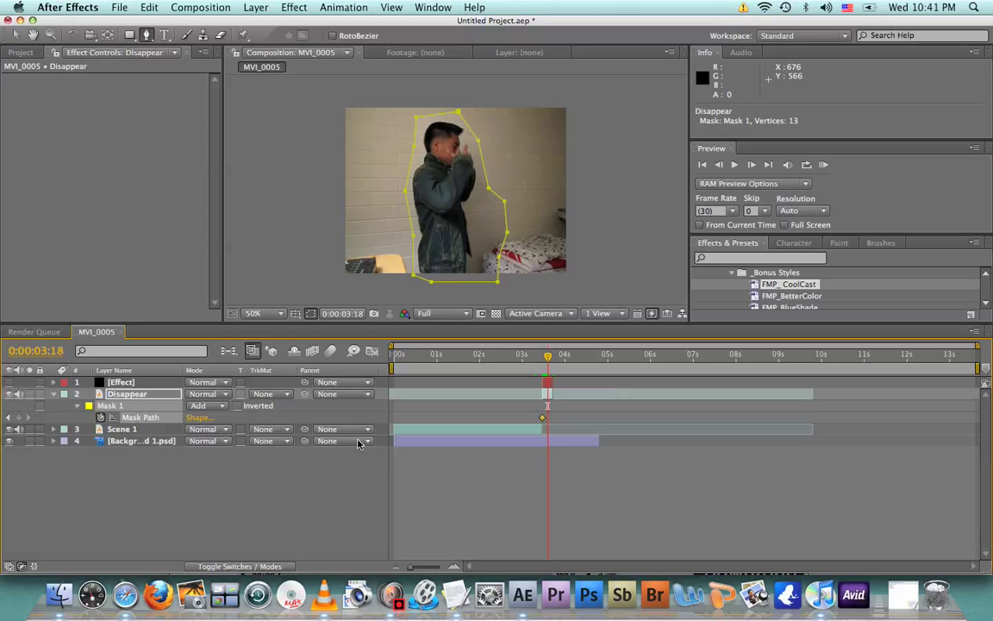
key(Page_Down)
key(Page_Down)
key(Page_Down)
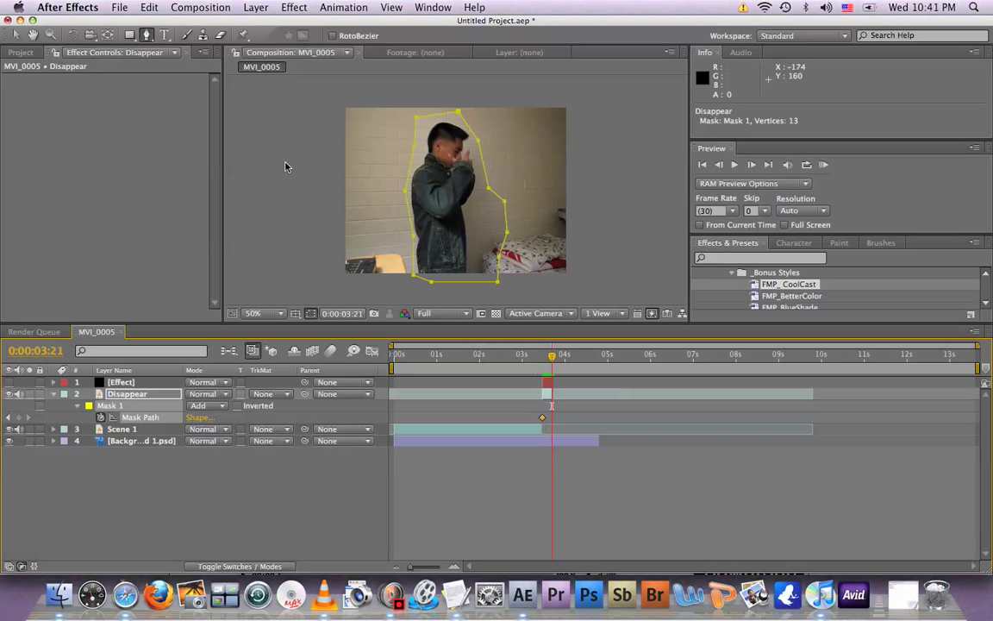
click(16, 36)
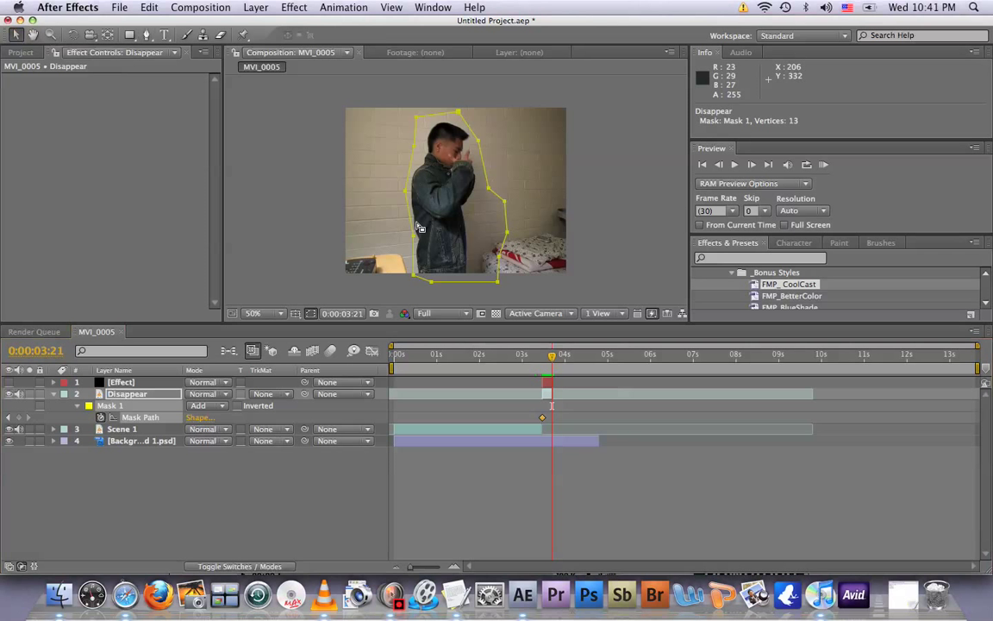
double_click(417, 241)
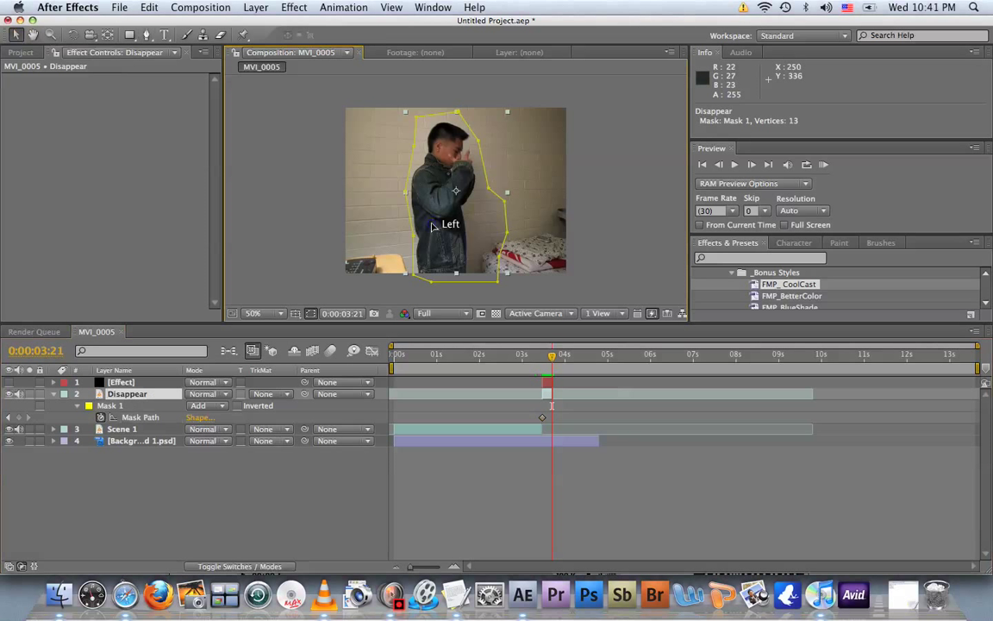
mouse_move(415, 243)
mouse_down()
mouse_move(407, 228)
mouse_move(404, 237)
mouse_up()
drag(405, 195, 397, 190)
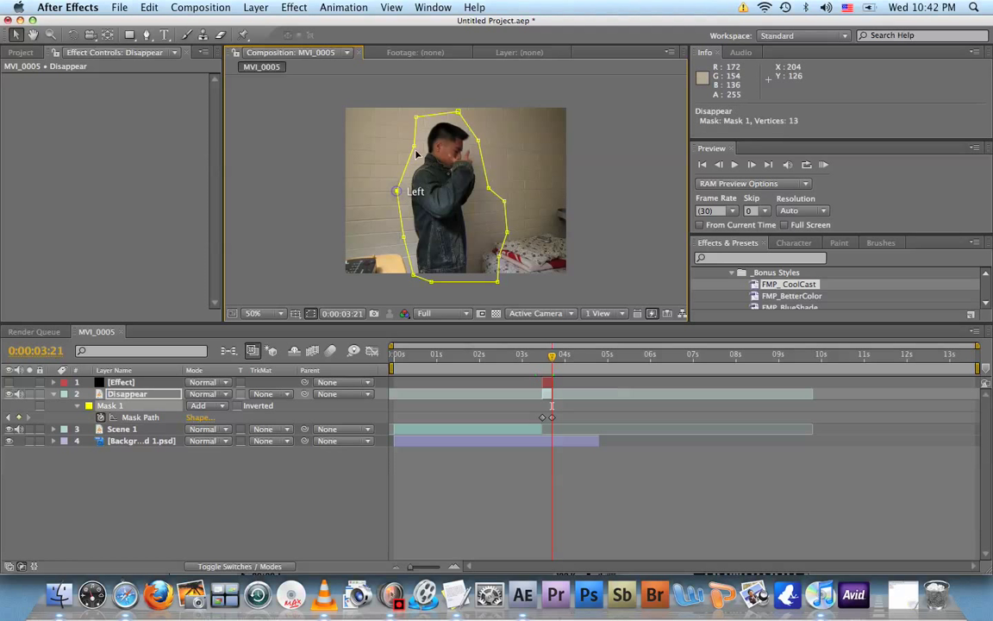
drag(420, 121, 424, 120)
drag(477, 140, 489, 138)
Review the masked frames through 0:00:03:21 with the mask outline shown on the person
key(Page_Down)
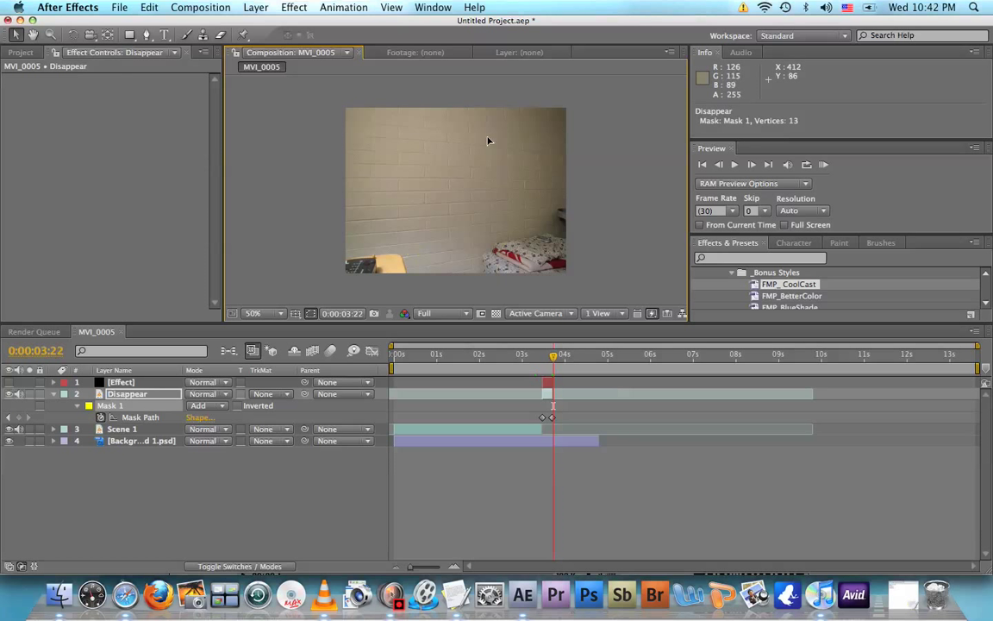
key(Page_Up)
key(Page_Up)
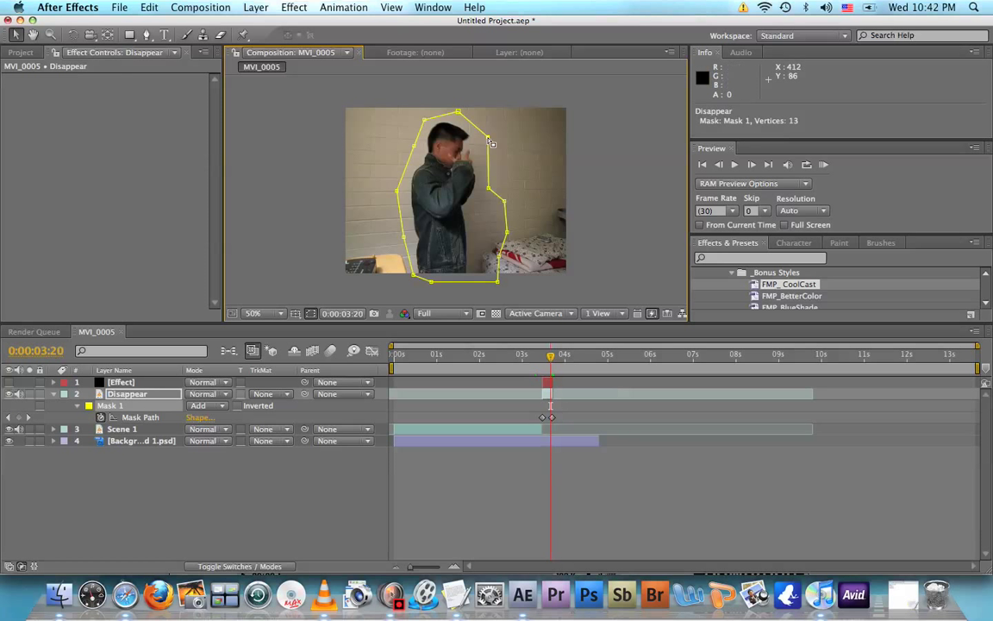
key(Page_Up)
key(Page_Up)
key(Page_Up)
key(Page_Up)
key(Page_Up)
key(Page_Up)
key(Page_Up)
key(Page_Up)
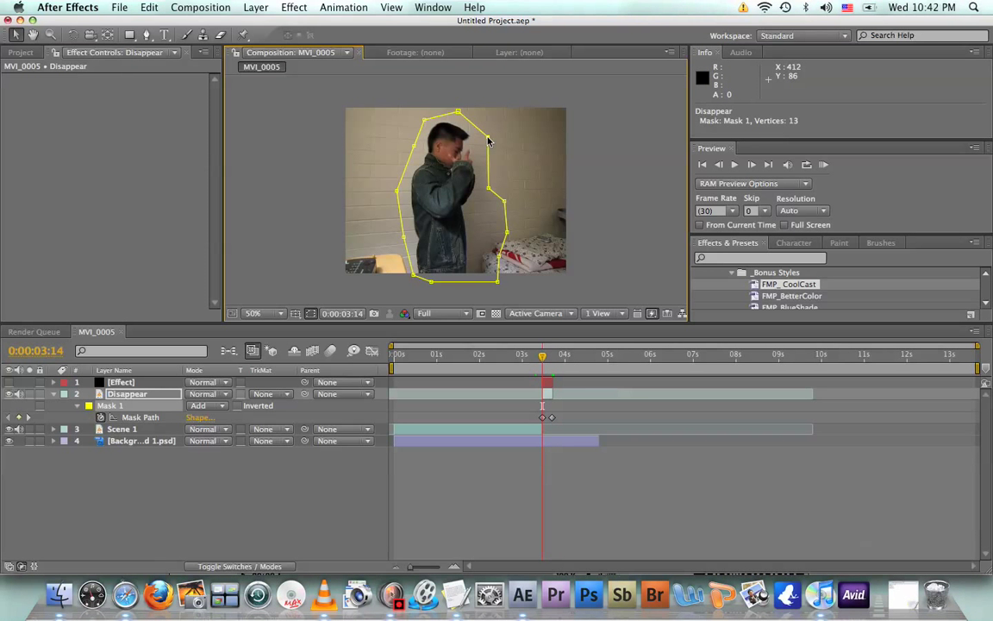
key(super+Down)
key(Page_Down)
key(Page_Down)
key(Page_Down)
key(Page_Down)
key(Page_Down)
key(Page_Down)
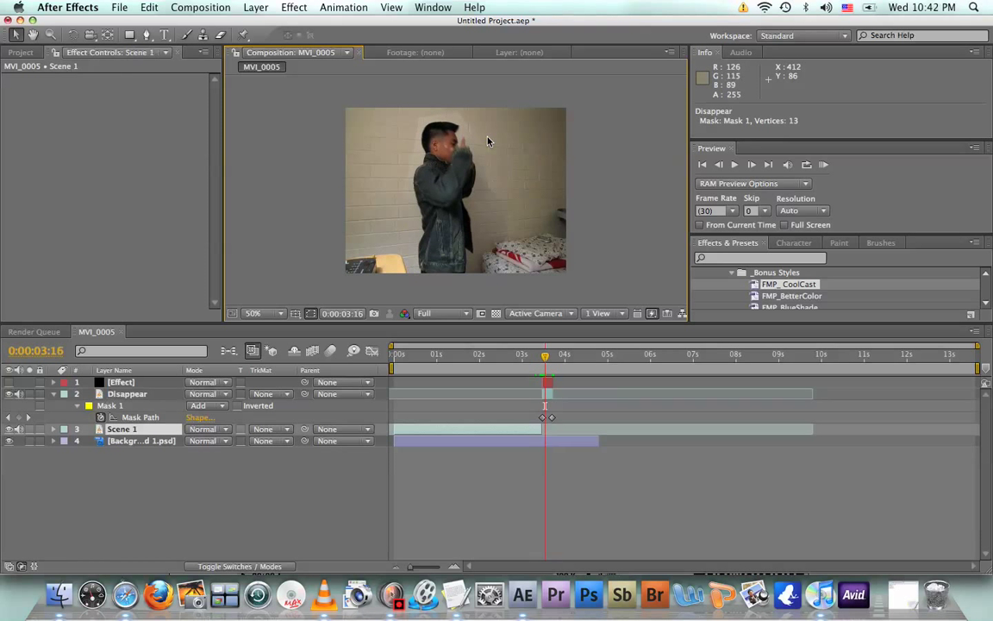
key(Page_Down)
key(Page_Down)
key(Page_Down)
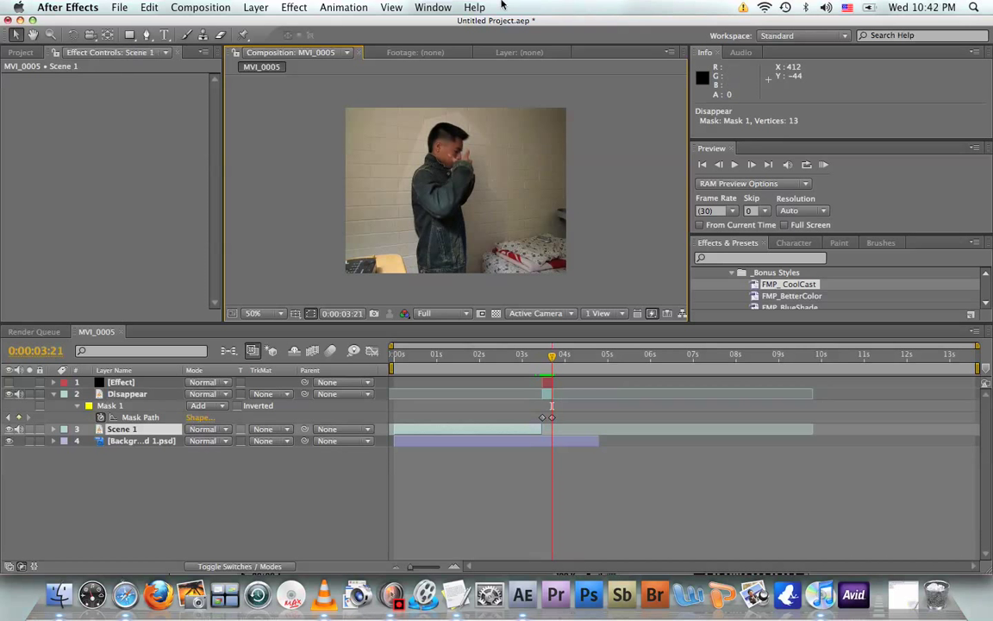
key(super+Down)
key(super+shift+a)
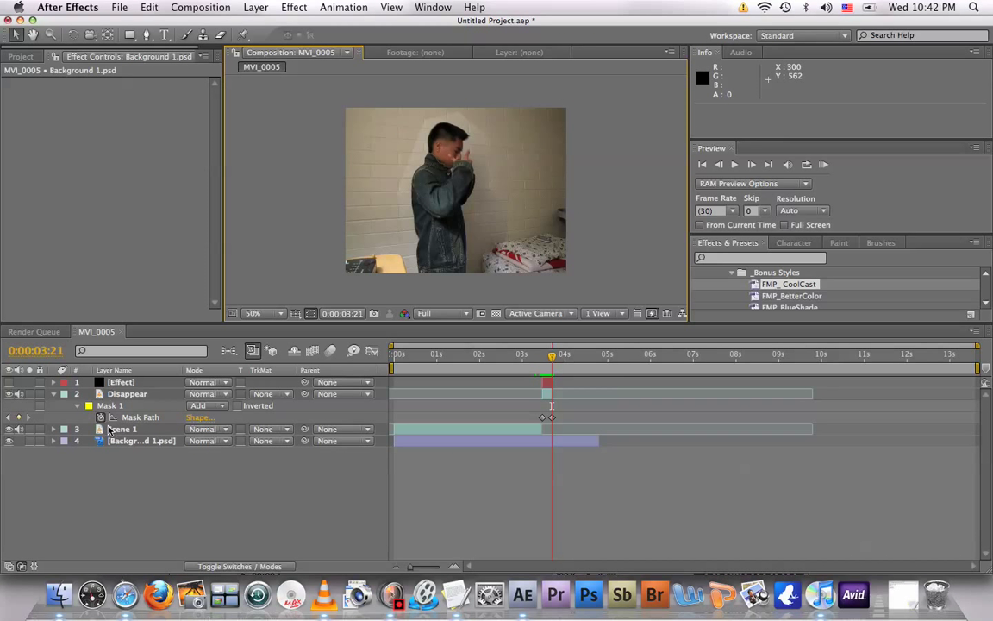
click(112, 417)
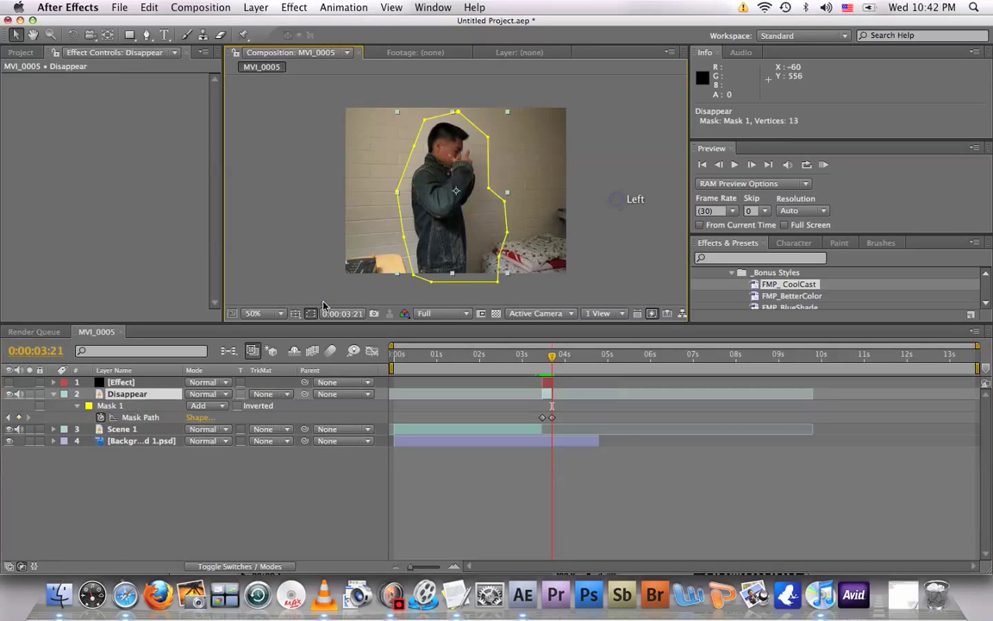
Give Mask 1 a 15-pixel feather and preview frames 0:00:03:13 to 0:00:03:17
click(632, 199)
click(109, 406)
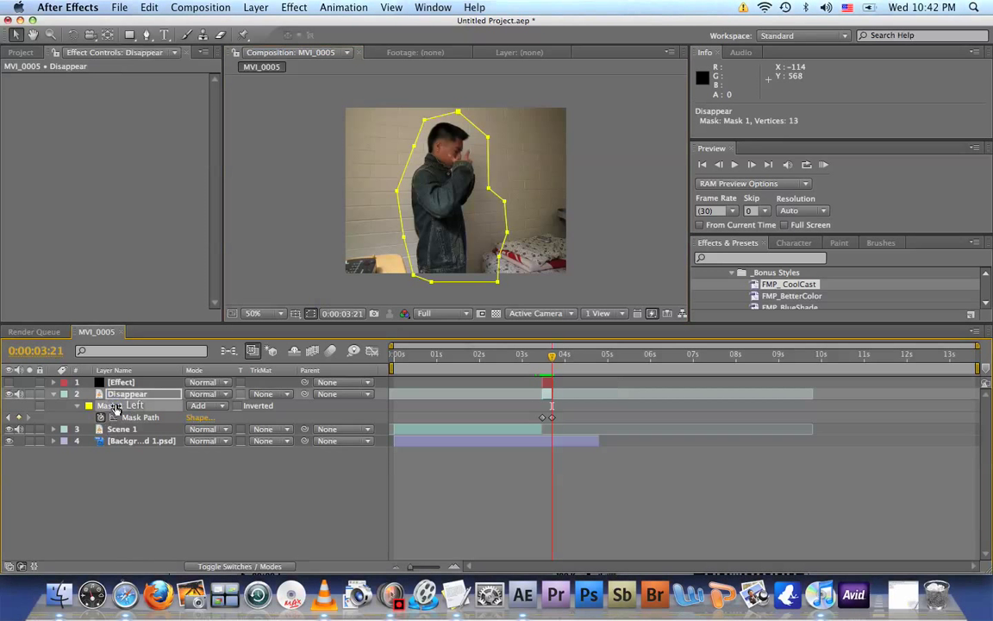
key(f)
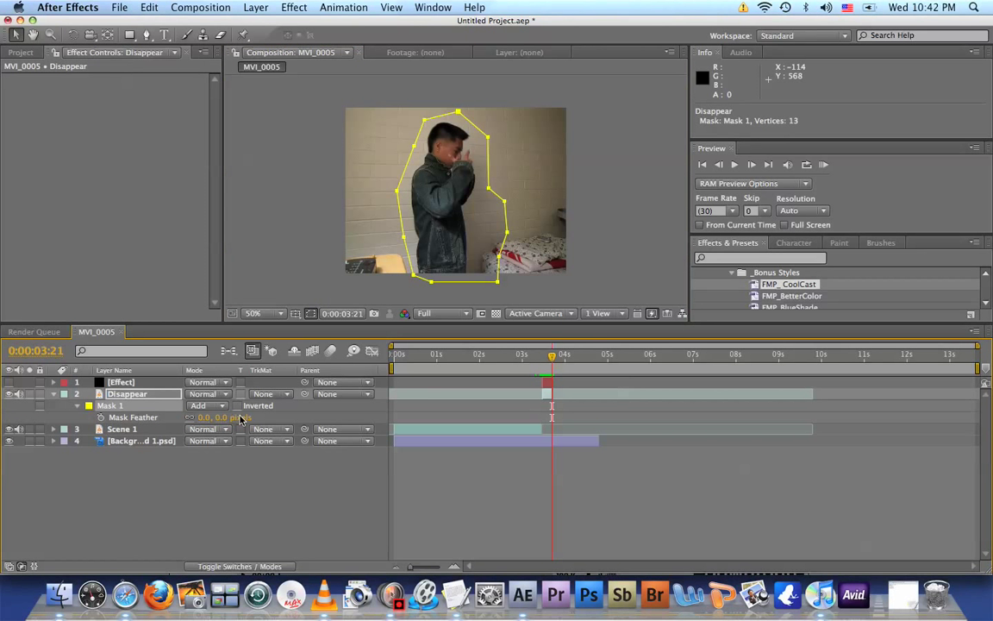
text(15)
click(229, 539)
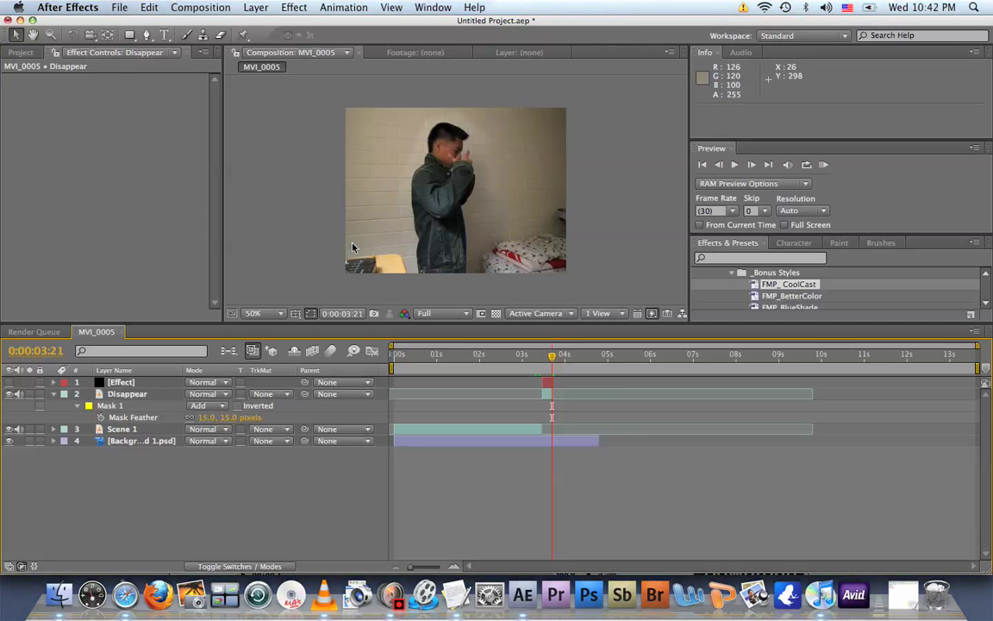
click(549, 357)
drag(550, 357, 541, 358)
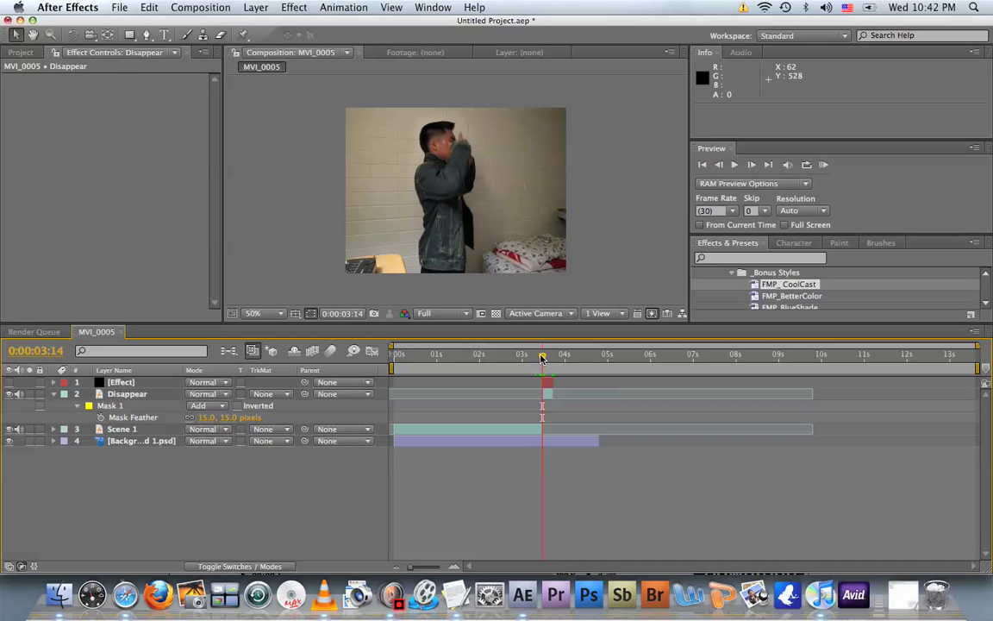
drag(541, 358, 543, 358)
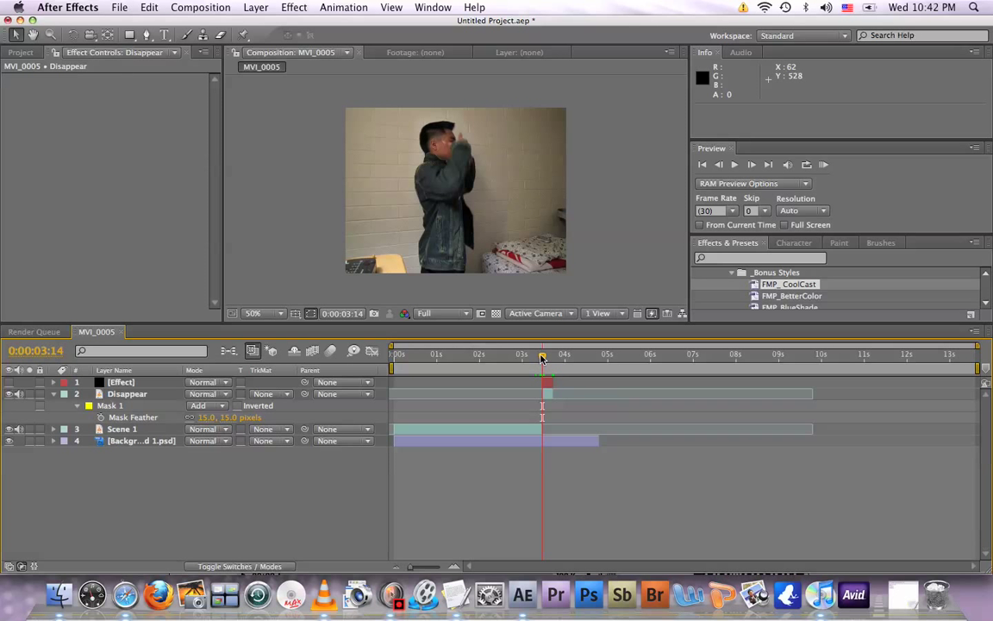
drag(542, 358, 544, 358)
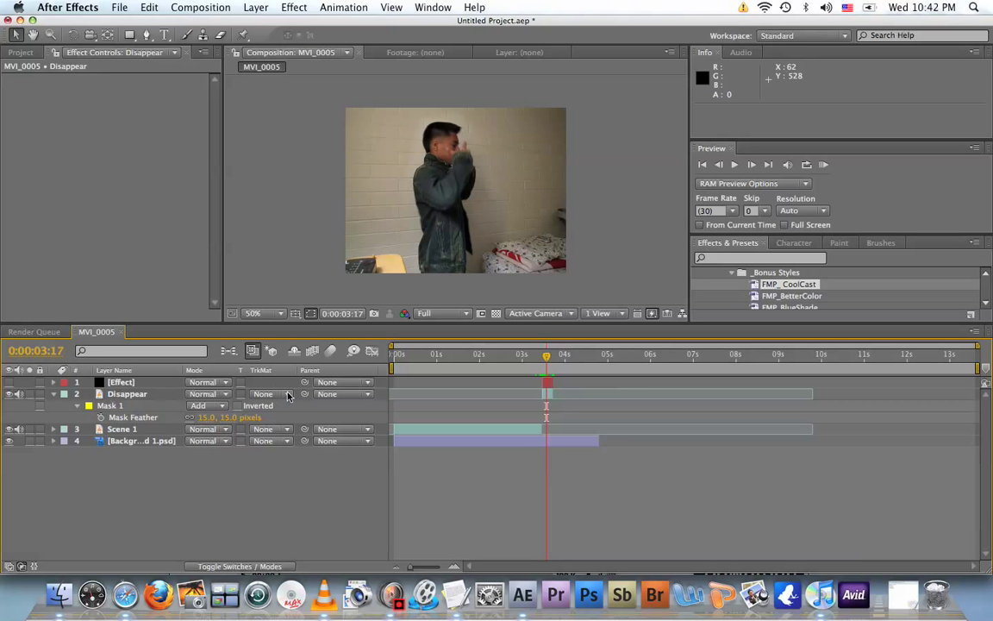
click(138, 394)
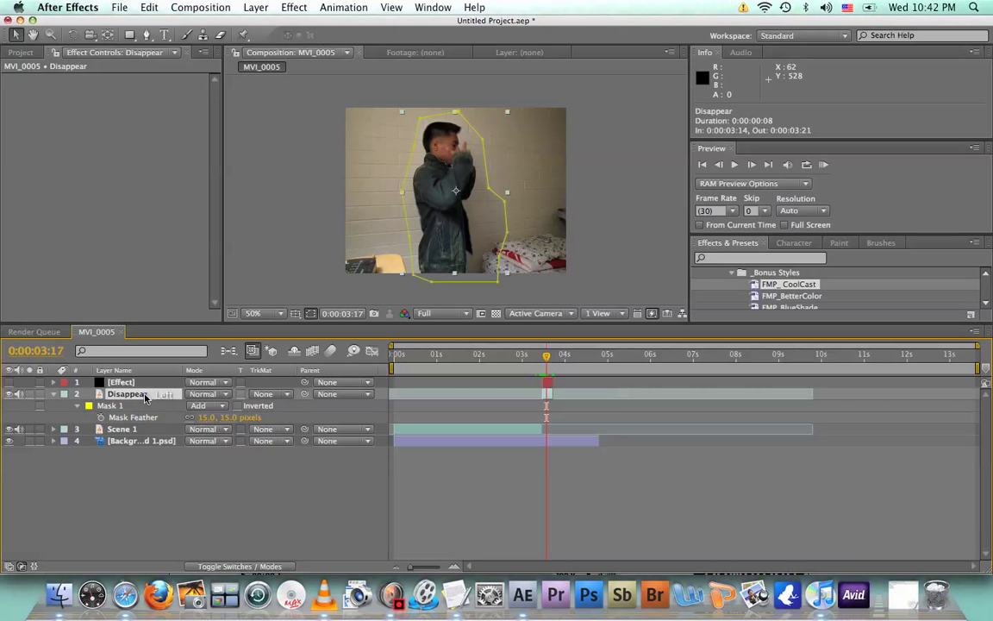
click(280, 397)
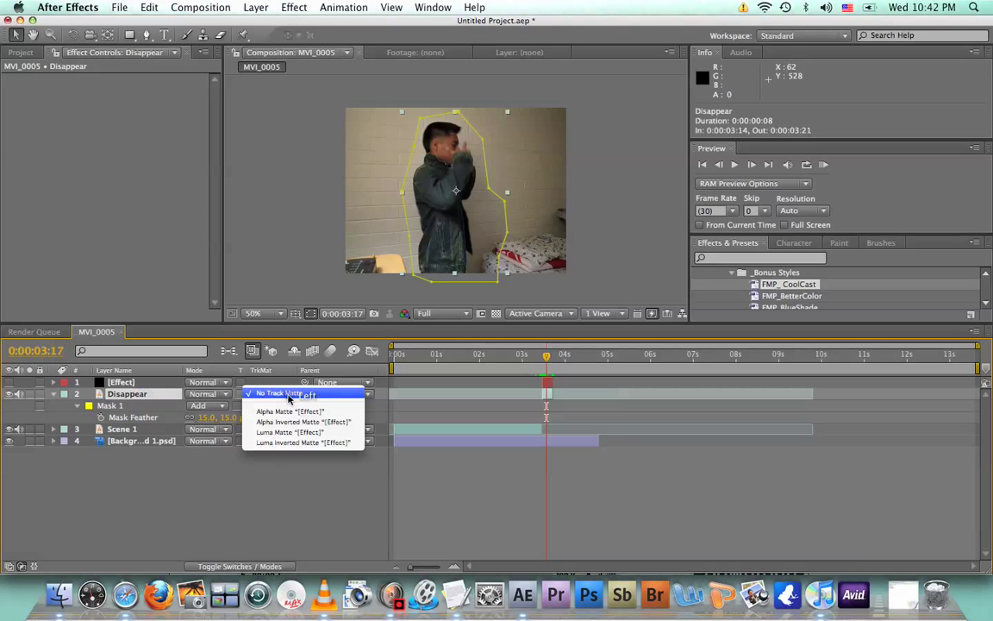
click(286, 442)
click(636, 160)
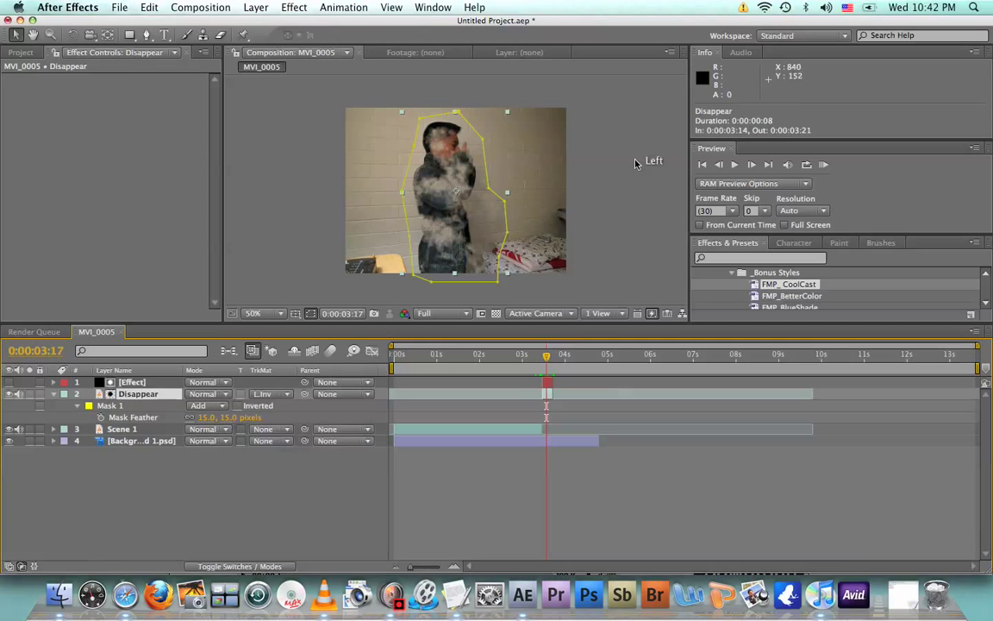
click(546, 356)
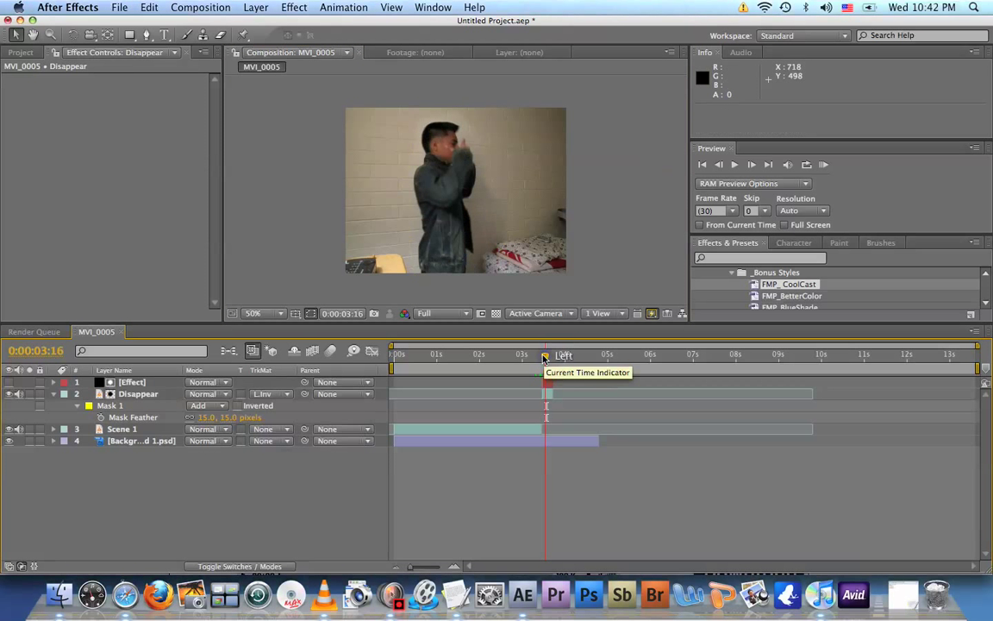
drag(547, 356, 586, 360)
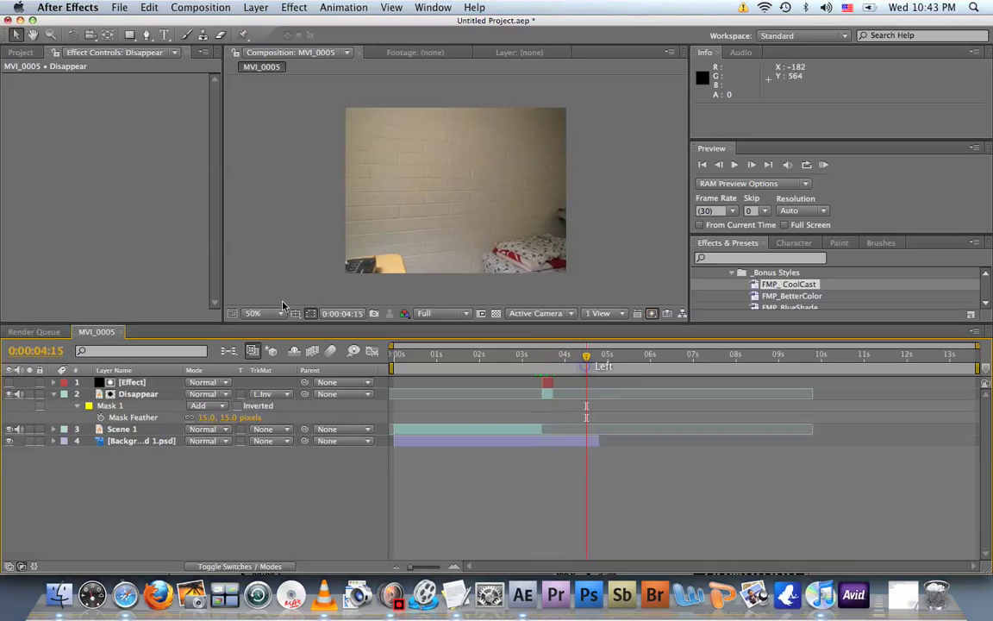
Drag MVI_0009.MOV from the Project panel to the top of the timeline and find an empty-bathroom frame
click(103, 127)
click(24, 52)
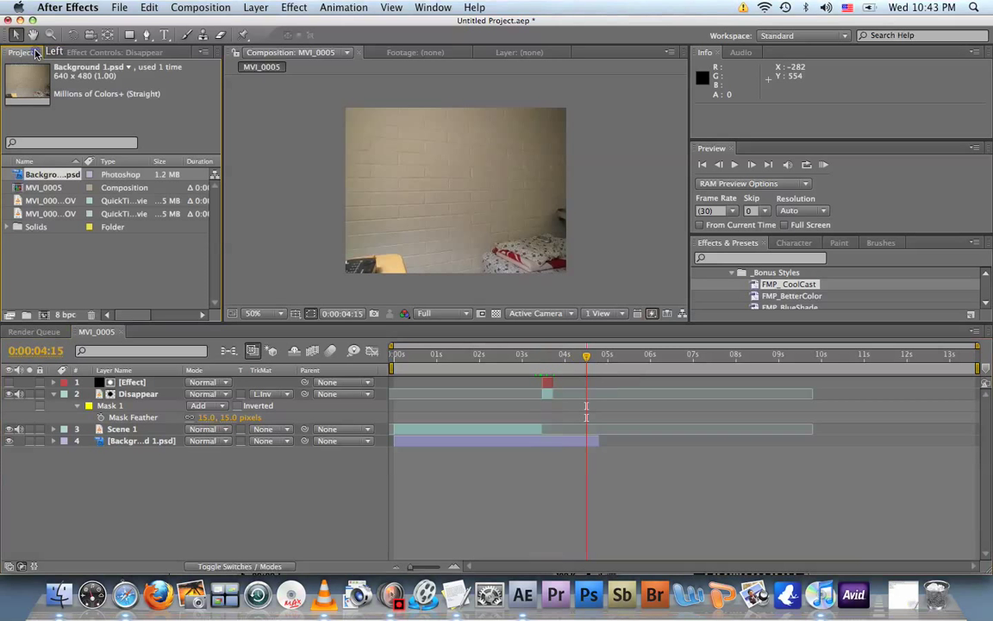
click(45, 212)
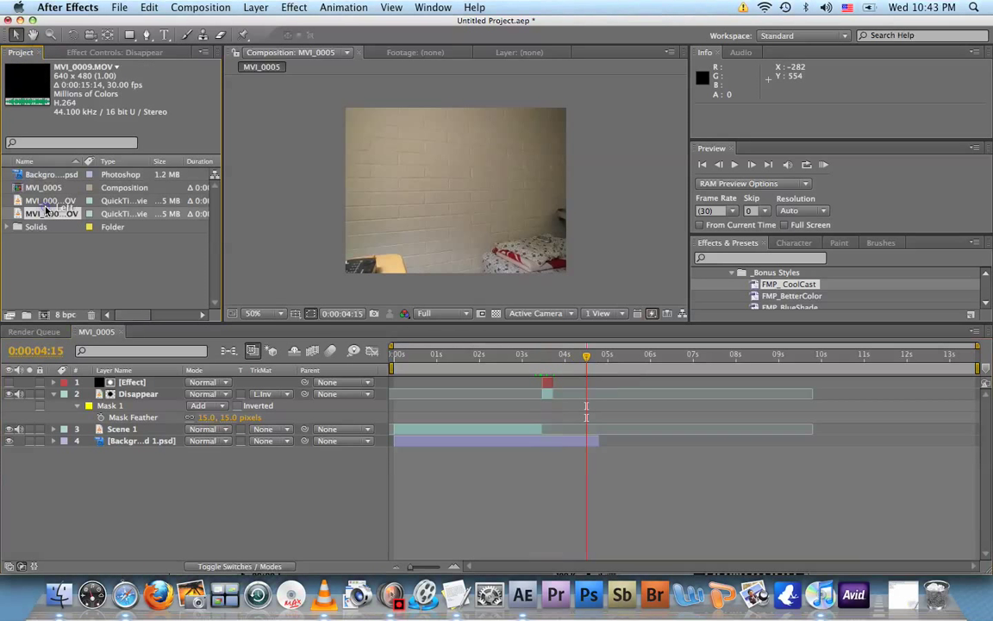
drag(195, 377, 155, 384)
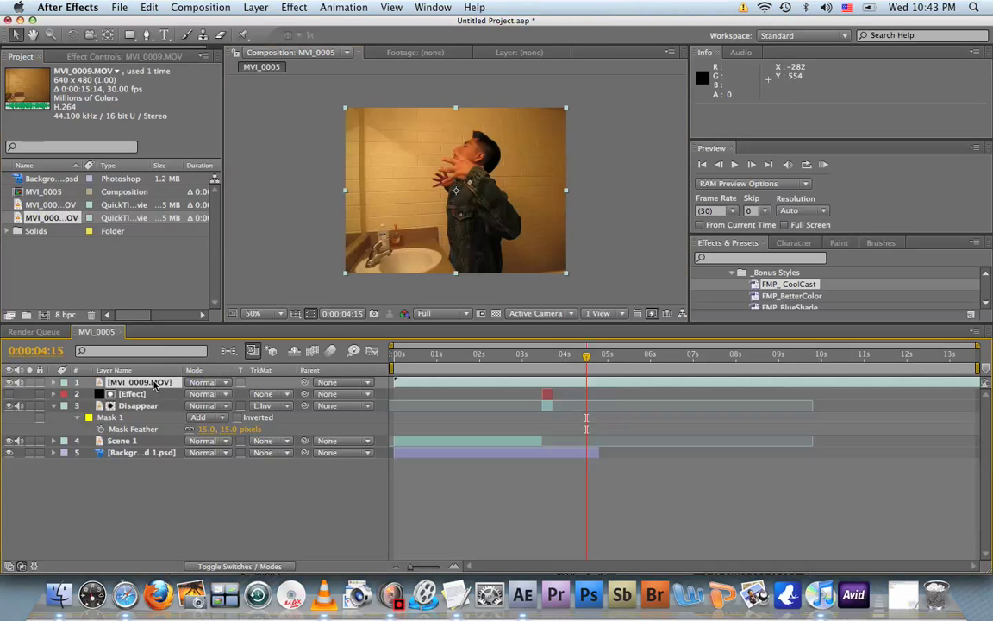
drag(585, 358, 403, 356)
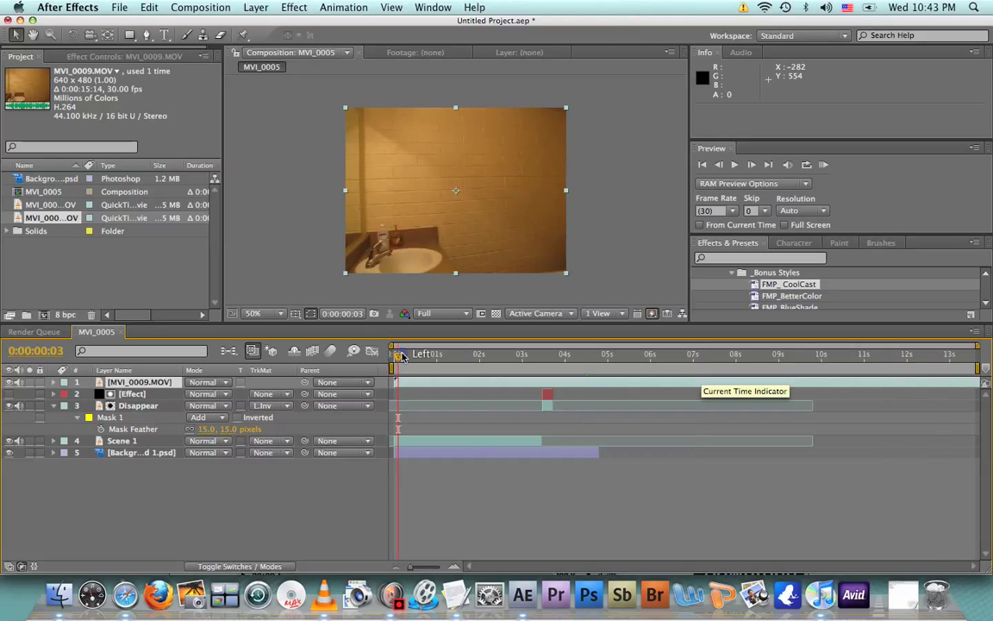
Save the current empty-bathroom frame as Photoshop layers named BG 2.psd on the Desktop
click(180, 7)
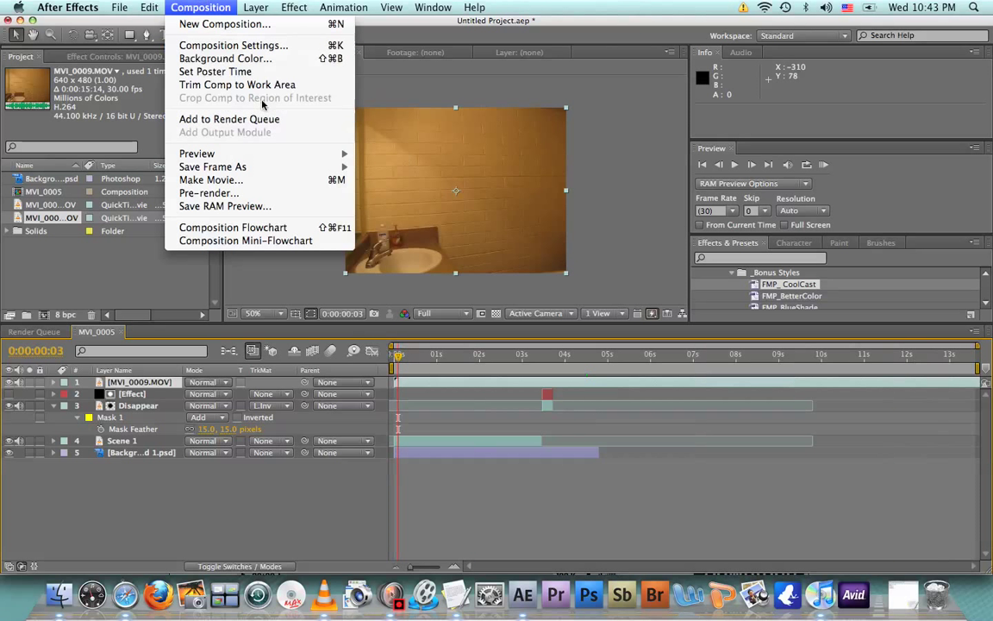
mouse_move(347, 166)
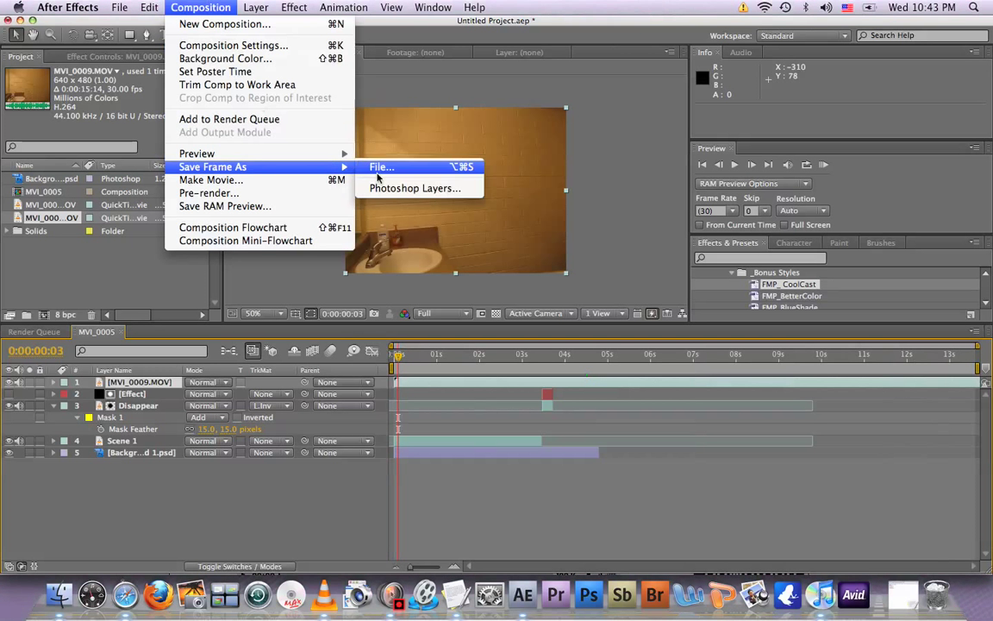
click(379, 186)
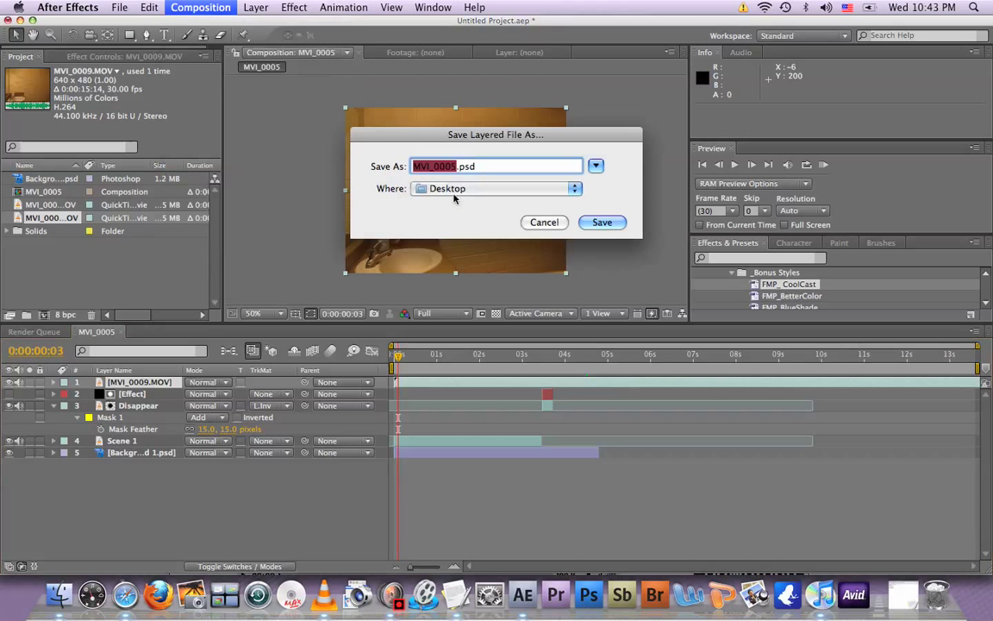
text(G)
key(BackSpace)
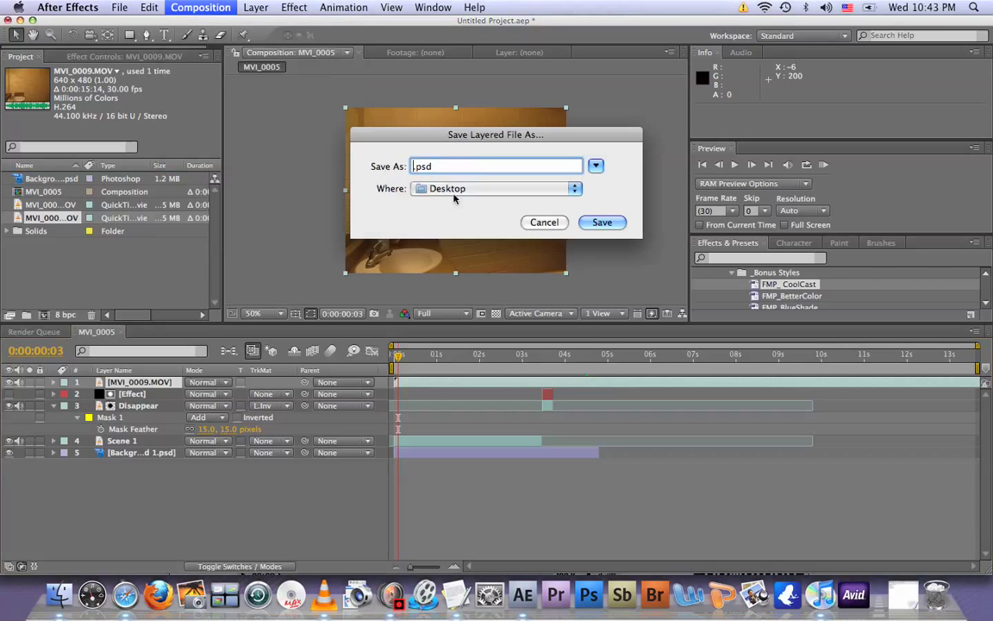
text(BG 2)
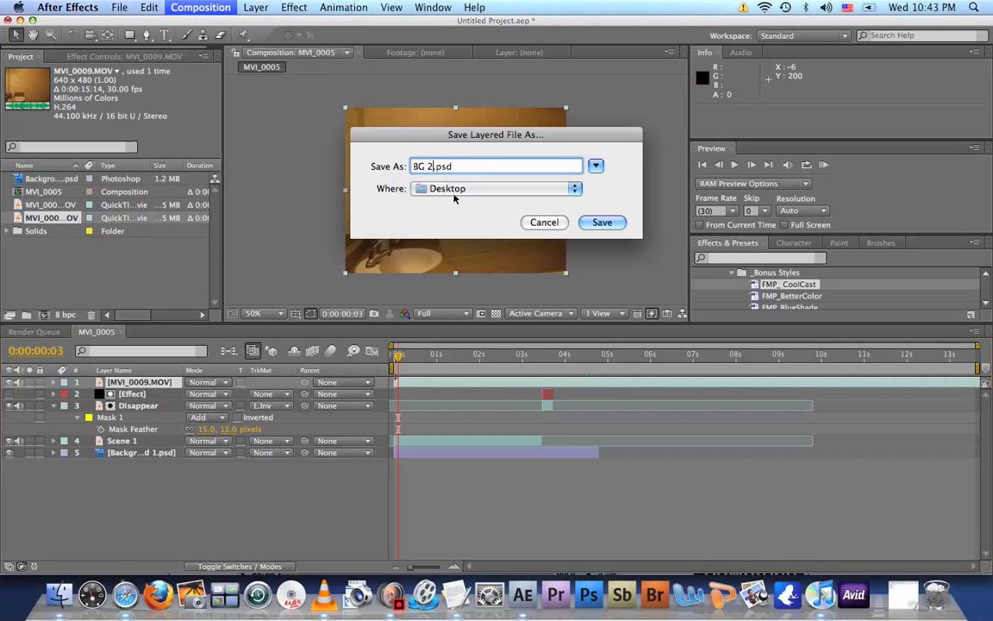
key(Return)
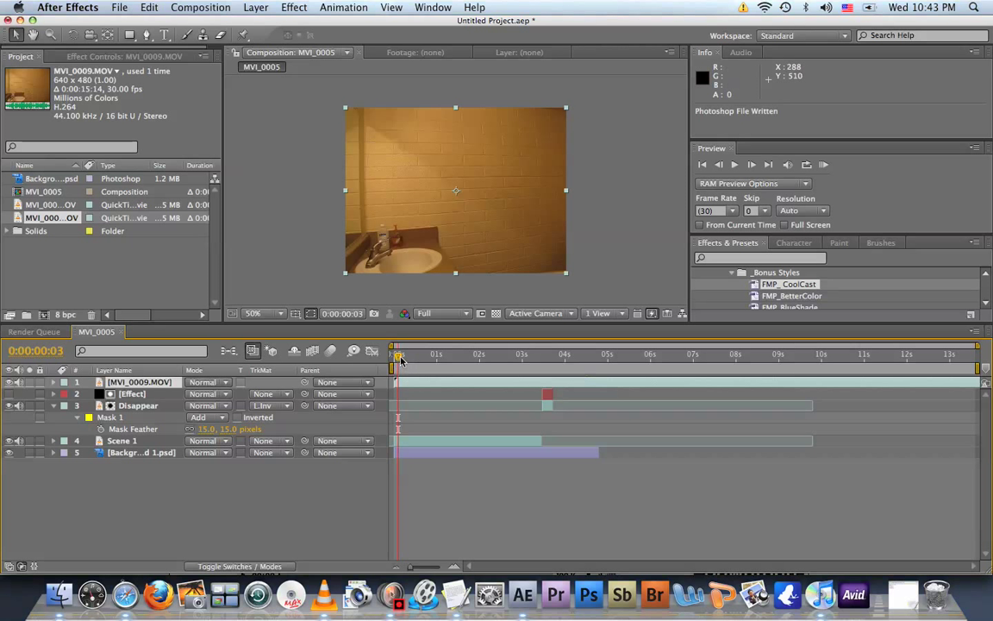
Import BG 2.psd as merged footage and place it as layer 2, below MVI_0009.MOV
right_click(95, 262)
mouse_move(143, 305)
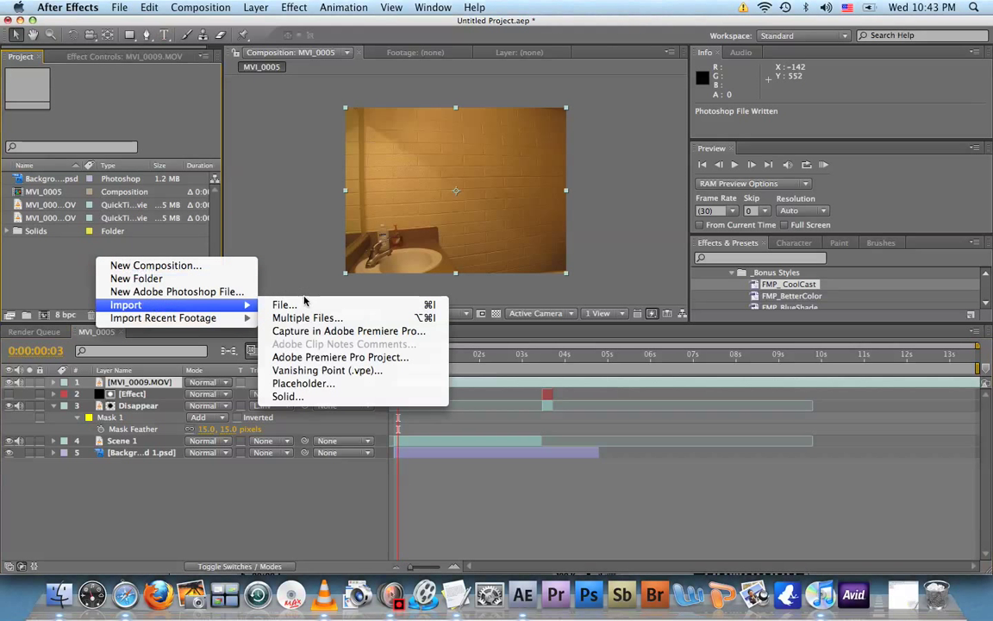
click(304, 303)
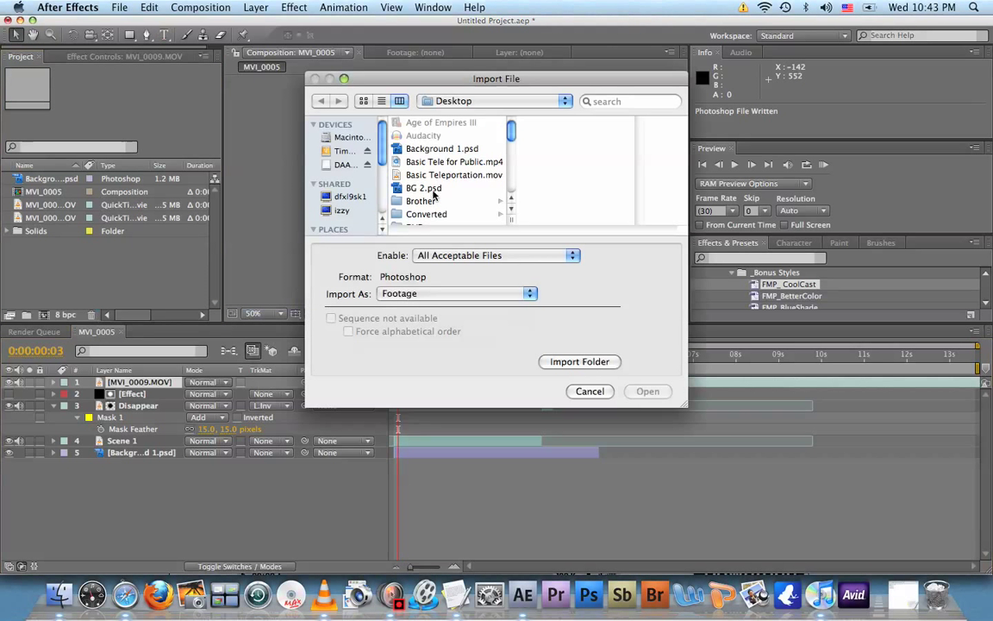
click(433, 191)
key(Return)
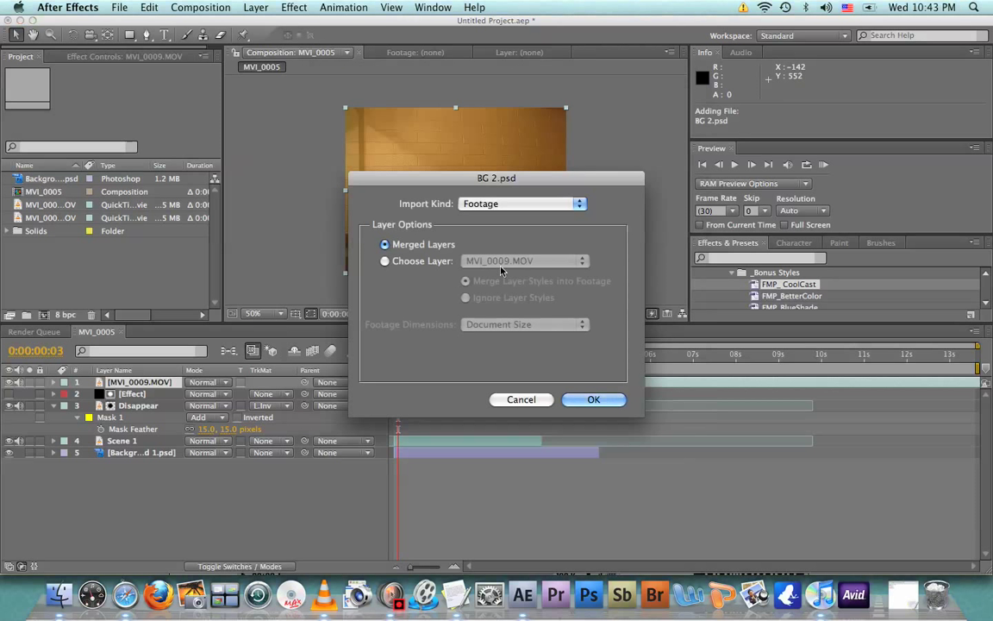
click(616, 400)
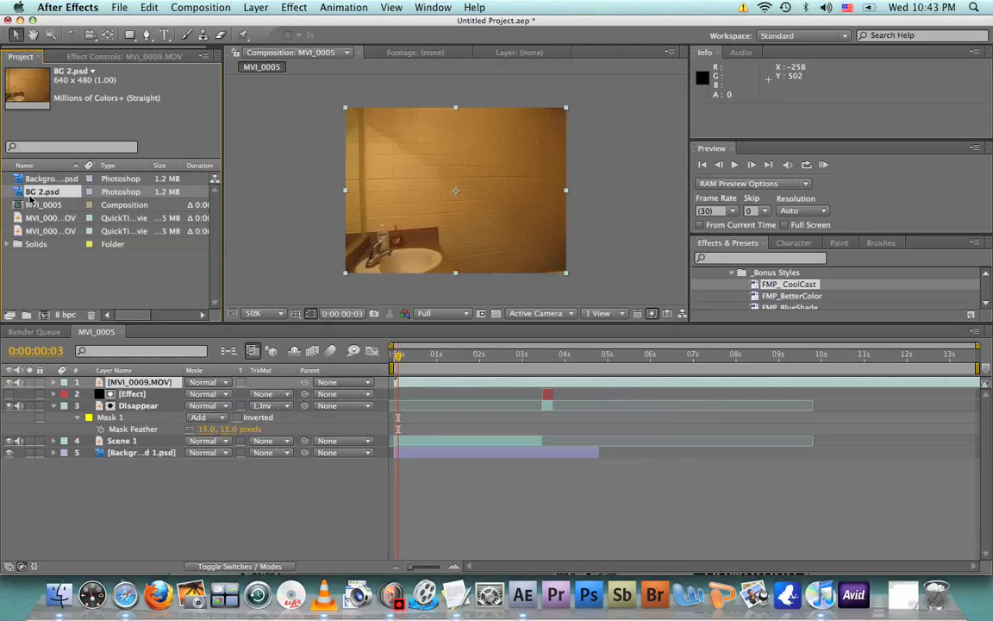
drag(31, 195, 164, 388)
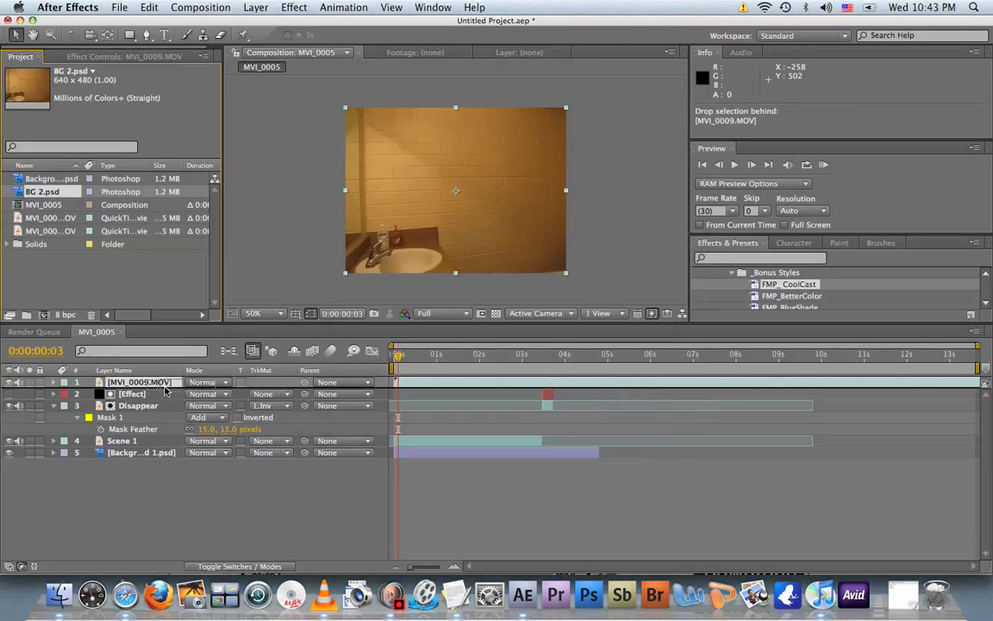
drag(165, 390, 166, 389)
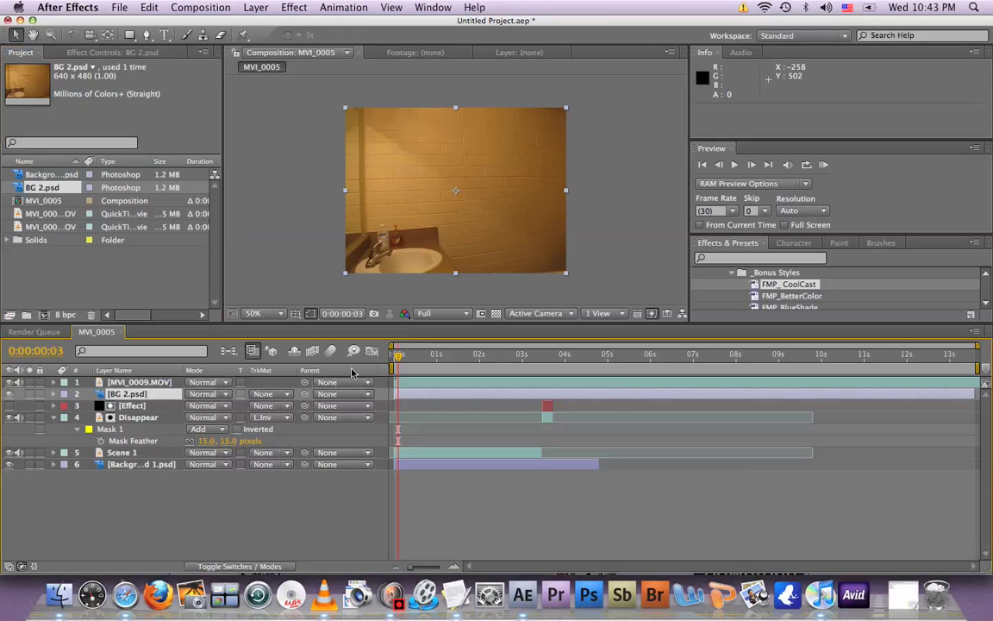
Slide BG 2.psd to start around 0:00:04:24, where the person has vanished
drag(398, 358, 642, 397)
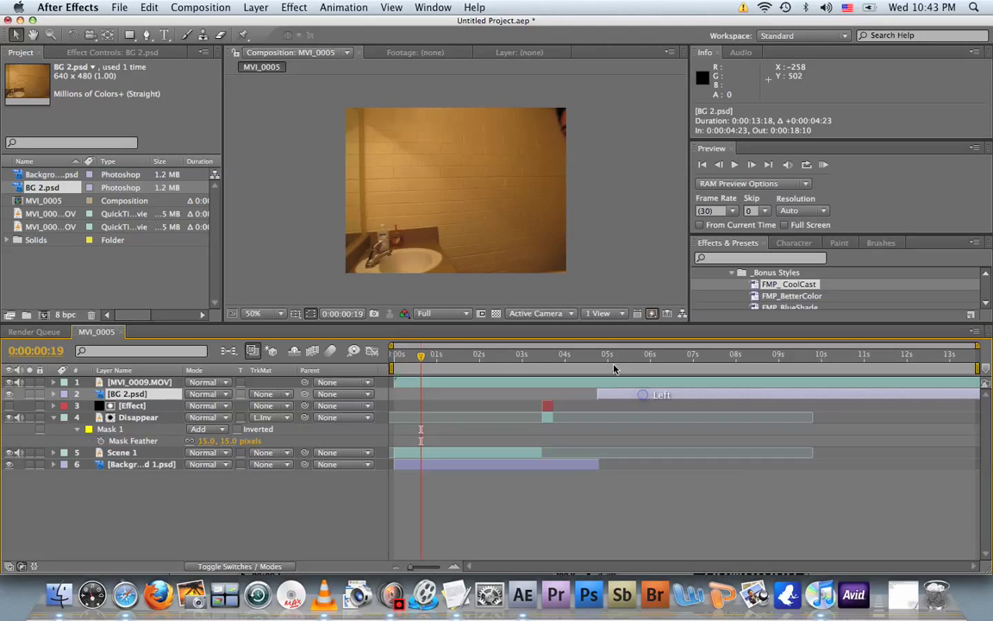
click(588, 353)
drag(588, 354, 601, 354)
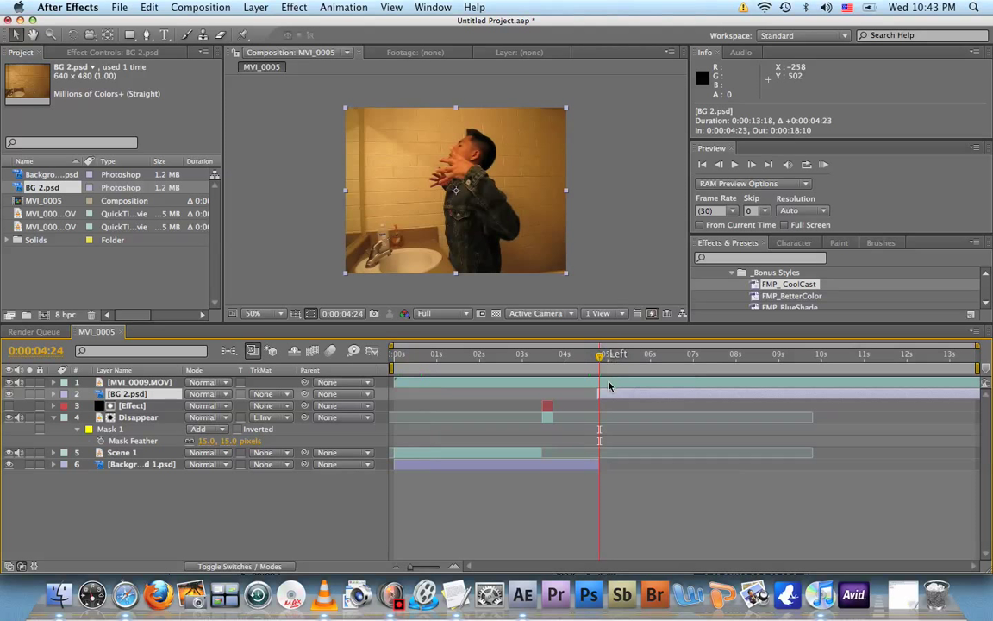
drag(607, 395, 610, 394)
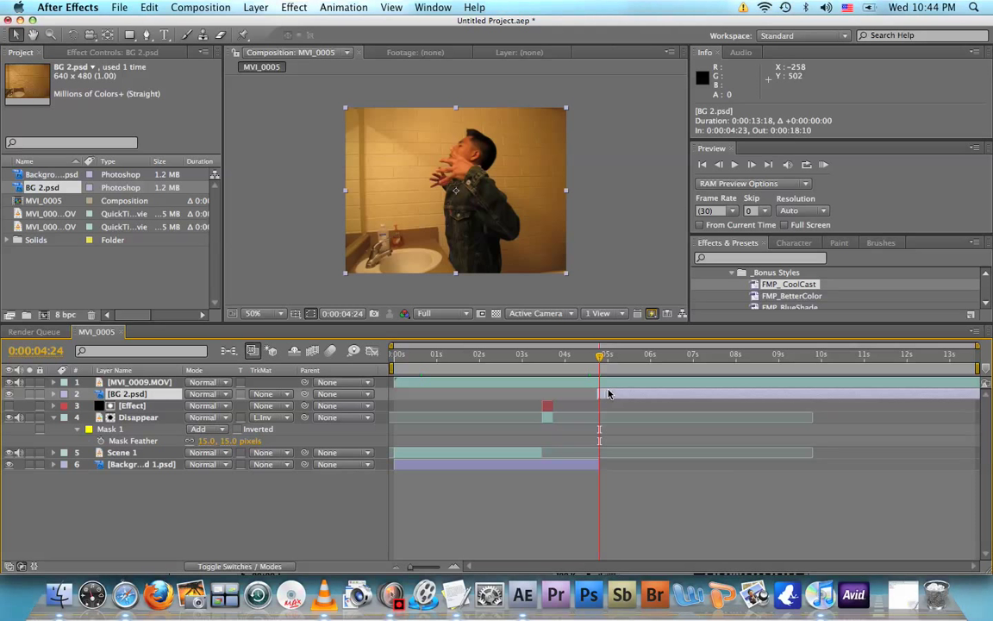
click(609, 390)
drag(457, 355, 605, 354)
key(Left)
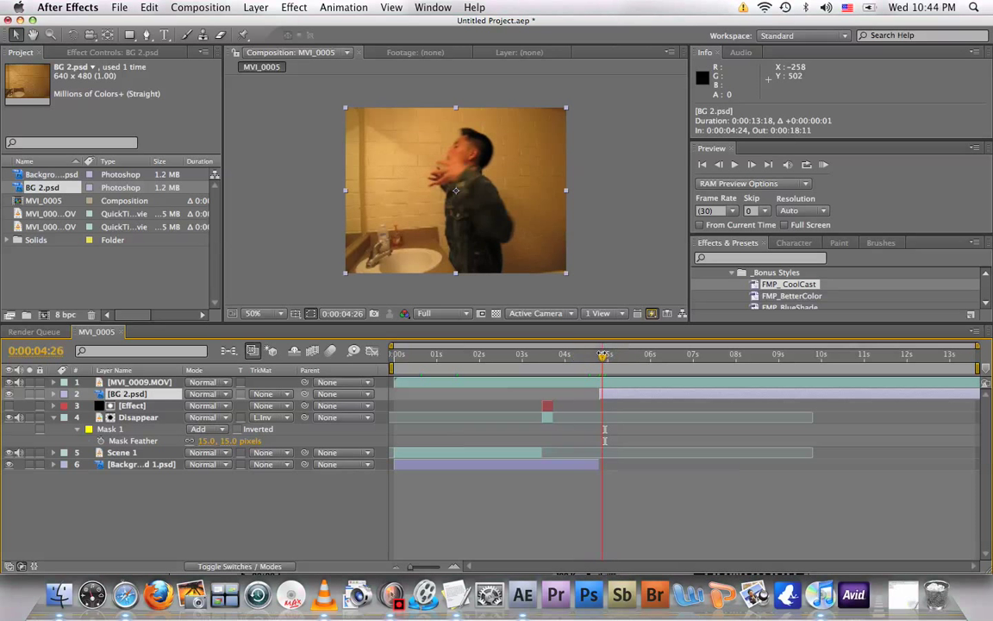
Trim MVI_0009.MOV to start at 0:00:04:27 and split it just after the person reappears
drag(396, 382, 665, 380)
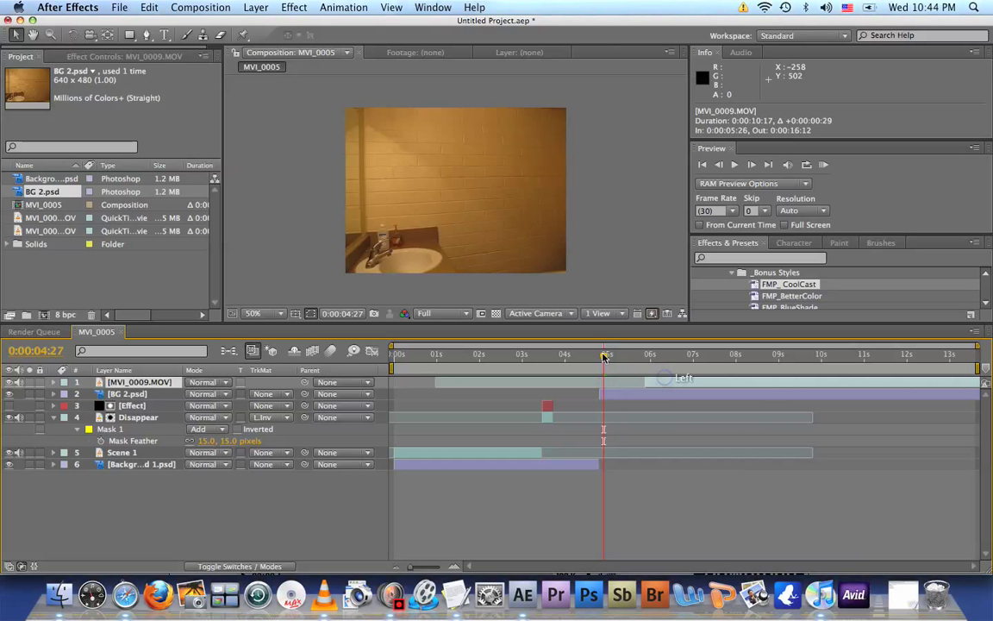
drag(603, 355, 660, 359)
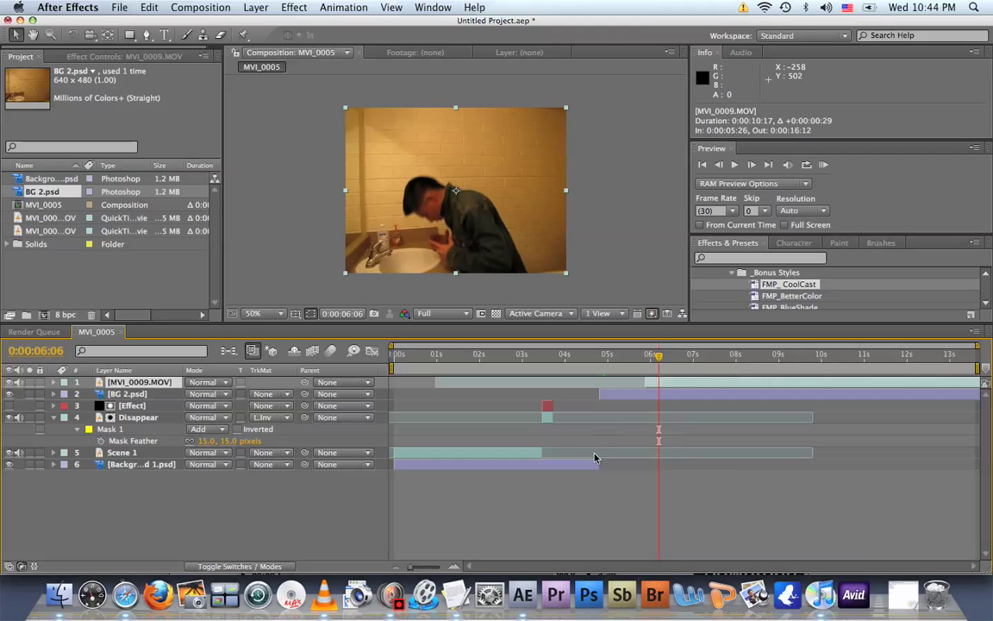
key(super+shift+d)
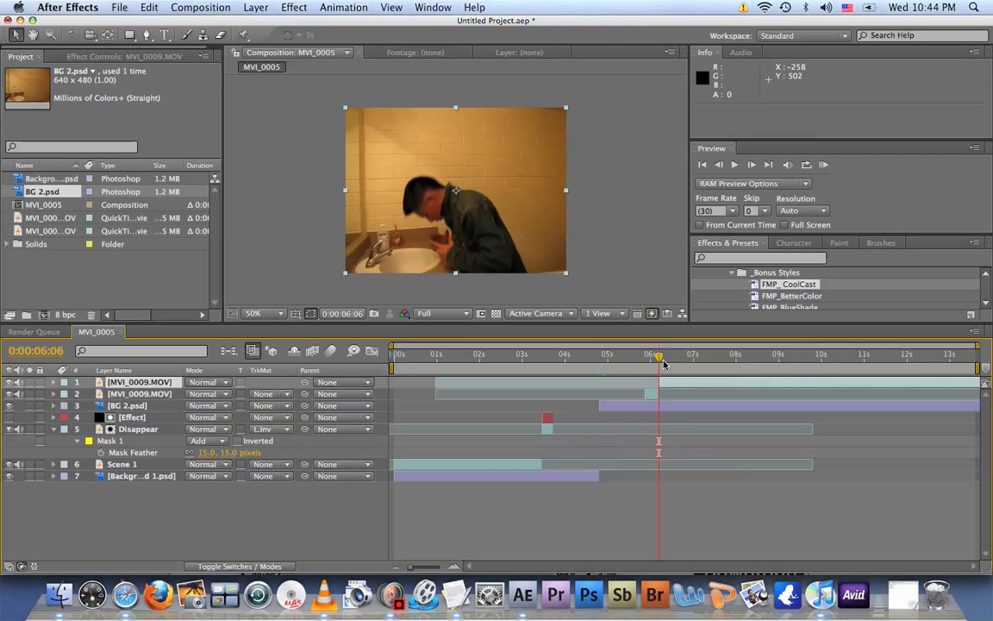
Trim the composition to a work area ending around 12 seconds
drag(659, 356, 928, 371)
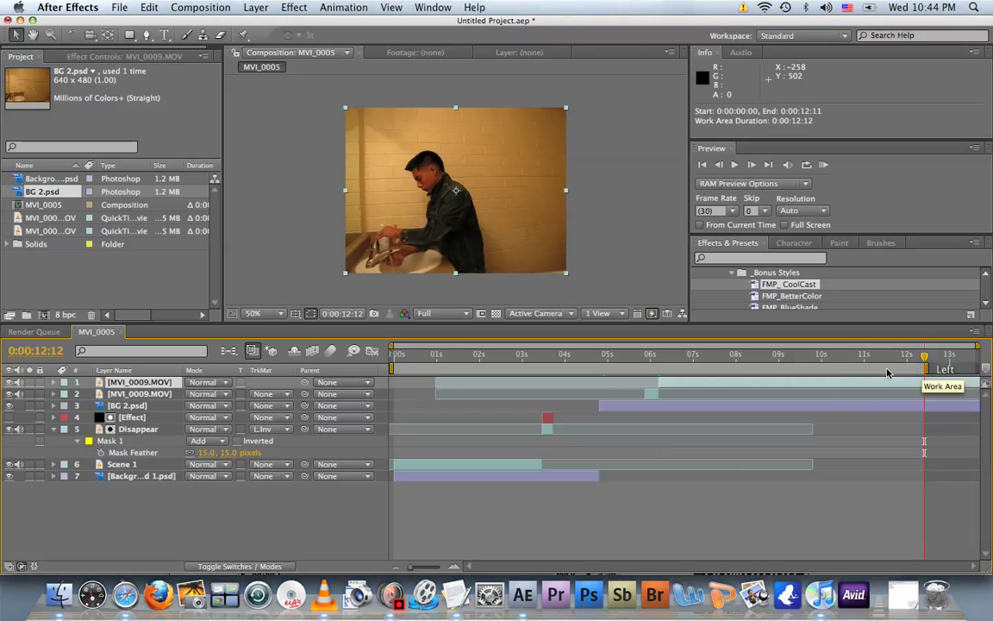
right_click(915, 370)
click(857, 402)
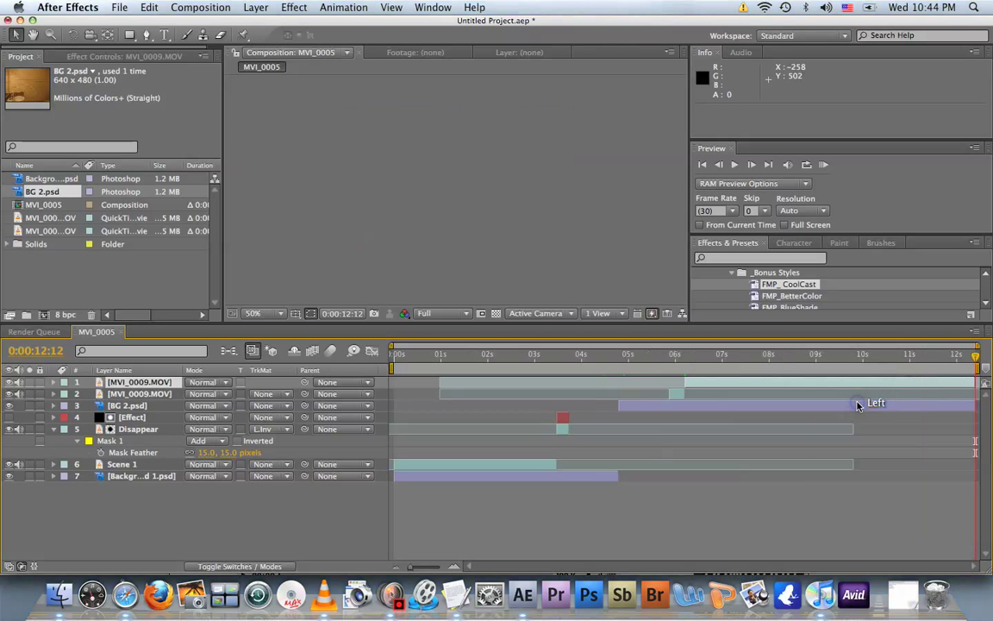
mouse_move(672, 357)
mouse_down()
mouse_move(654, 357)
mouse_move(687, 359)
mouse_move(655, 357)
mouse_up()
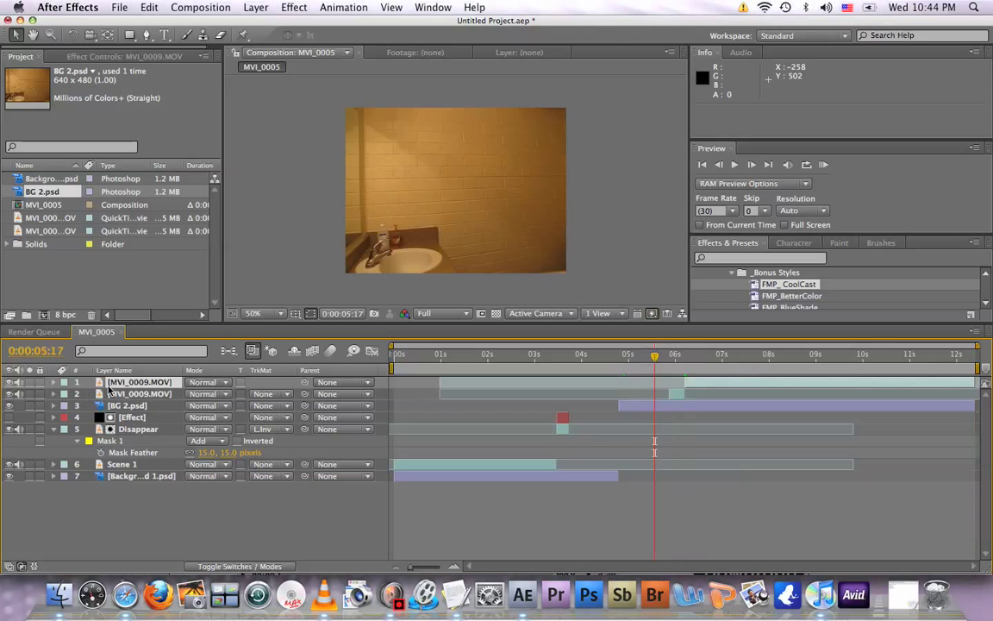
Rename the first part of the split MVI_0009 clip to 'Appear'
click(135, 395)
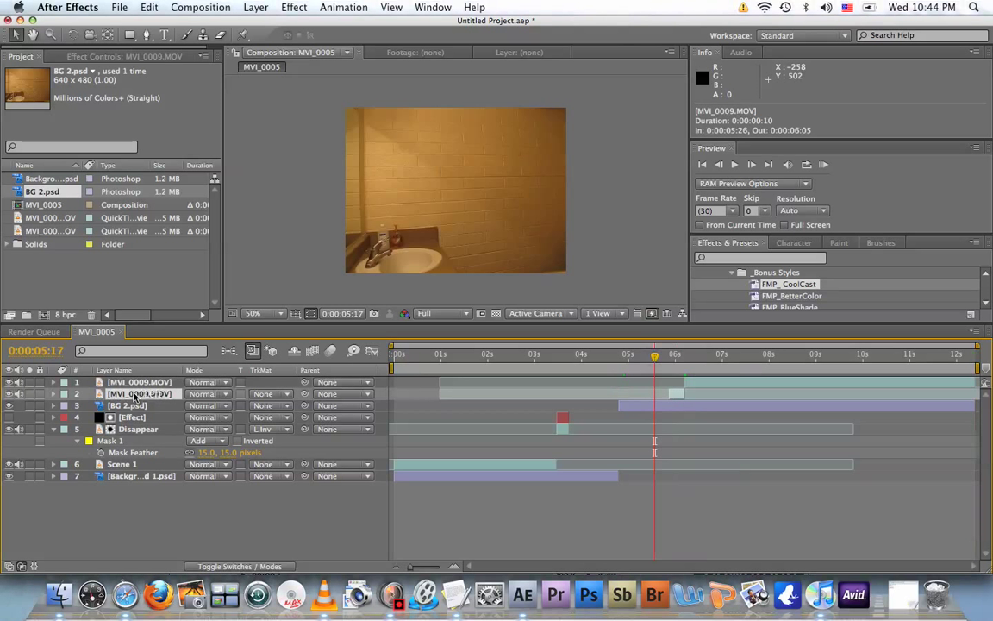
key(Return)
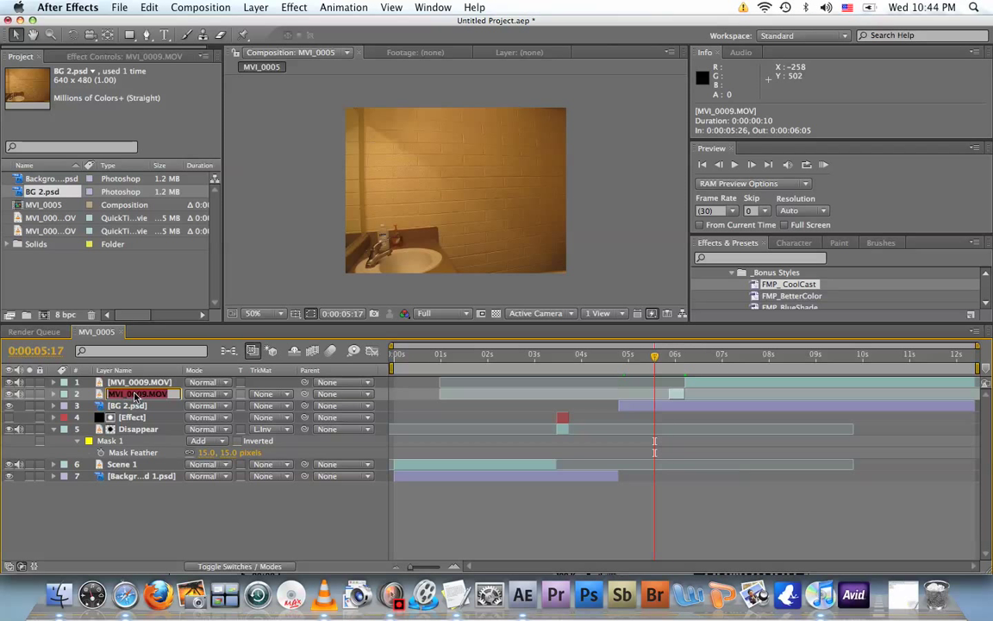
text(Appea)
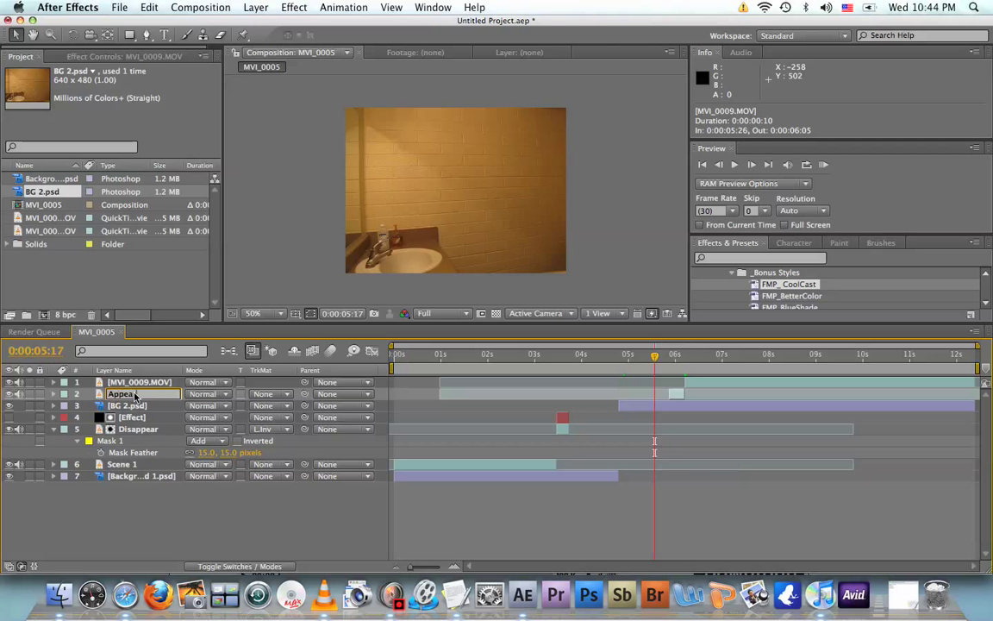
text(r)
click(161, 406)
click(156, 395)
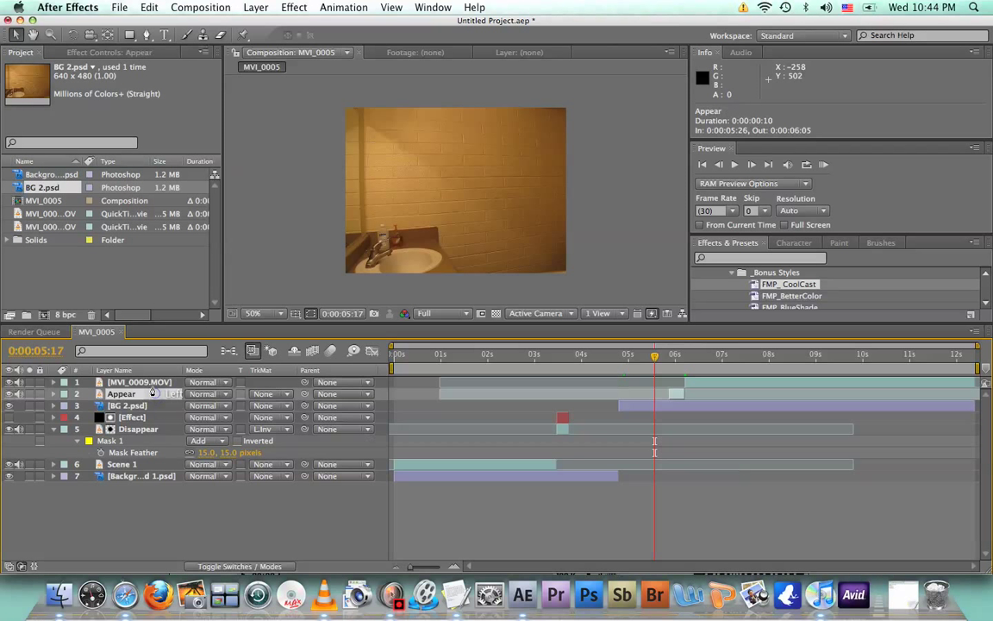
With the Pen tool, move to 0:00:05:26, the person's first visible frame
click(147, 32)
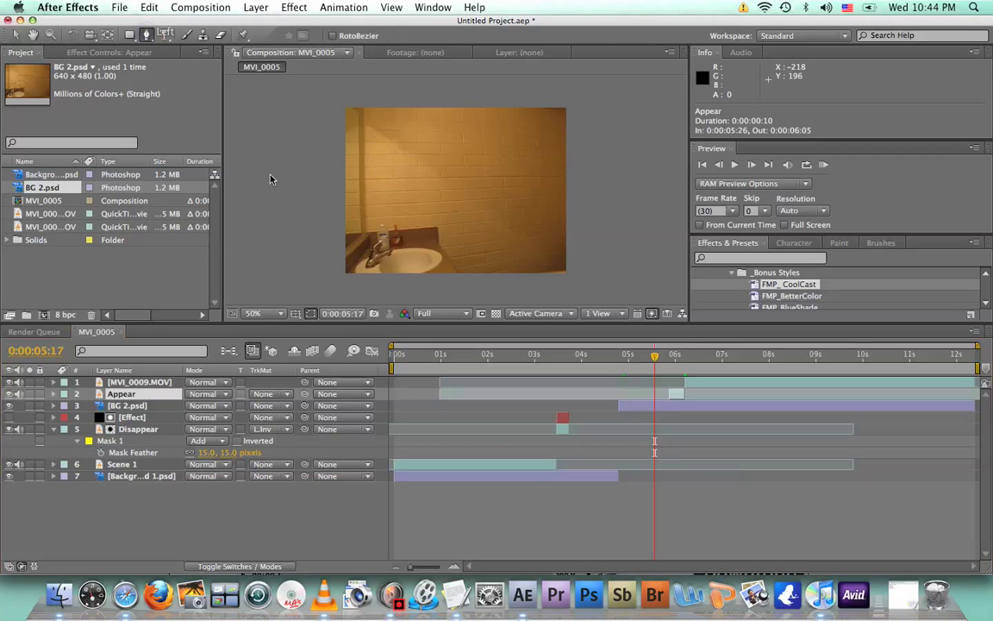
drag(655, 356, 667, 360)
click(666, 360)
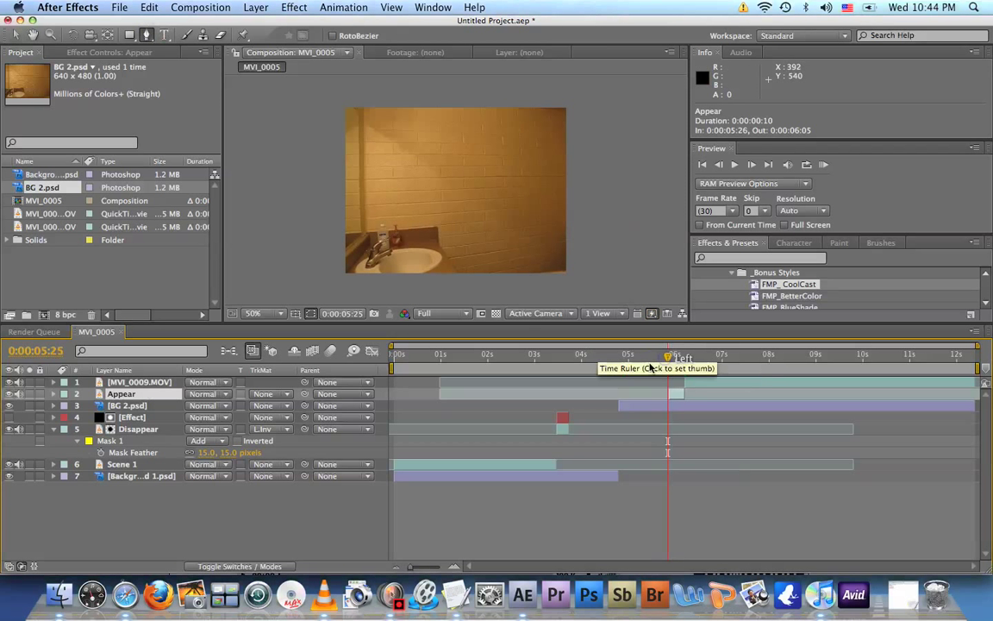
key(Page_Down)
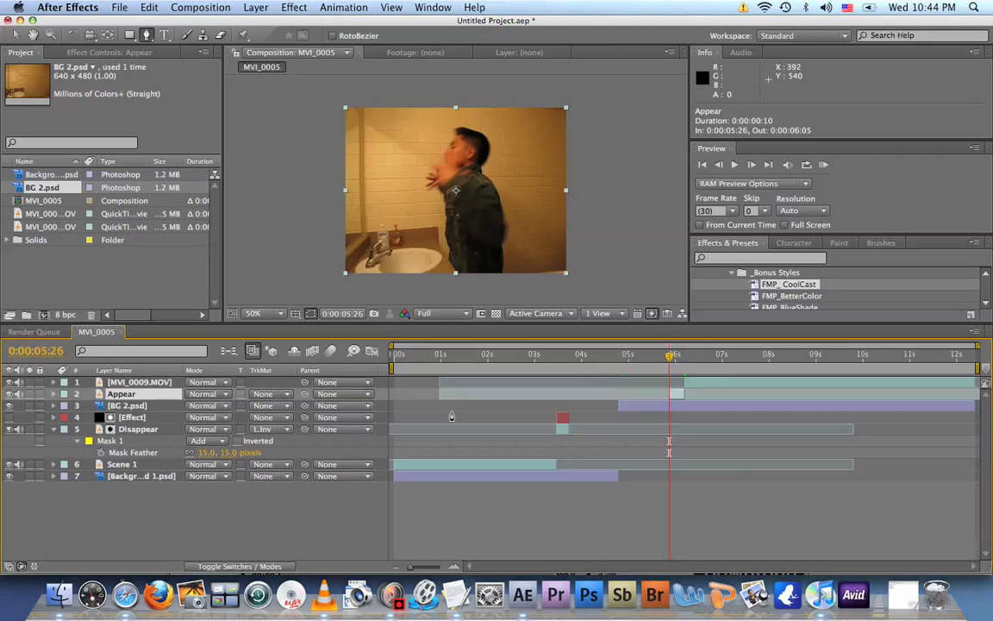
Draw a closed nine-point mask around the person on the Appear layer
click(443, 281)
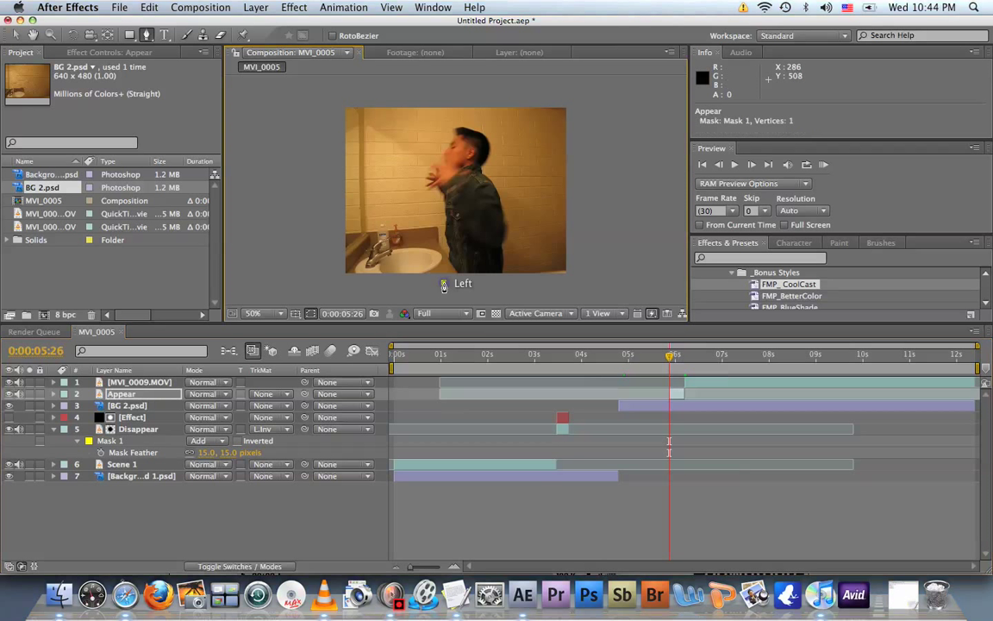
drag(432, 231, 405, 182)
click(405, 181)
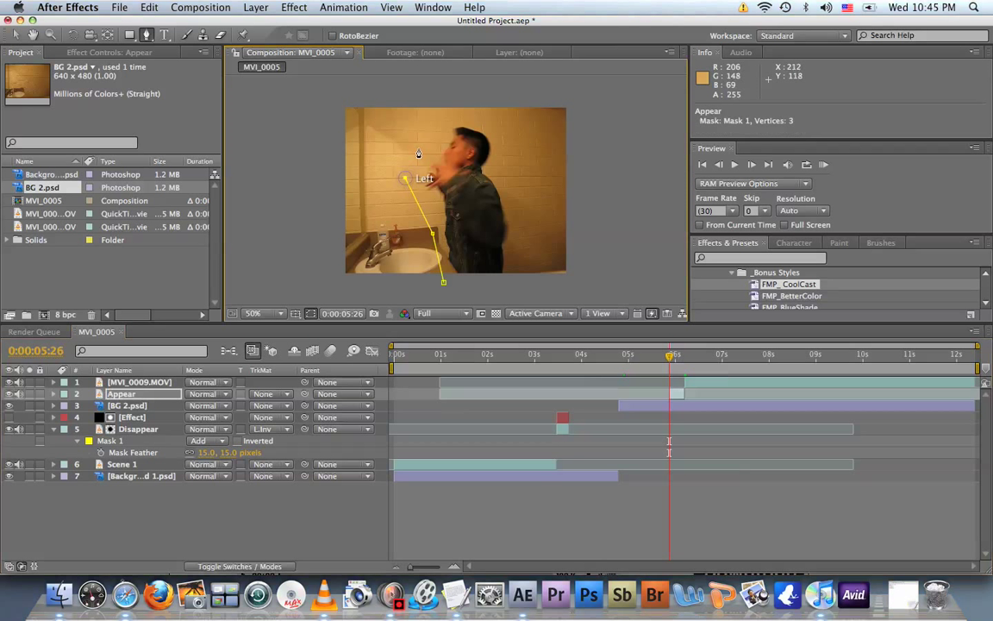
click(432, 132)
click(474, 112)
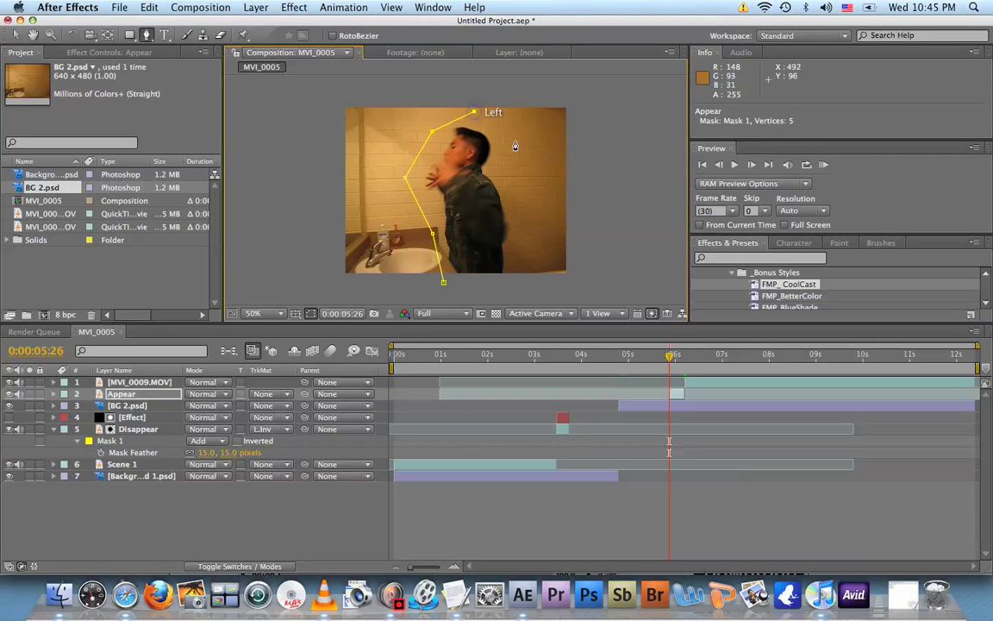
click(515, 141)
click(514, 183)
click(524, 247)
click(521, 281)
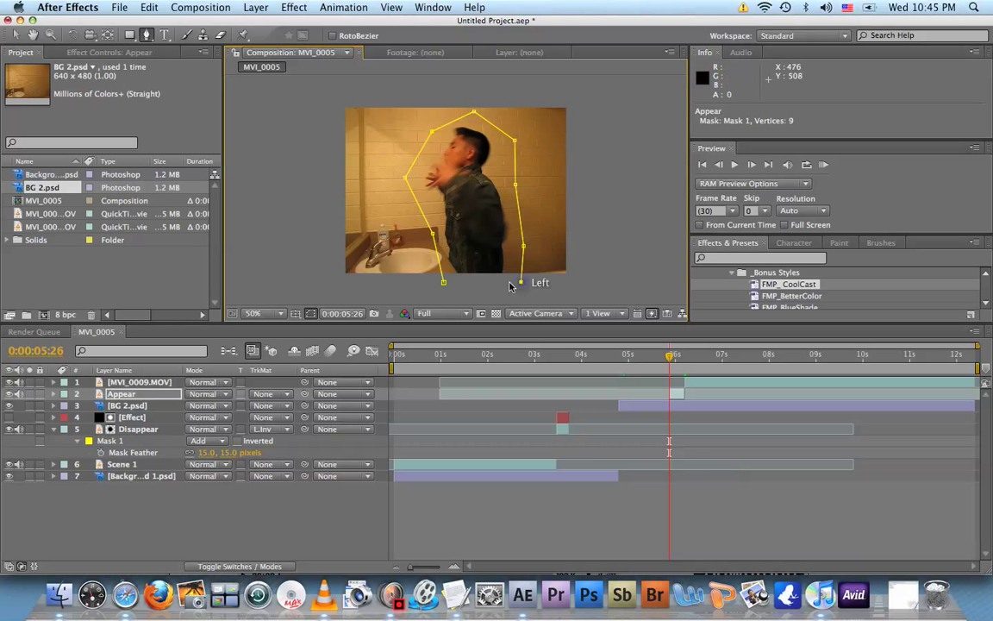
click(443, 281)
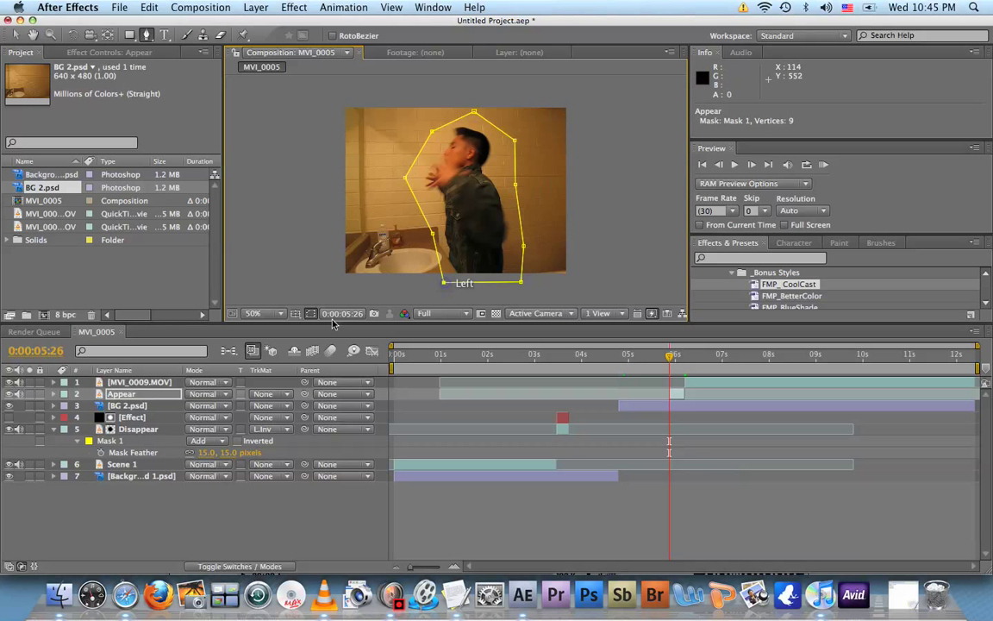
Keyframe the Appear layer's Mask Path at 0:00:05:26 and check it against the person
click(124, 393)
key(m)
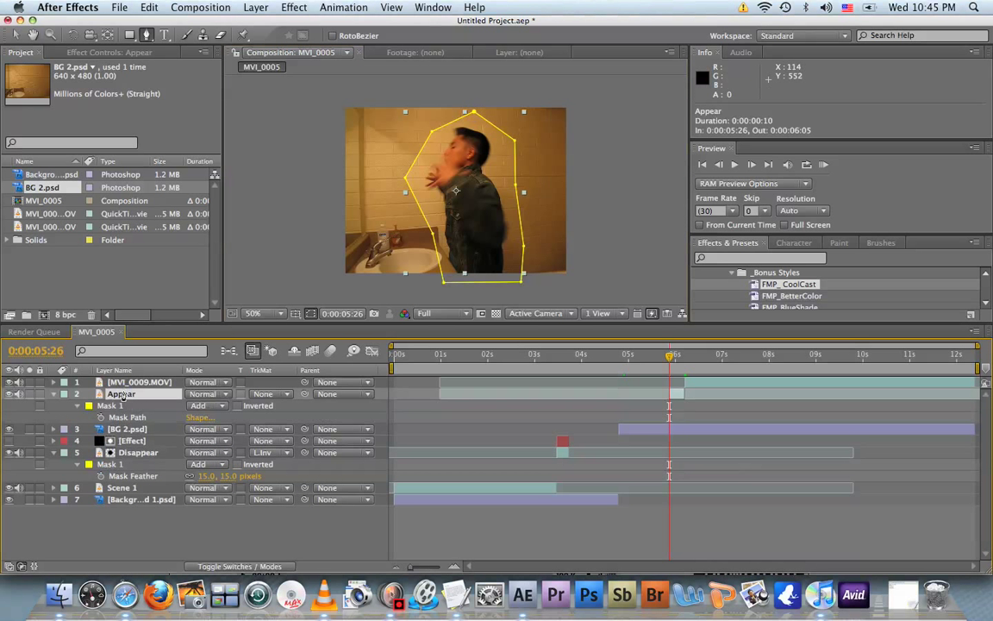
click(101, 417)
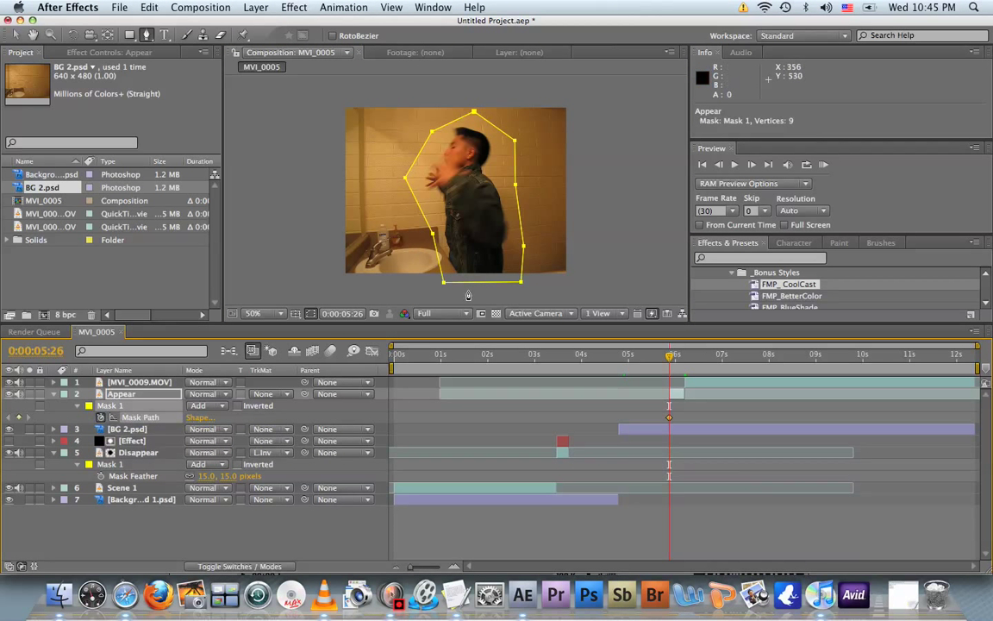
key(Page_Down)
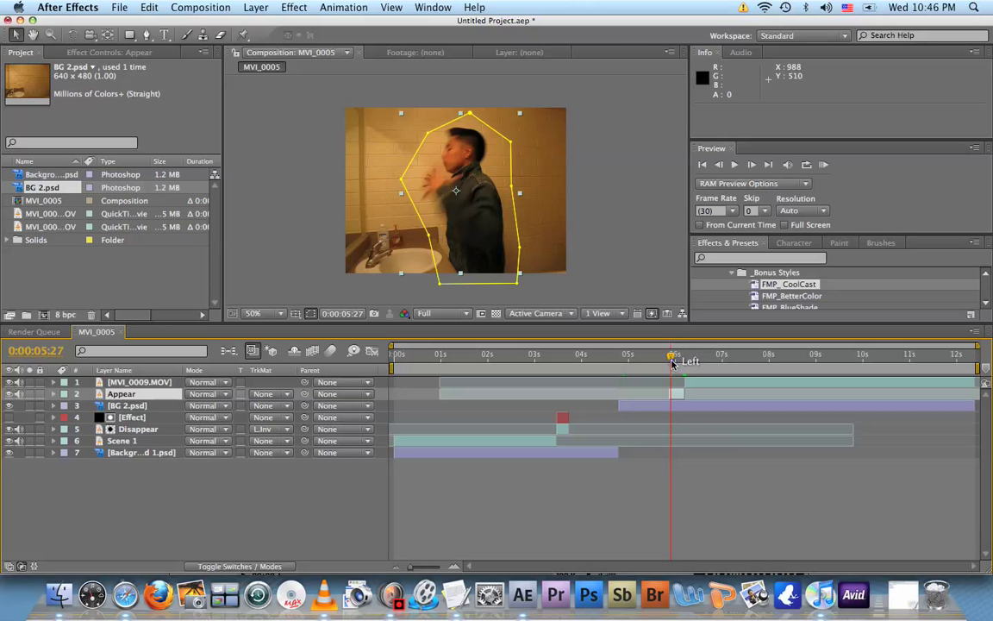
drag(673, 363, 674, 363)
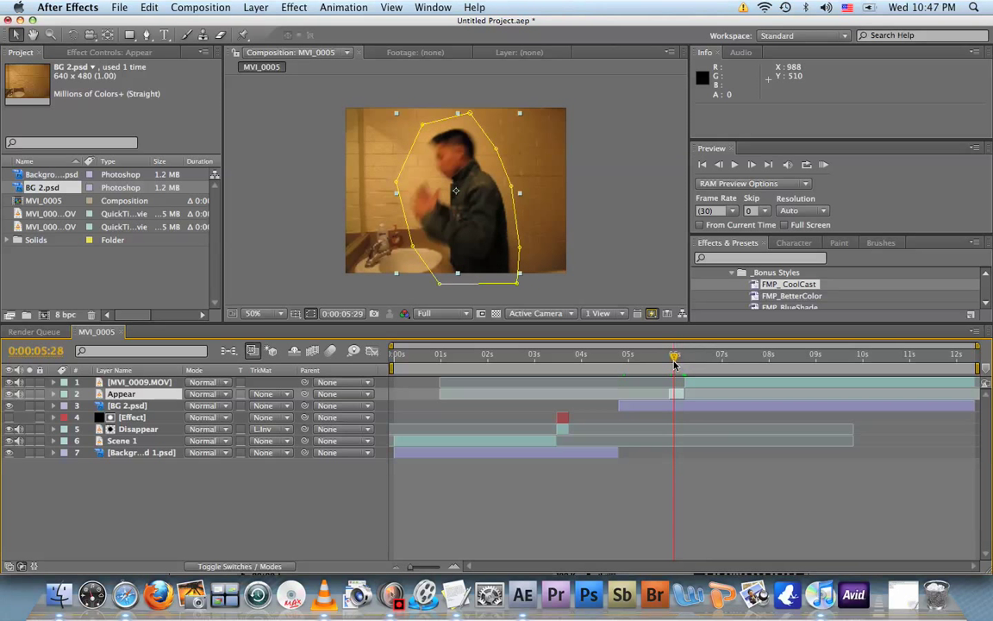
click(627, 229)
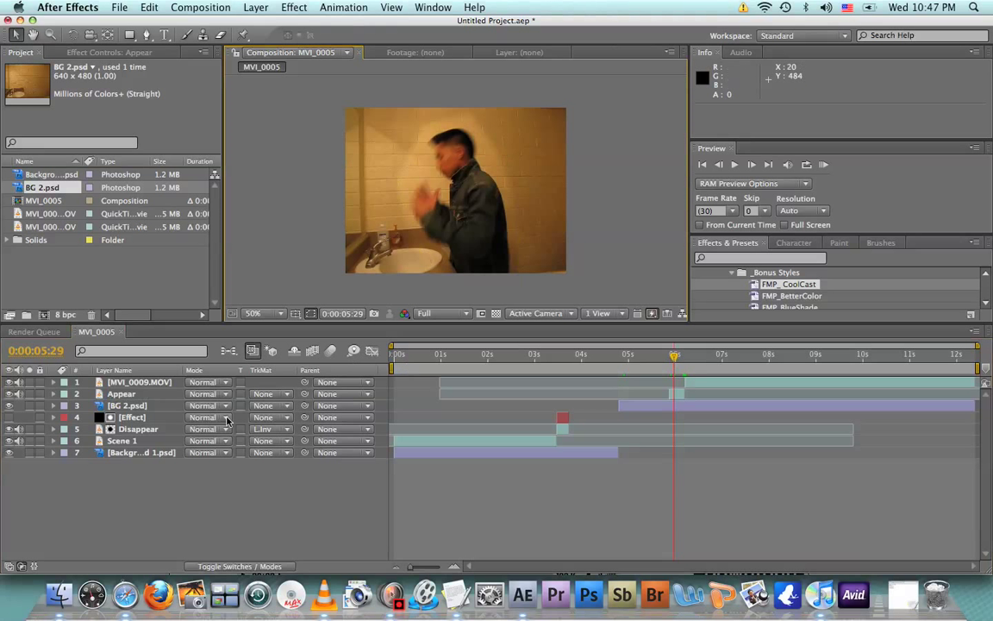
click(155, 406)
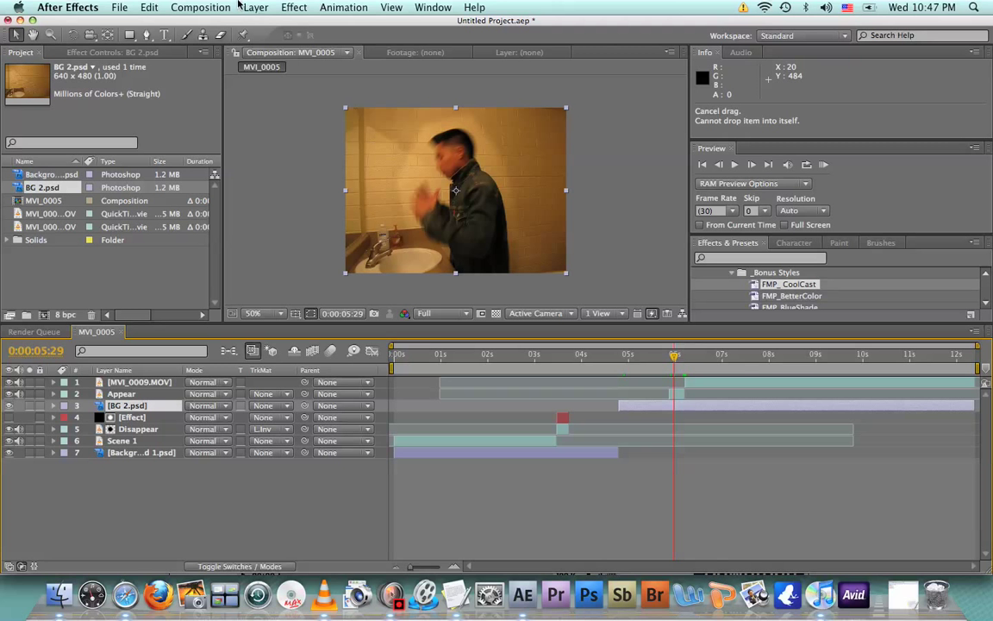
Apply Curves to BG 2.psd and lift the middle of the RGB curve slightly
click(285, 9)
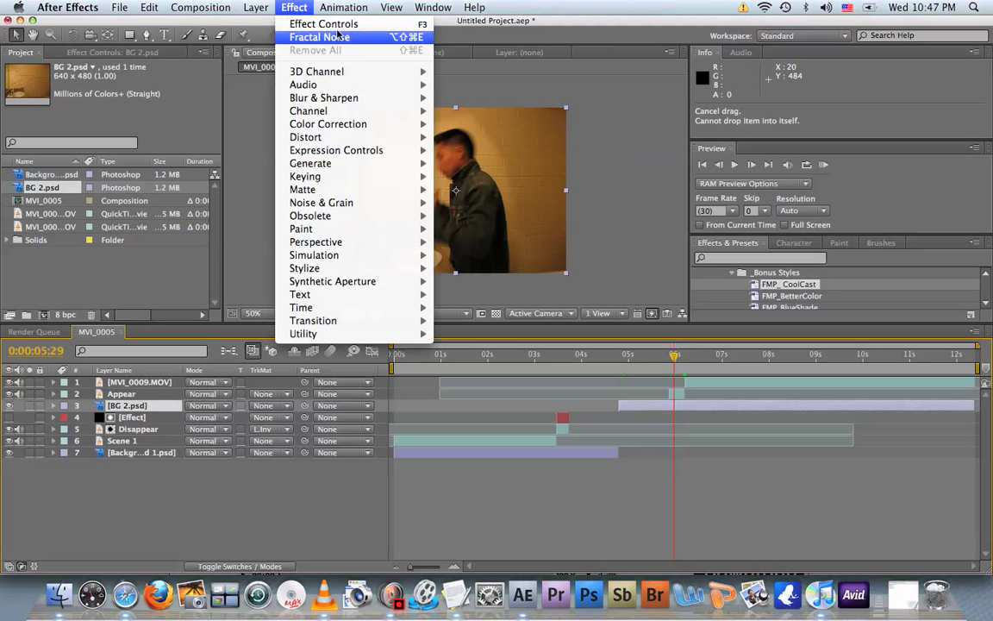
mouse_move(390, 124)
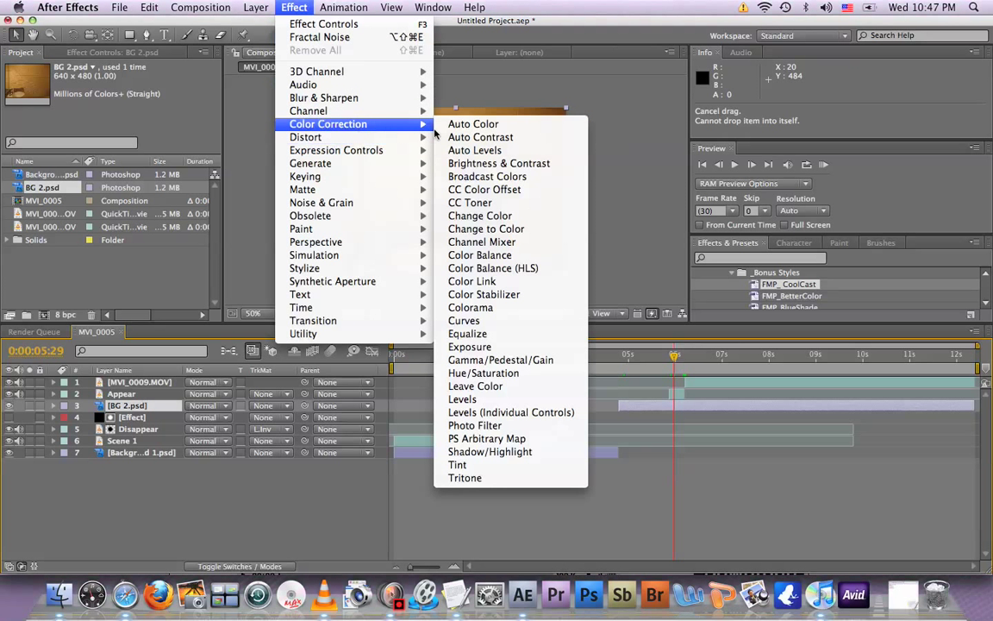
click(484, 321)
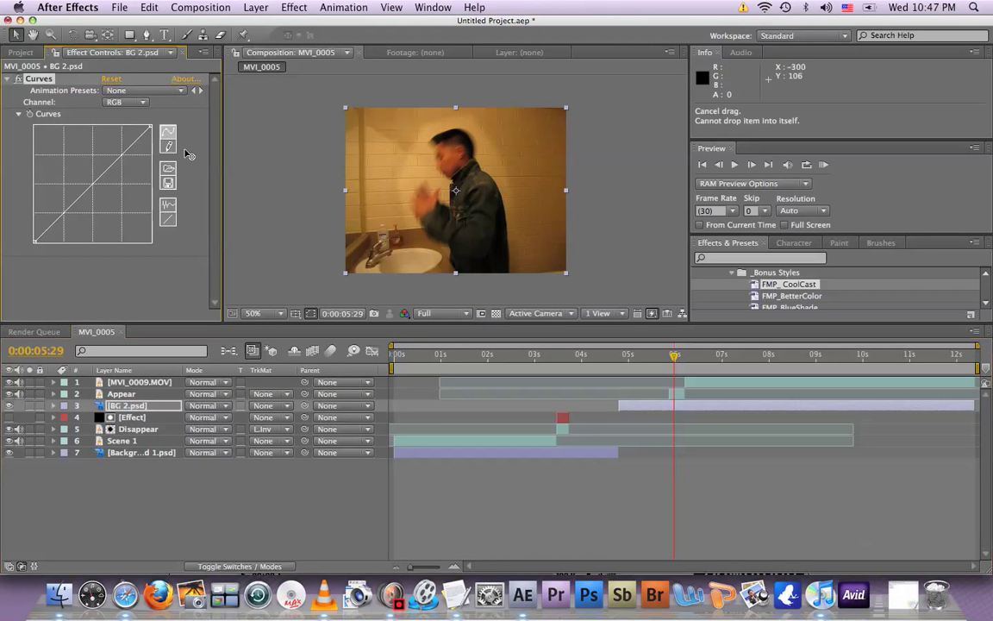
drag(92, 188, 89, 185)
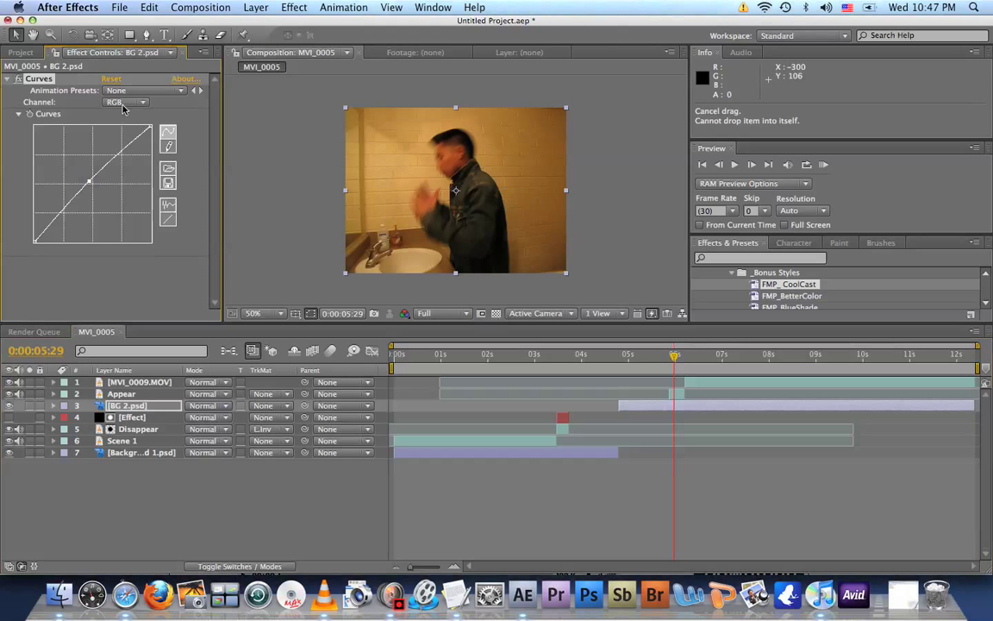
click(7, 79)
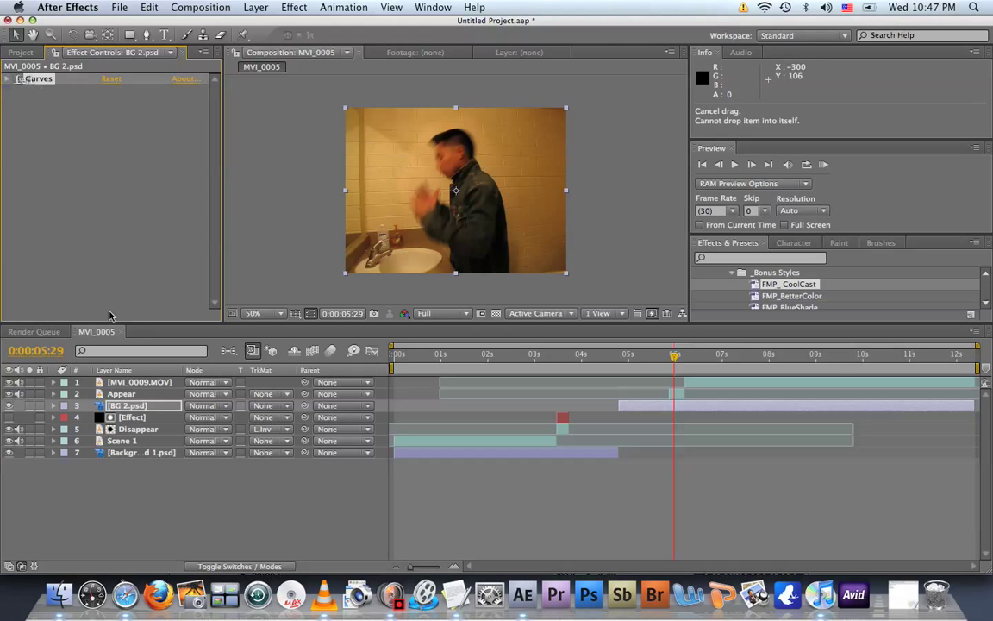
Duplicate the [Effect] noise layer with Edit > Copy and Edit > Paste
click(134, 417)
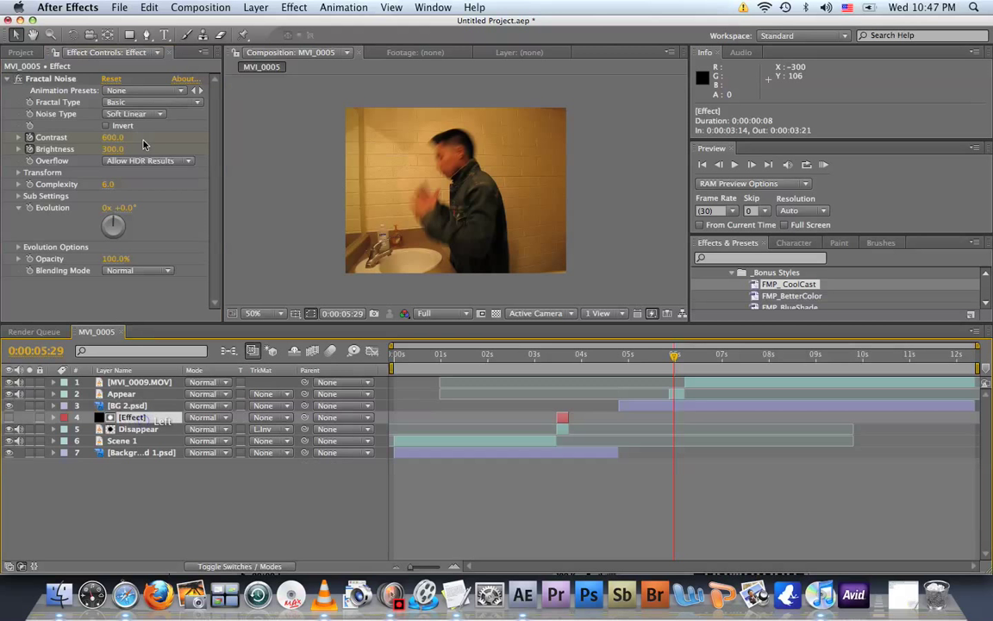
click(144, 8)
click(157, 84)
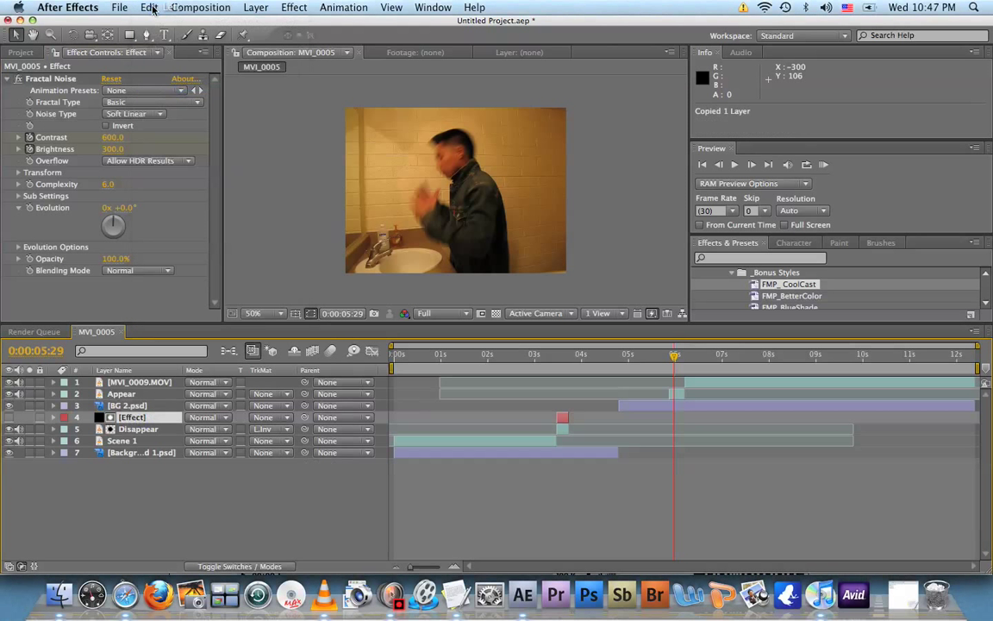
click(154, 9)
click(173, 101)
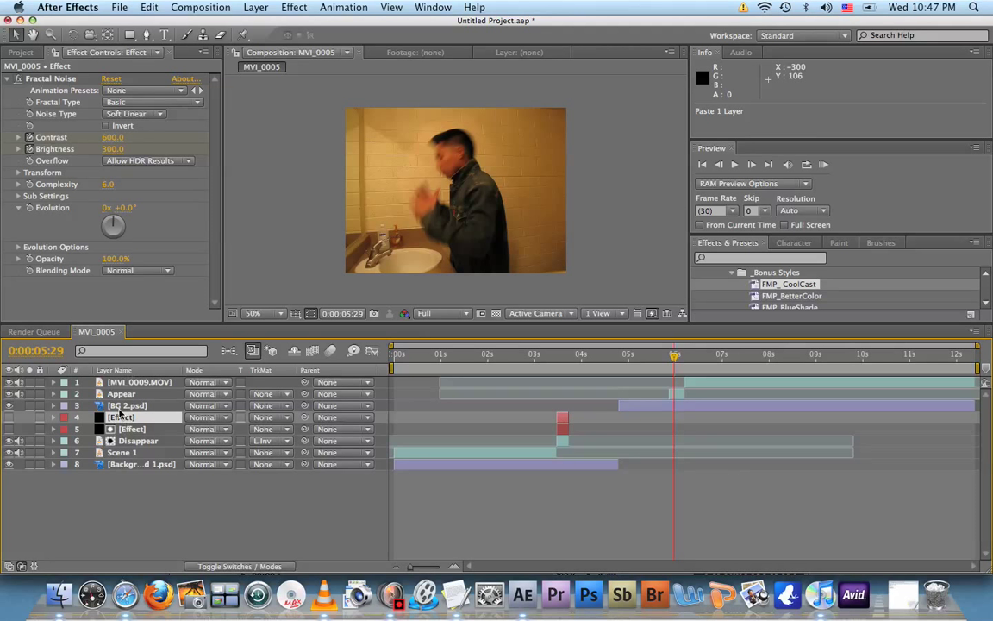
Move the [Effect] copy above Appear, spanning 0:05:26 to 0:06:05 (ten frames)
drag(103, 422, 139, 401)
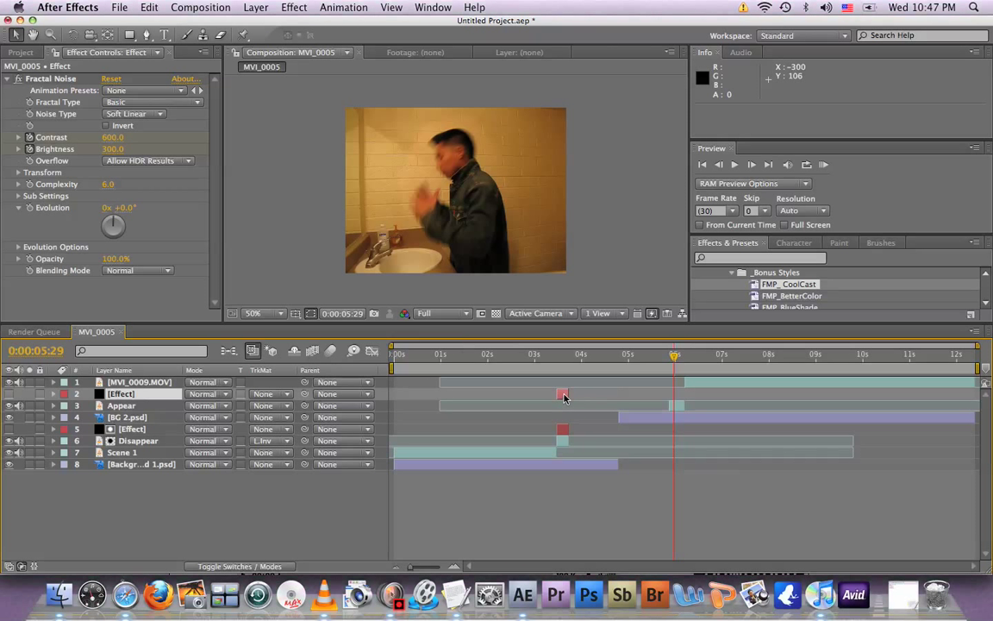
drag(564, 397, 678, 398)
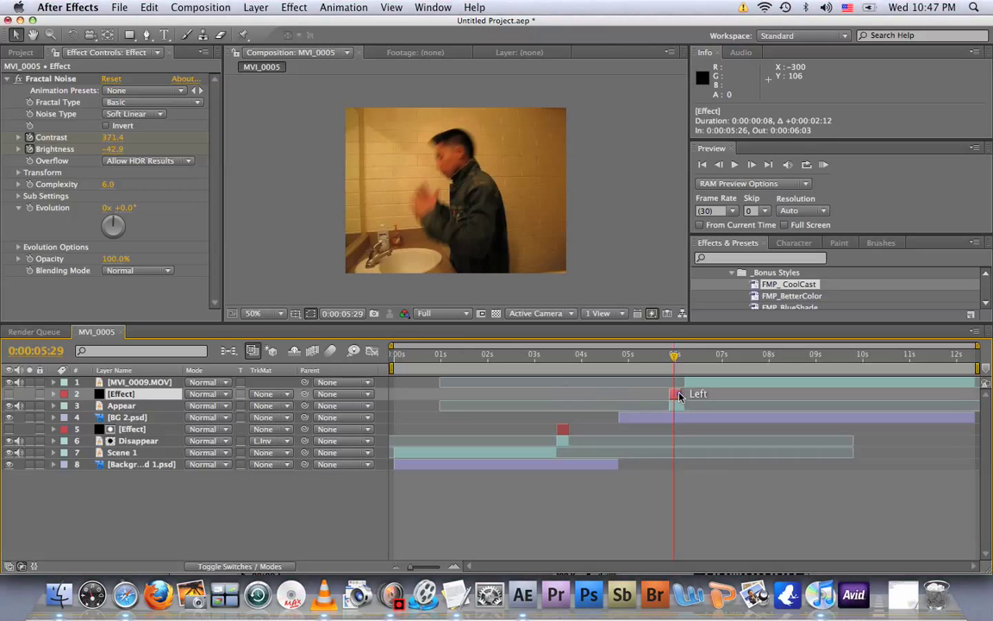
drag(677, 395, 683, 395)
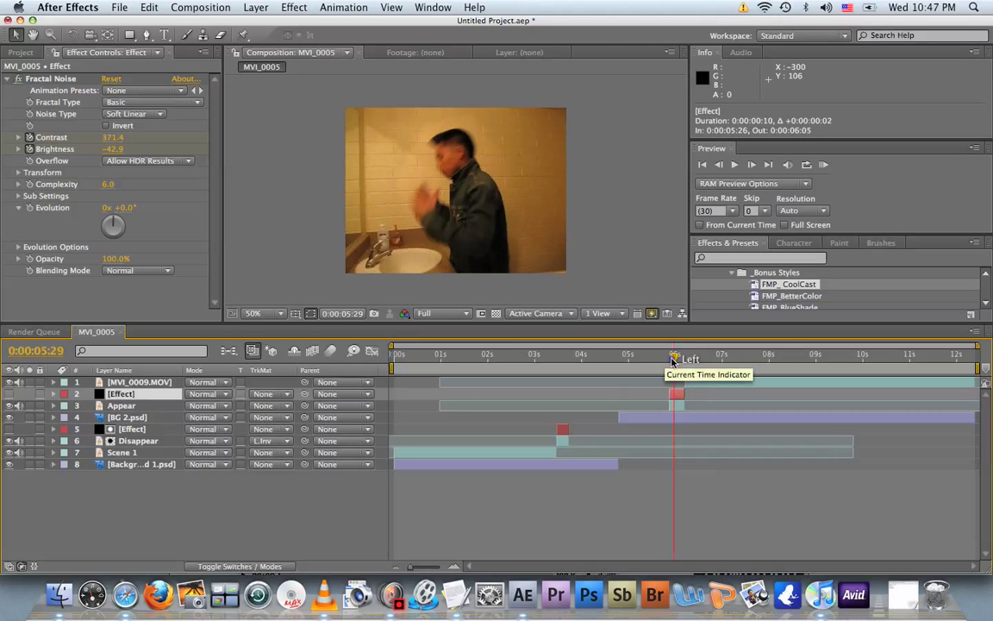
Set Appear's track matte to Luma Matte "[Effect]" and check the reappearance
click(119, 408)
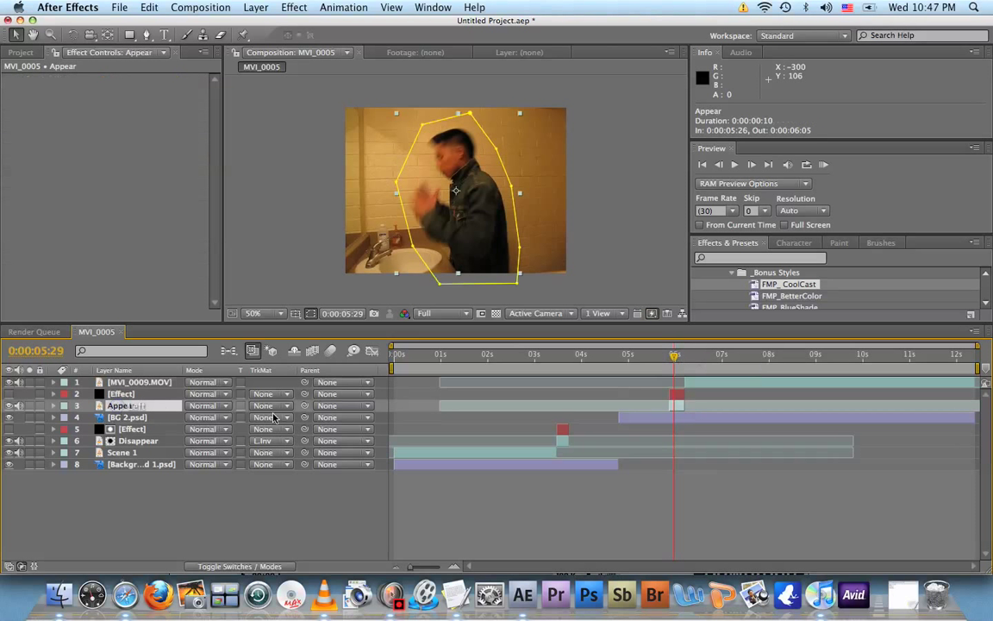
click(267, 405)
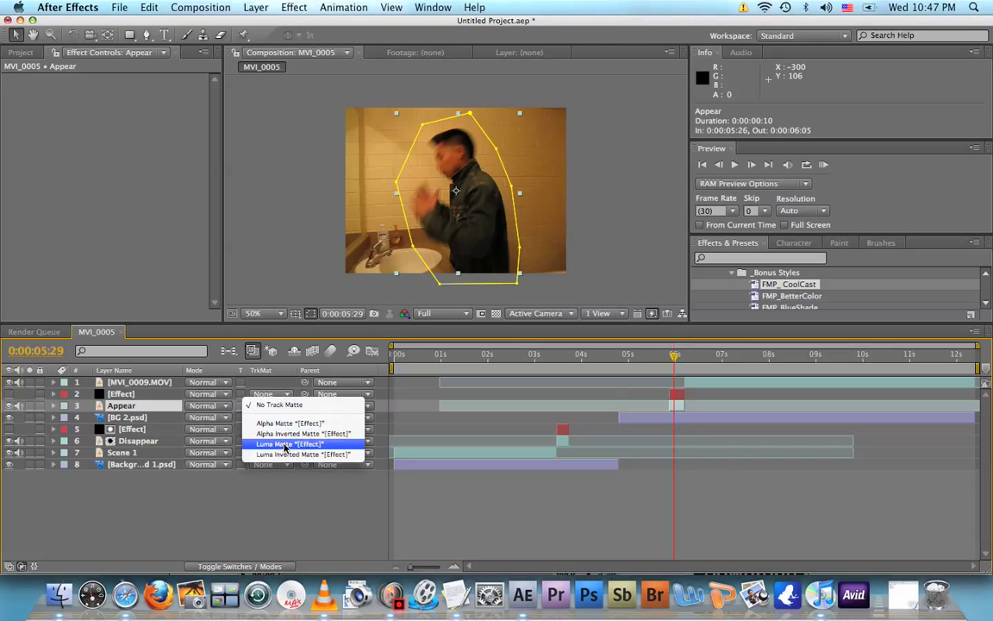
click(286, 445)
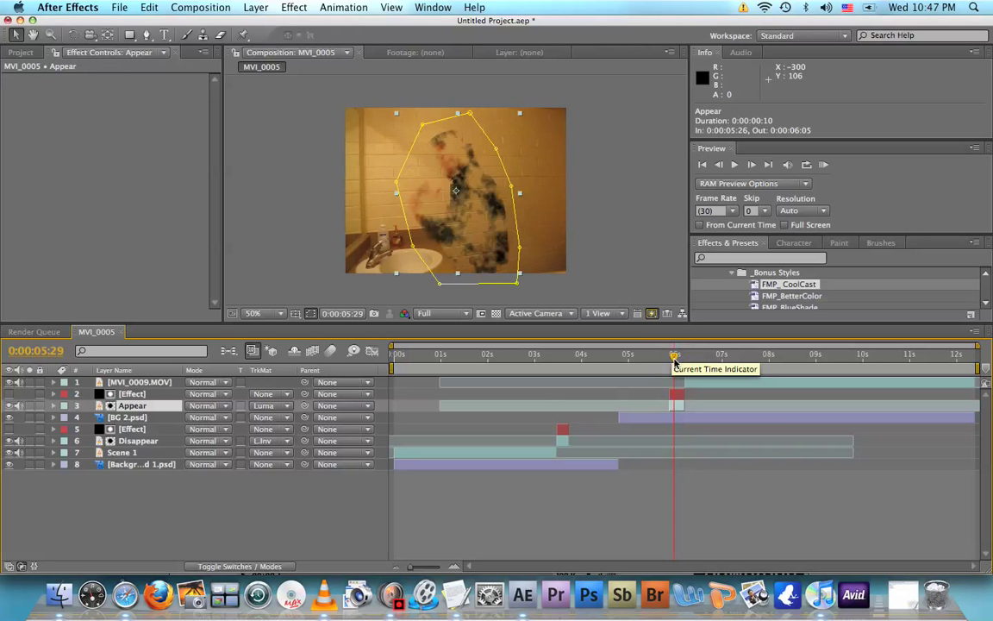
drag(675, 361, 697, 373)
Hide mask and shape outlines in the viewer and review the reappearance near 6 seconds
click(653, 314)
key(Left)
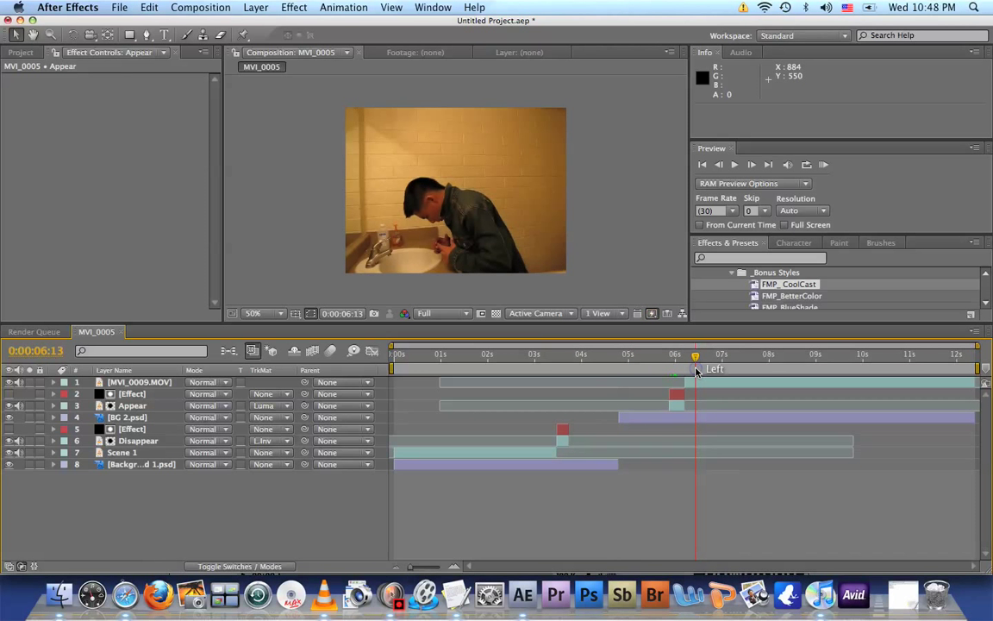
mouse_move(698, 371)
mouse_down()
mouse_move(695, 362)
mouse_move(627, 371)
mouse_move(739, 362)
mouse_move(621, 359)
mouse_move(713, 358)
mouse_up()
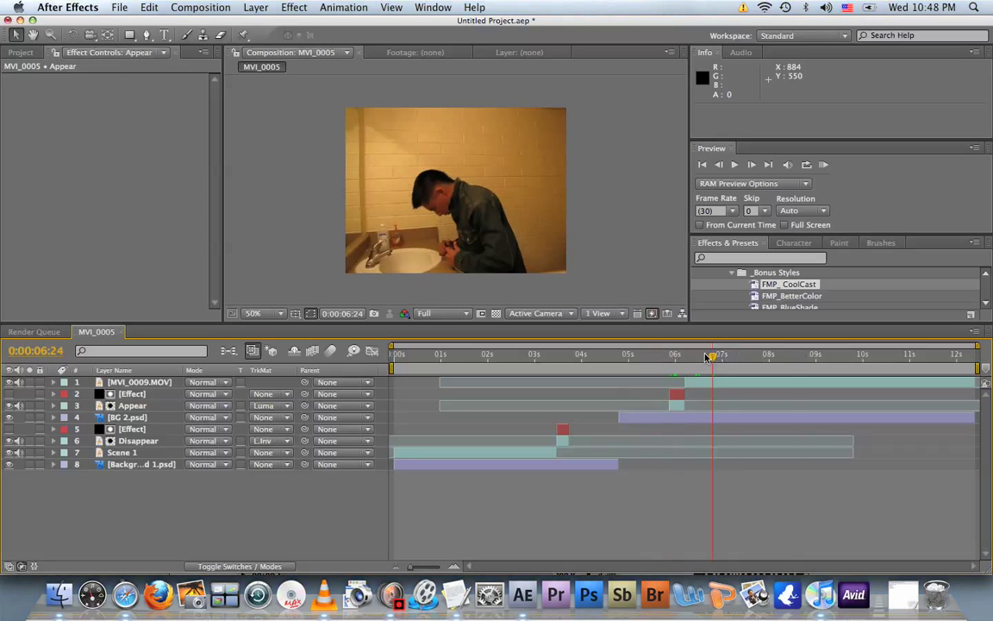